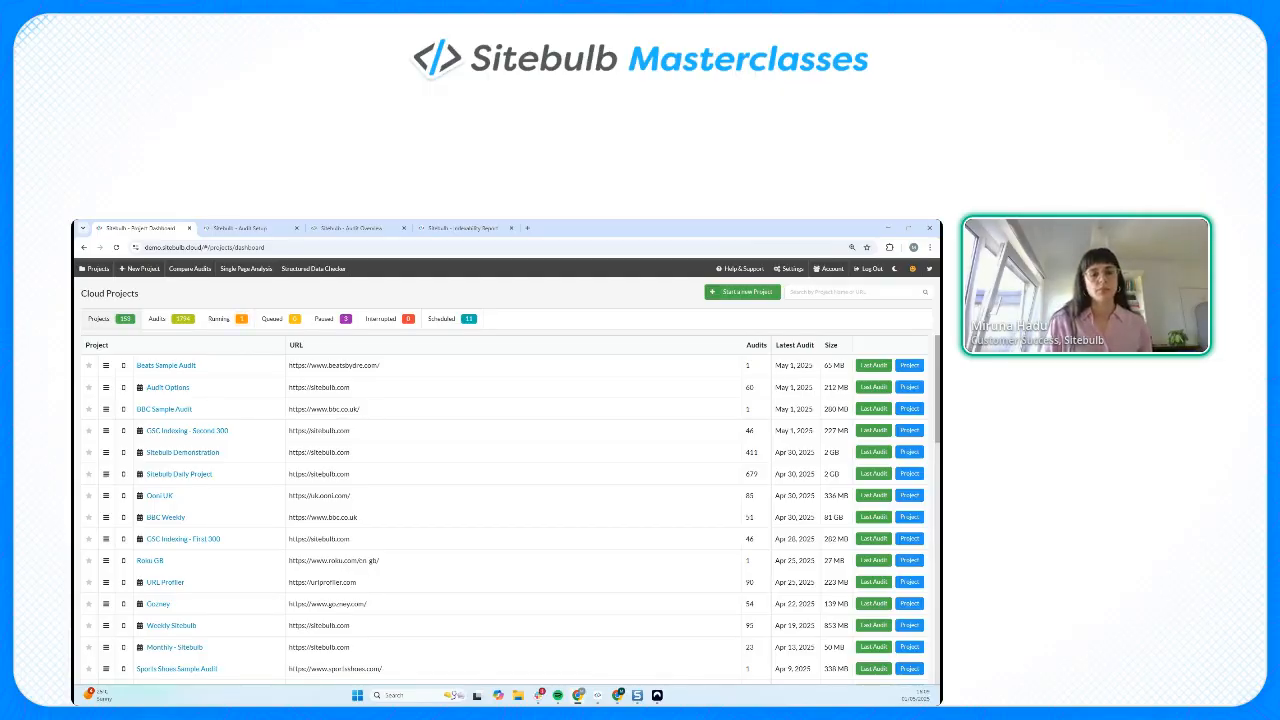
- Increase the browser's page zoom by one level
left_click(929, 247)
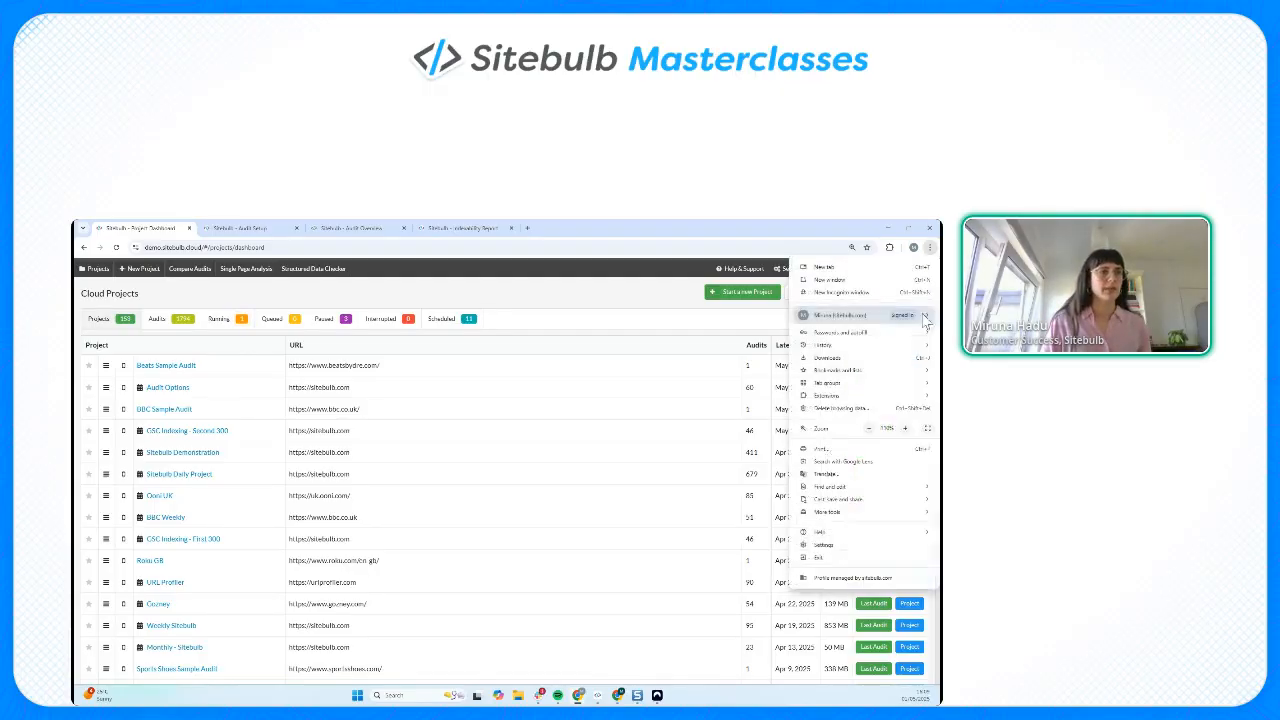
left_click(905, 429)
left_click(623, 310)
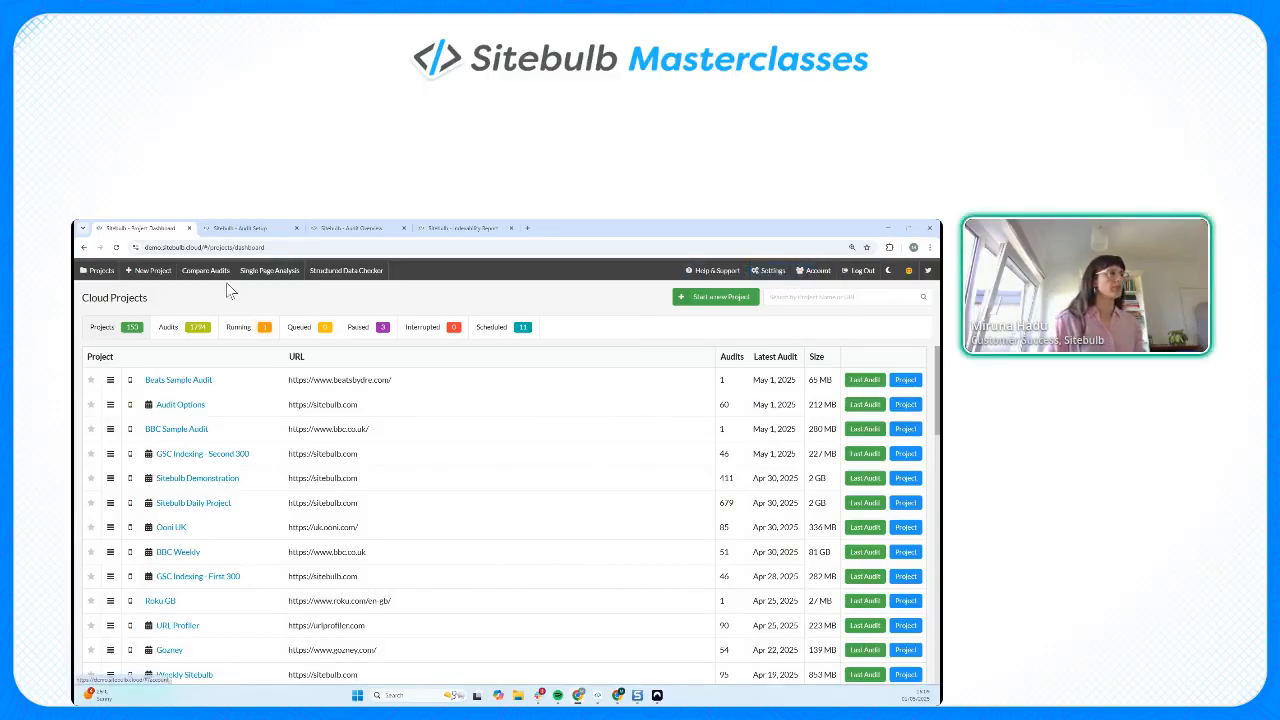
left_click(138, 280)
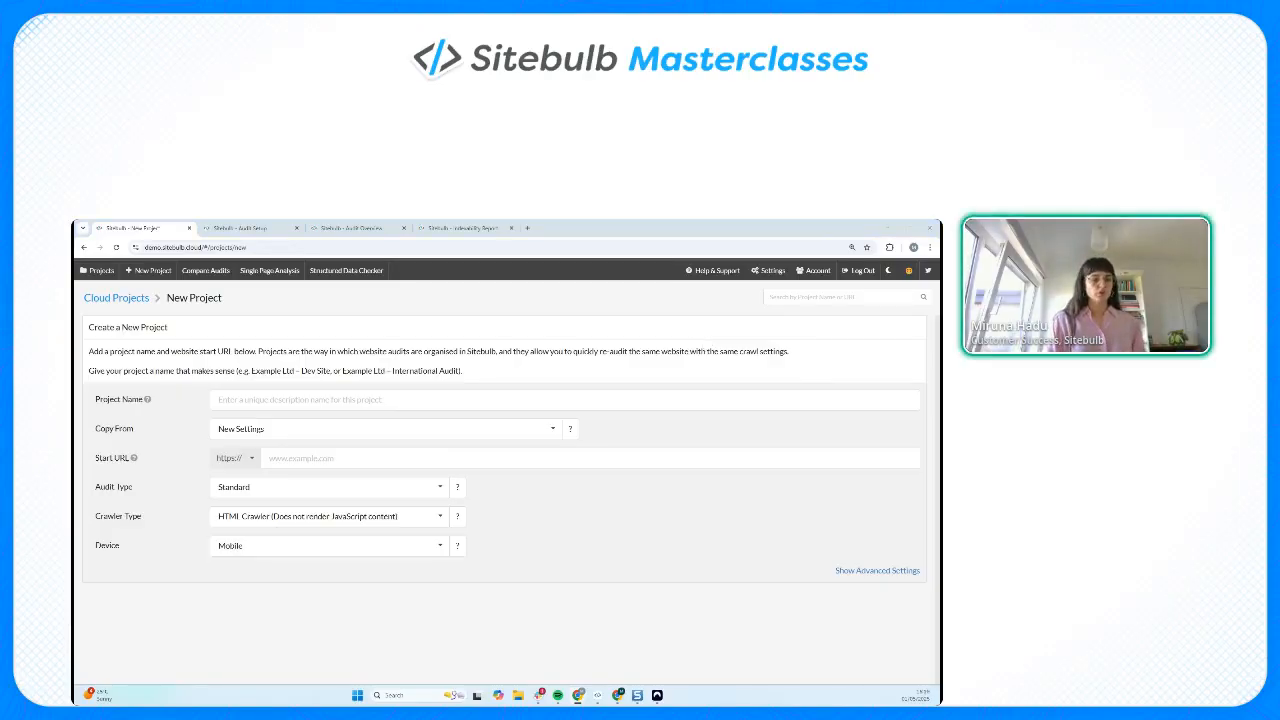
left_click(323, 399)
type("BBC Sample Audit")
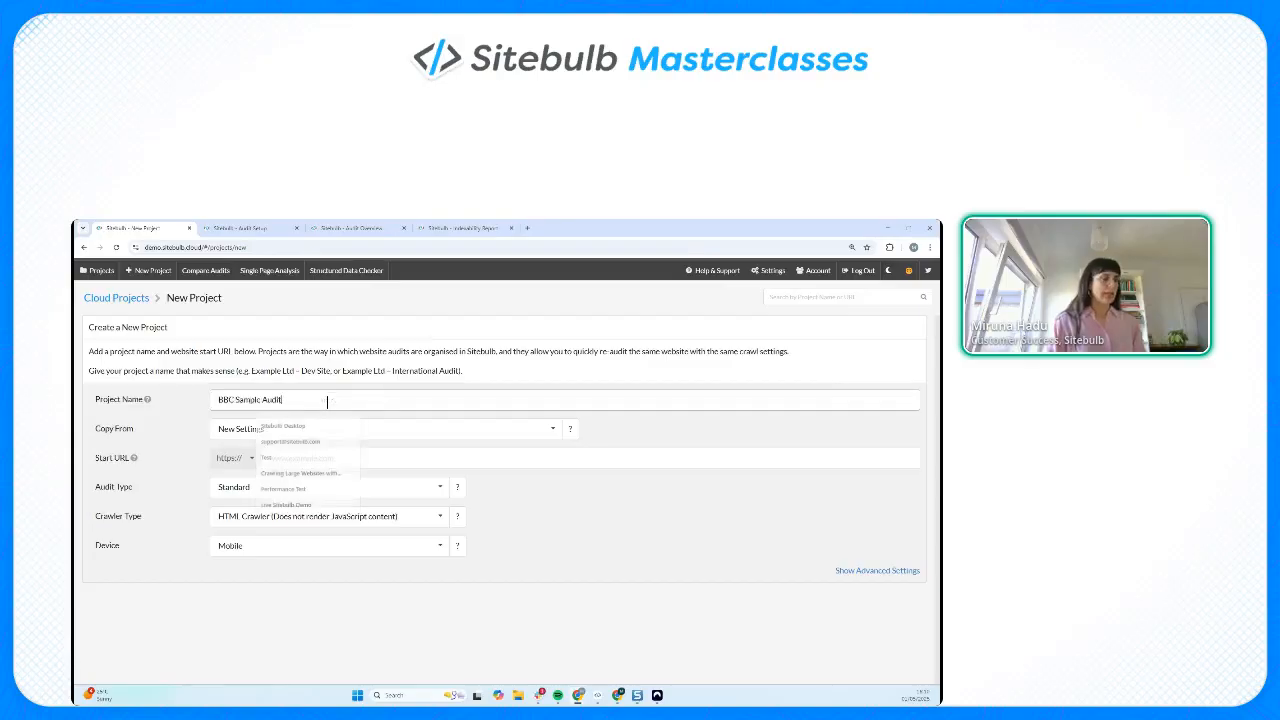
left_click(341, 457)
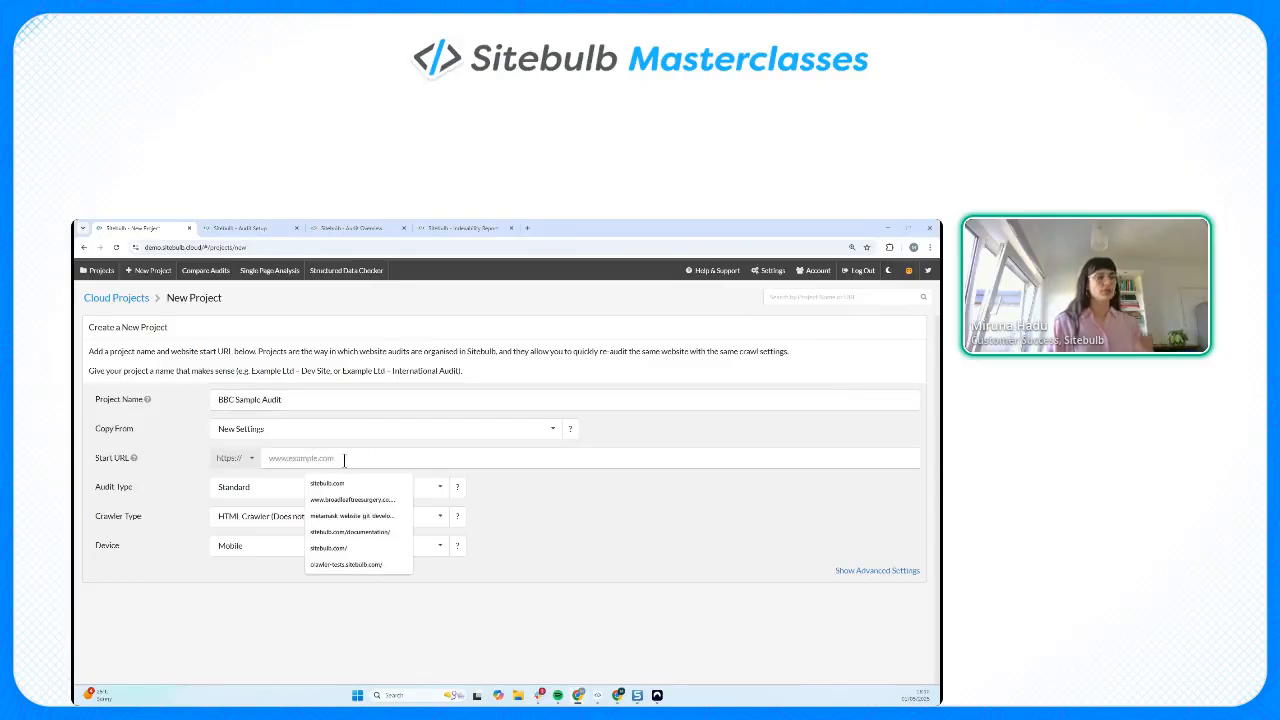
left_click(654, 481)
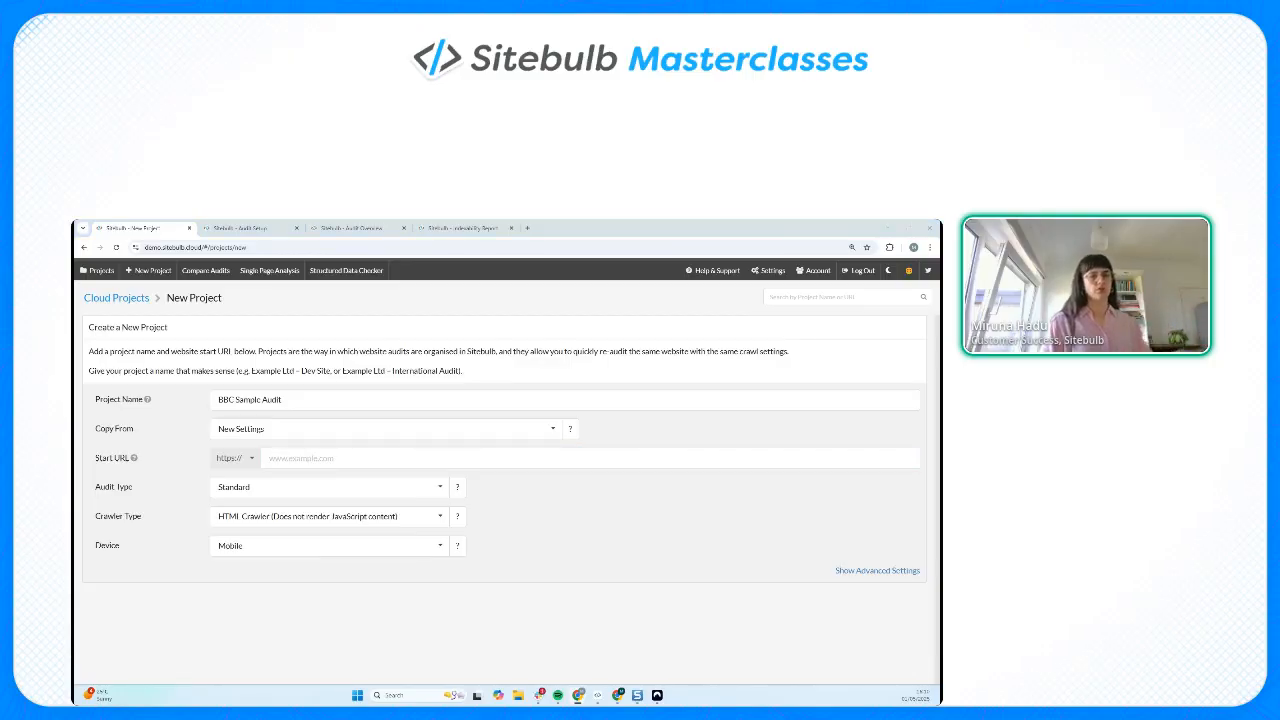
left_click(531, 457)
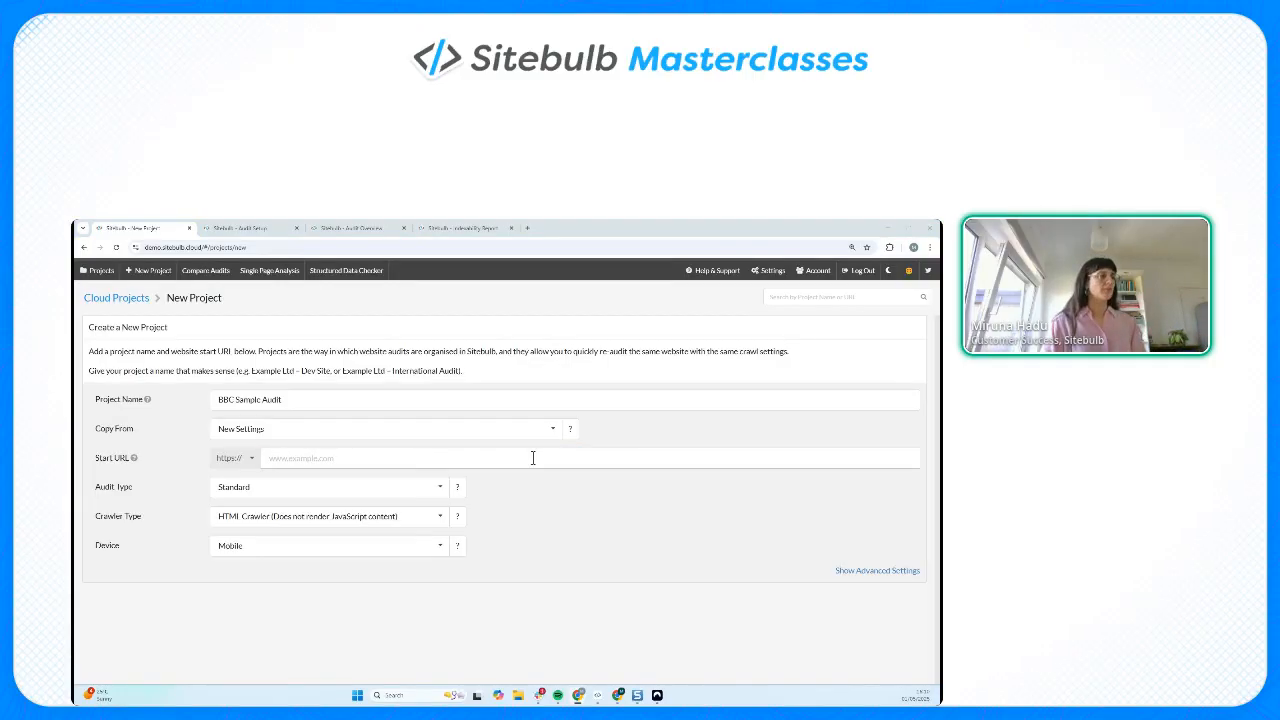
type("www.bbc.co.uk")
key("BackSpace")
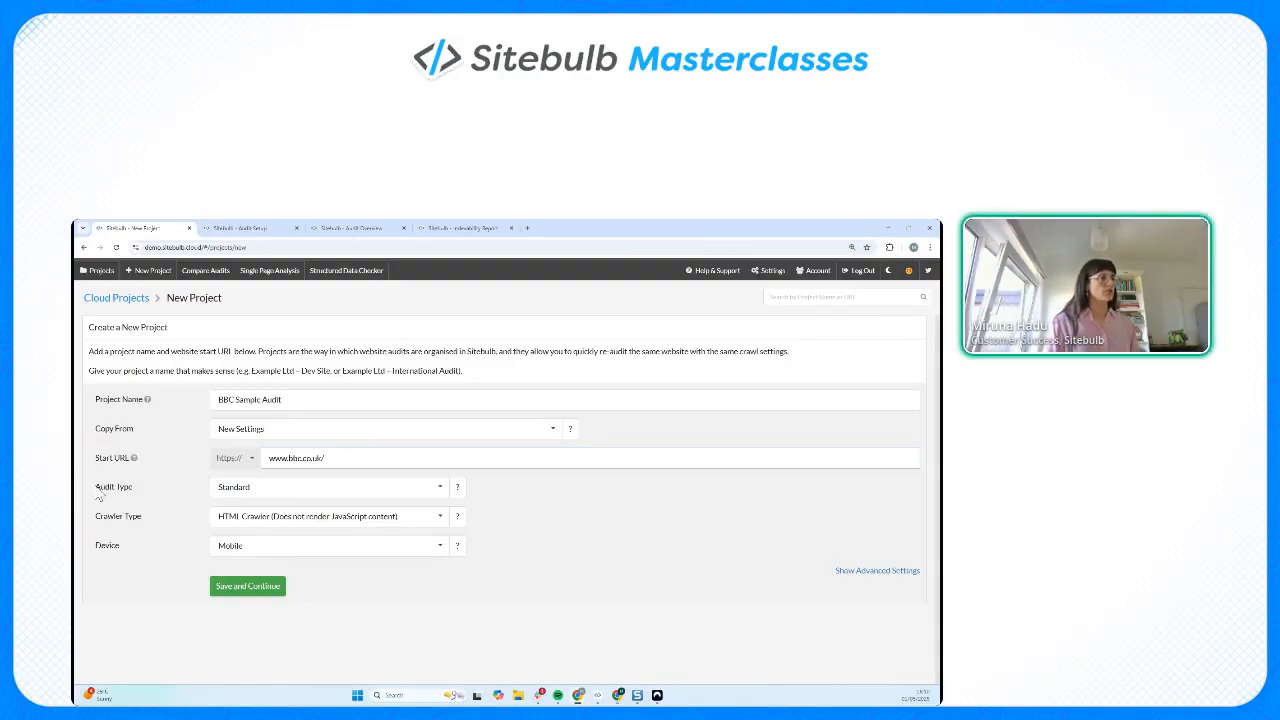
- Set the audit type to Sample with a maximum of 500 sample URLs per depth
left_click(399, 493)
left_click(326, 524)
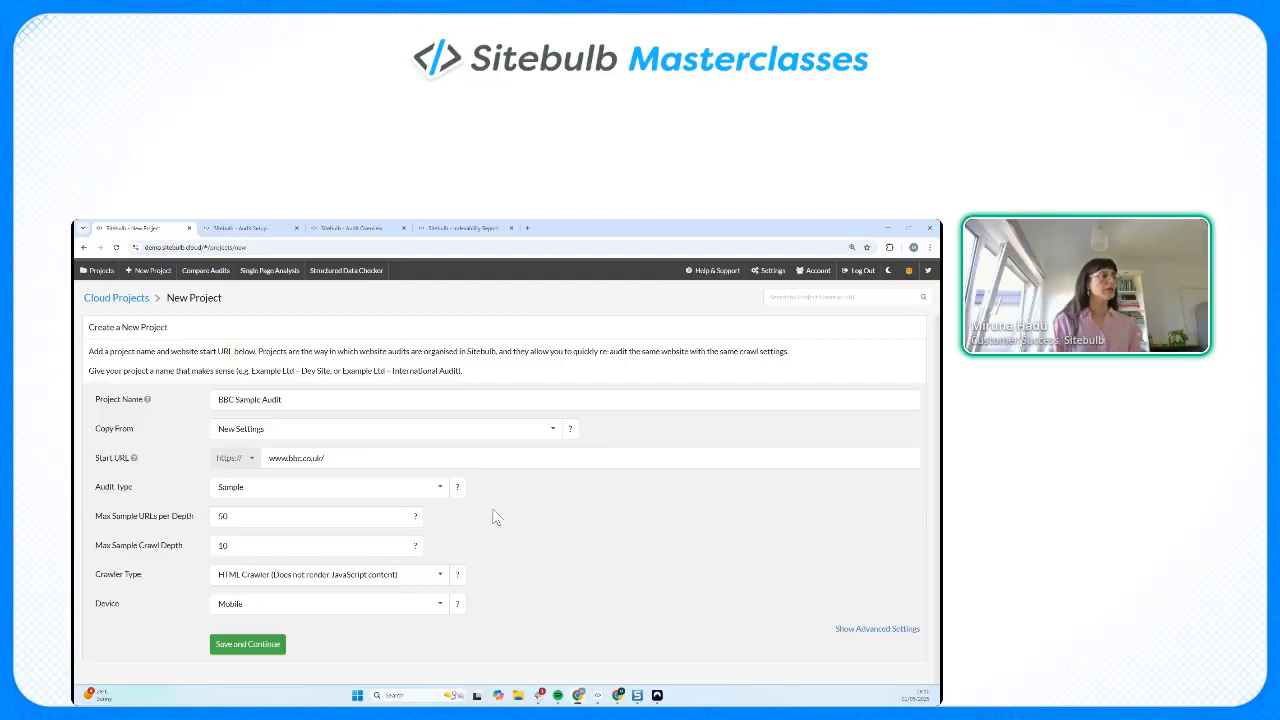
left_click(233, 518)
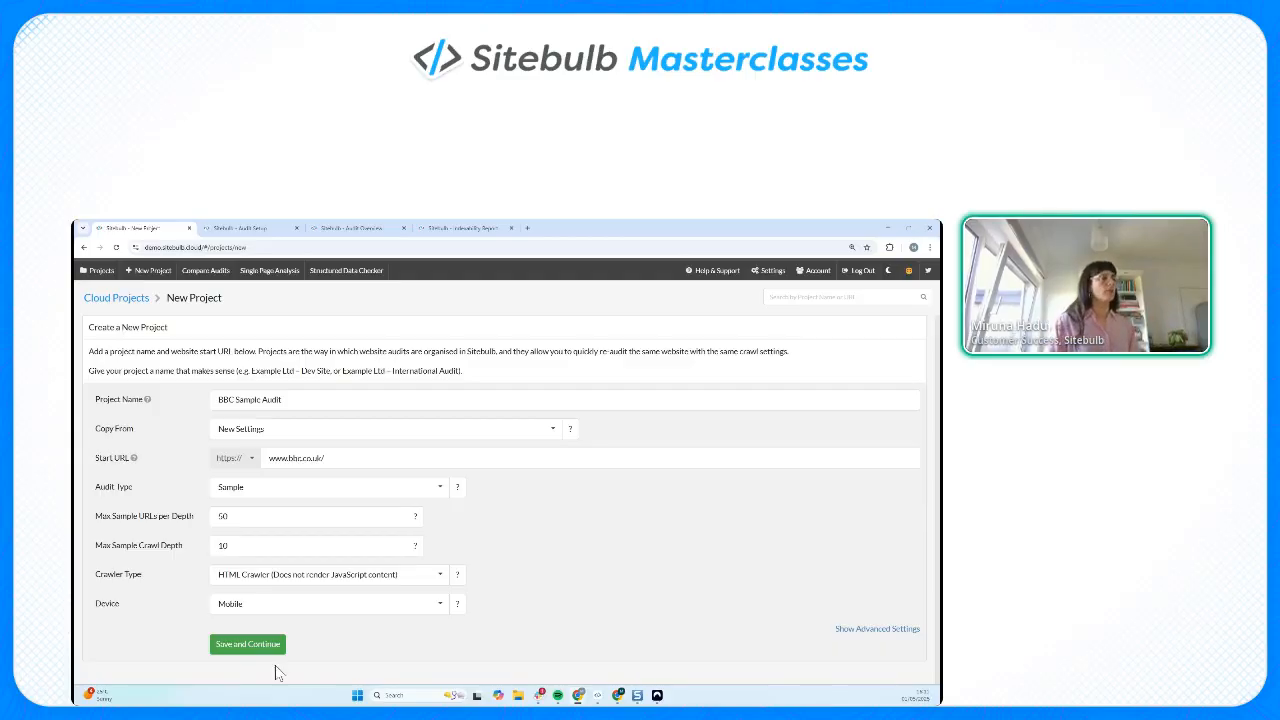
left_click(339, 518)
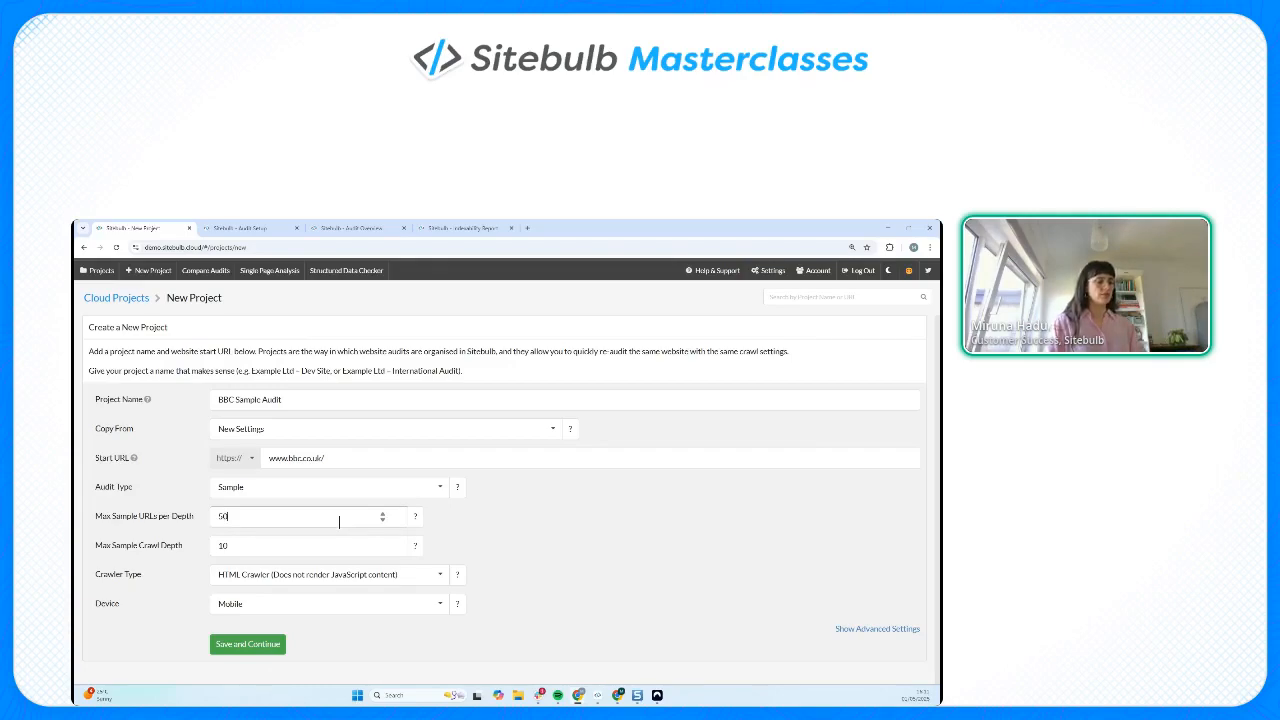
type("0")
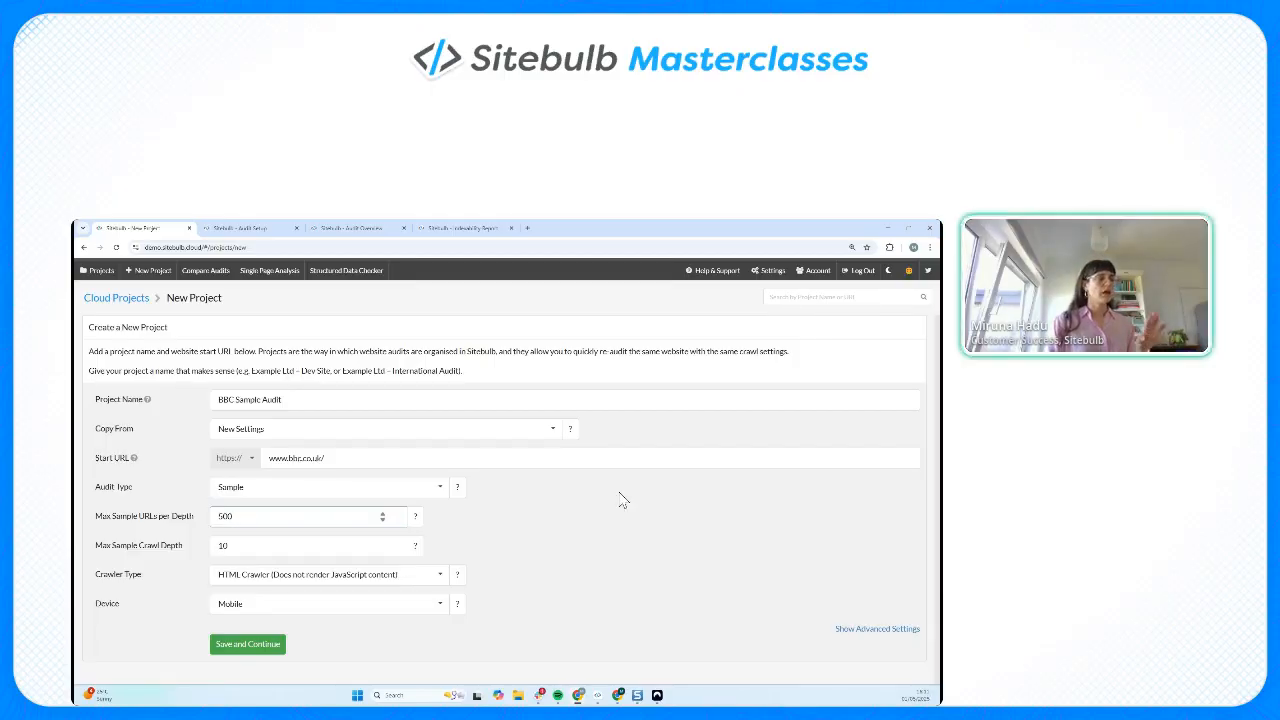
- Examine the maximum URLs and crawl depth limits in the crawler settings of the Sitebulb Daily Project
left_click(345, 227)
left_click(210, 228)
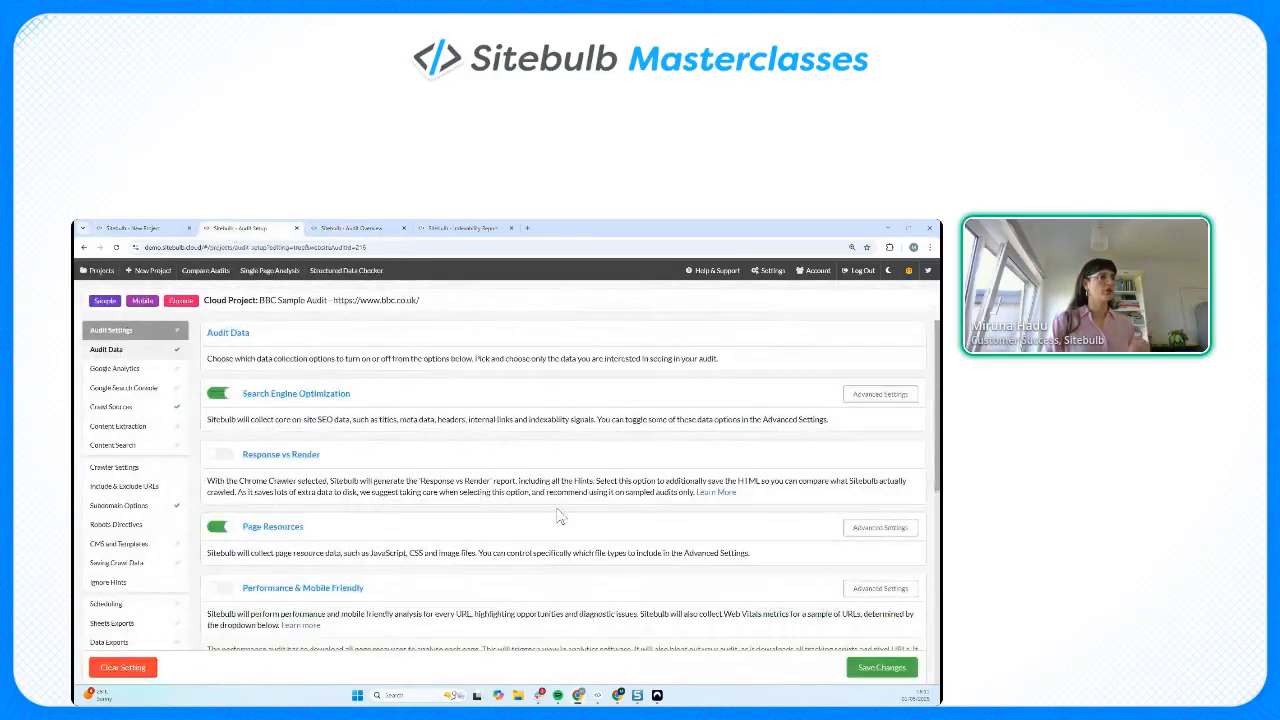
left_click(462, 228)
left_click(121, 271)
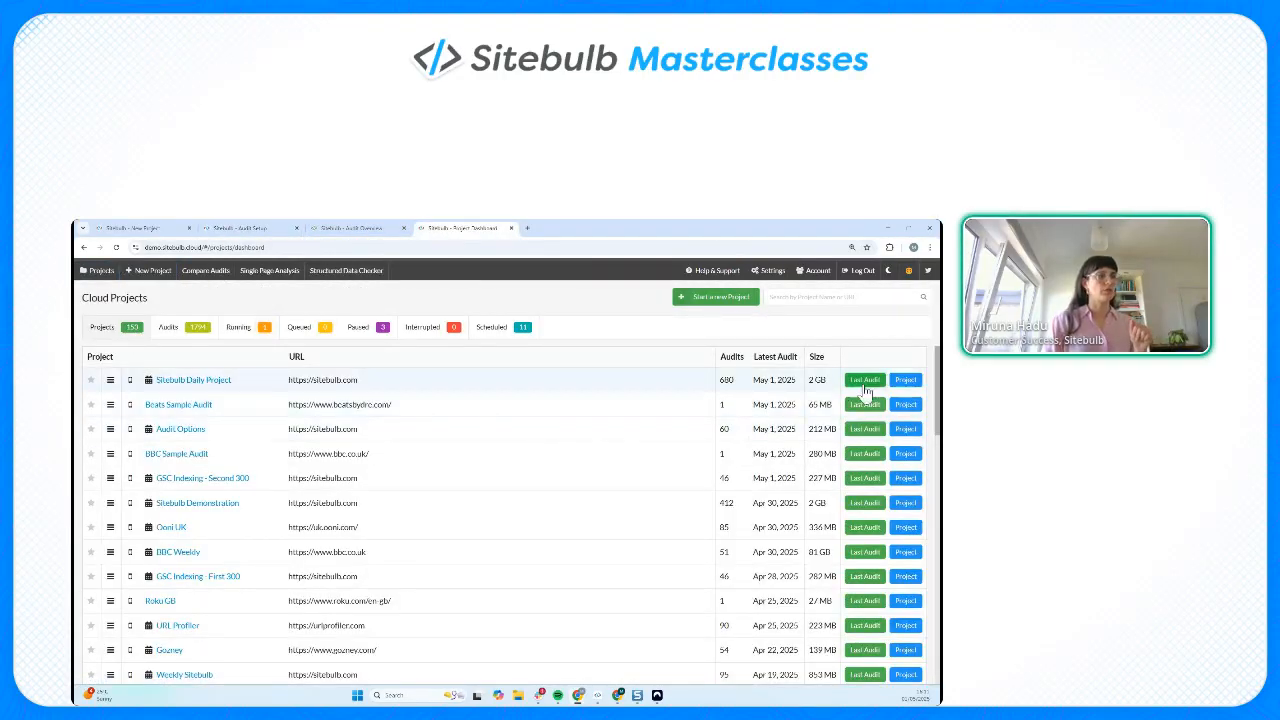
left_click(905, 380)
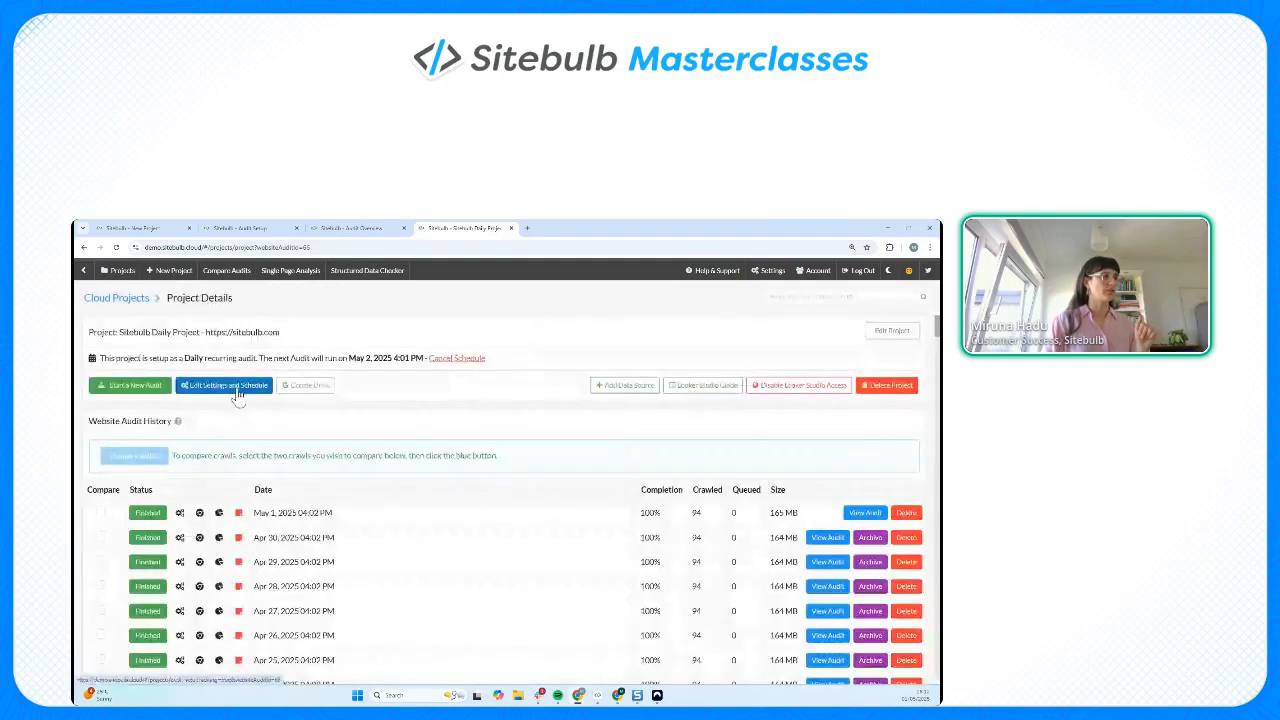
left_click(235, 389)
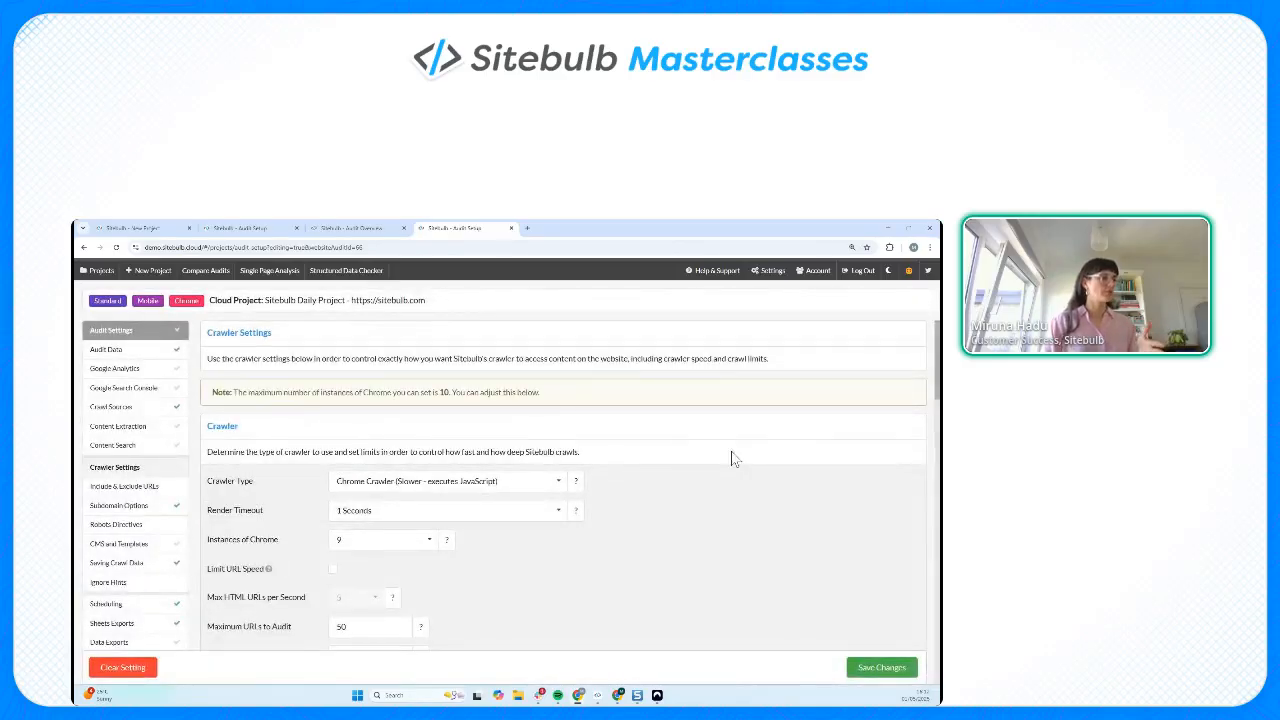
scroll(735, 458, "down", 3)
scroll(694, 464, "down", 3)
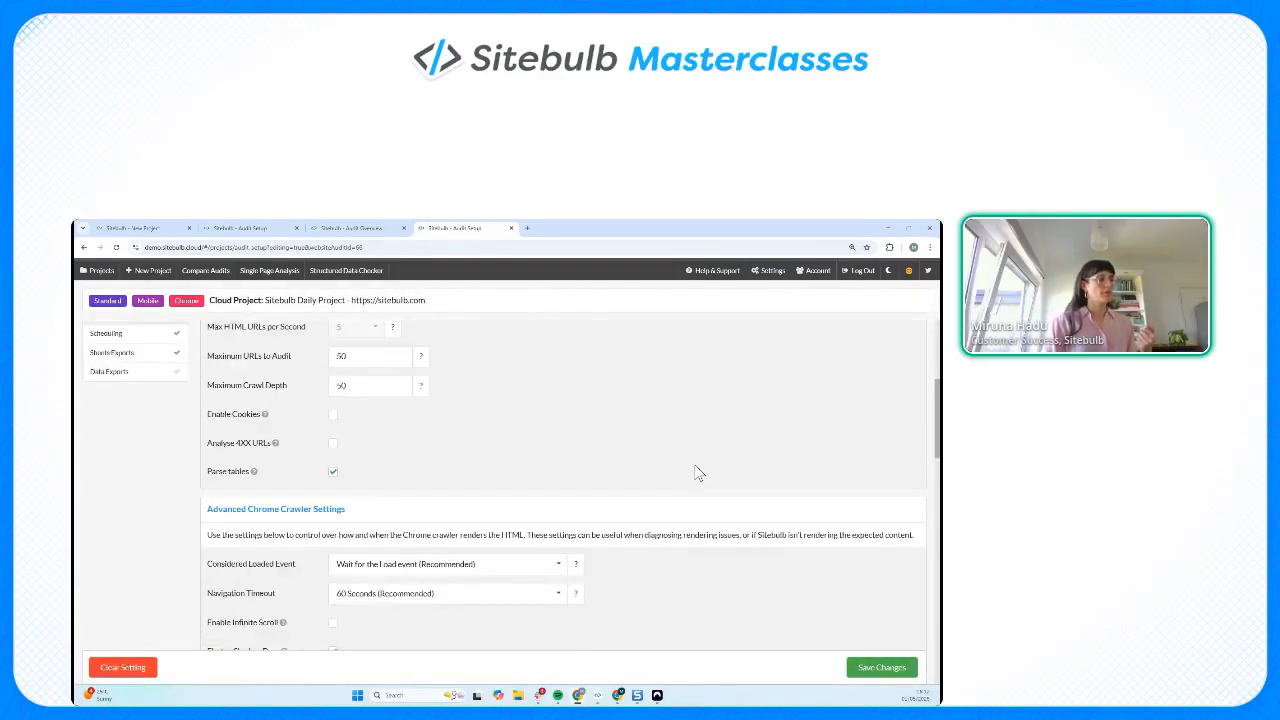
scroll(694, 464, "up", 1)
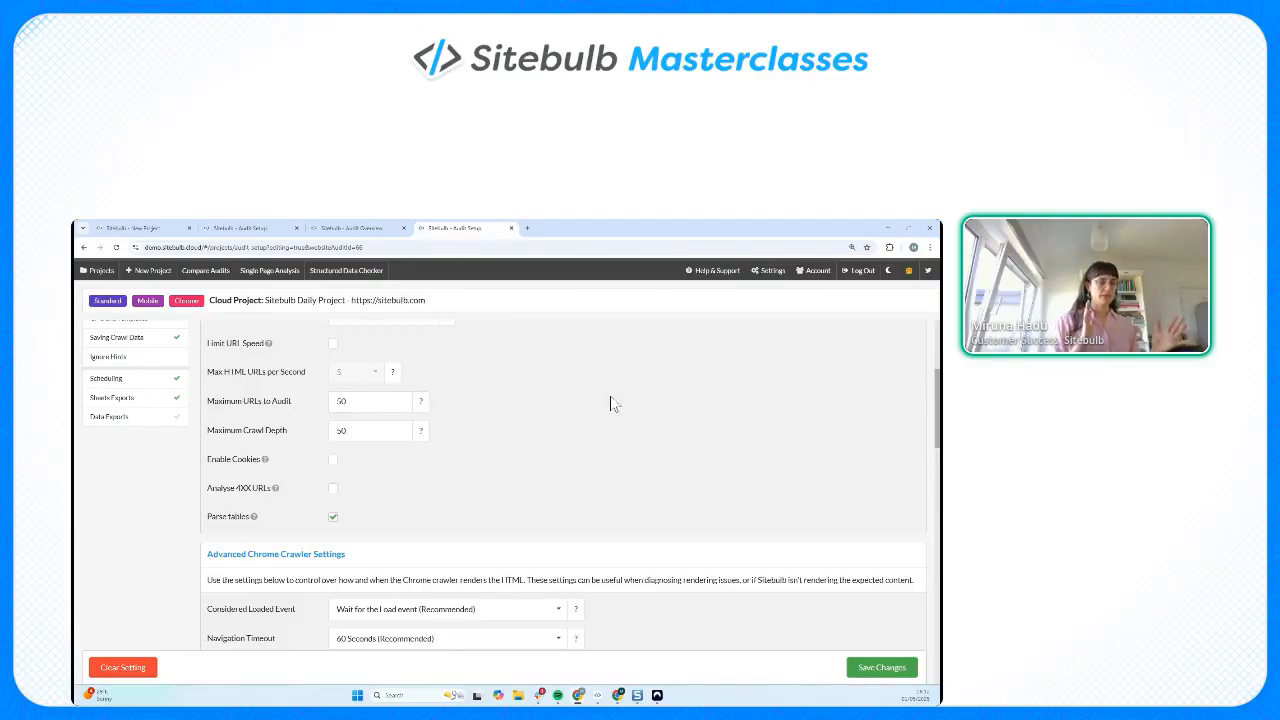
- Compare the sample limits in the new project form with the crawl limits of the standard audit
left_click(326, 226)
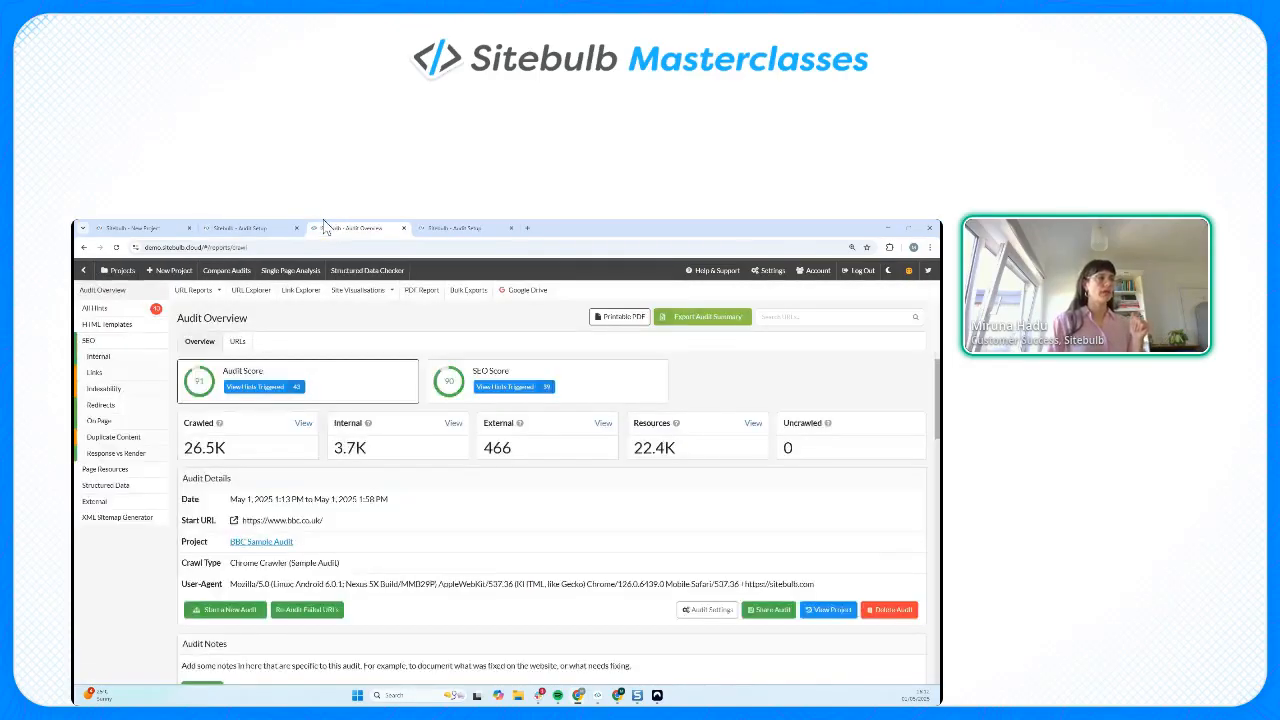
left_click(170, 228)
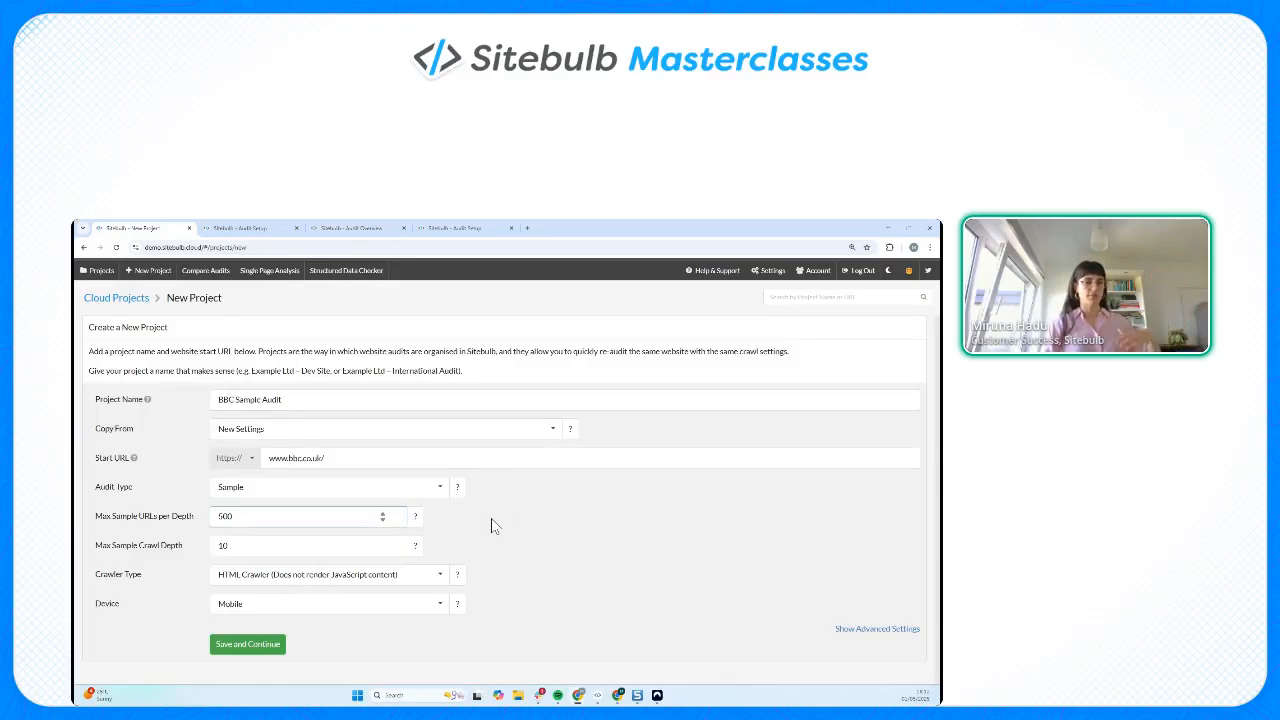
left_click(473, 228)
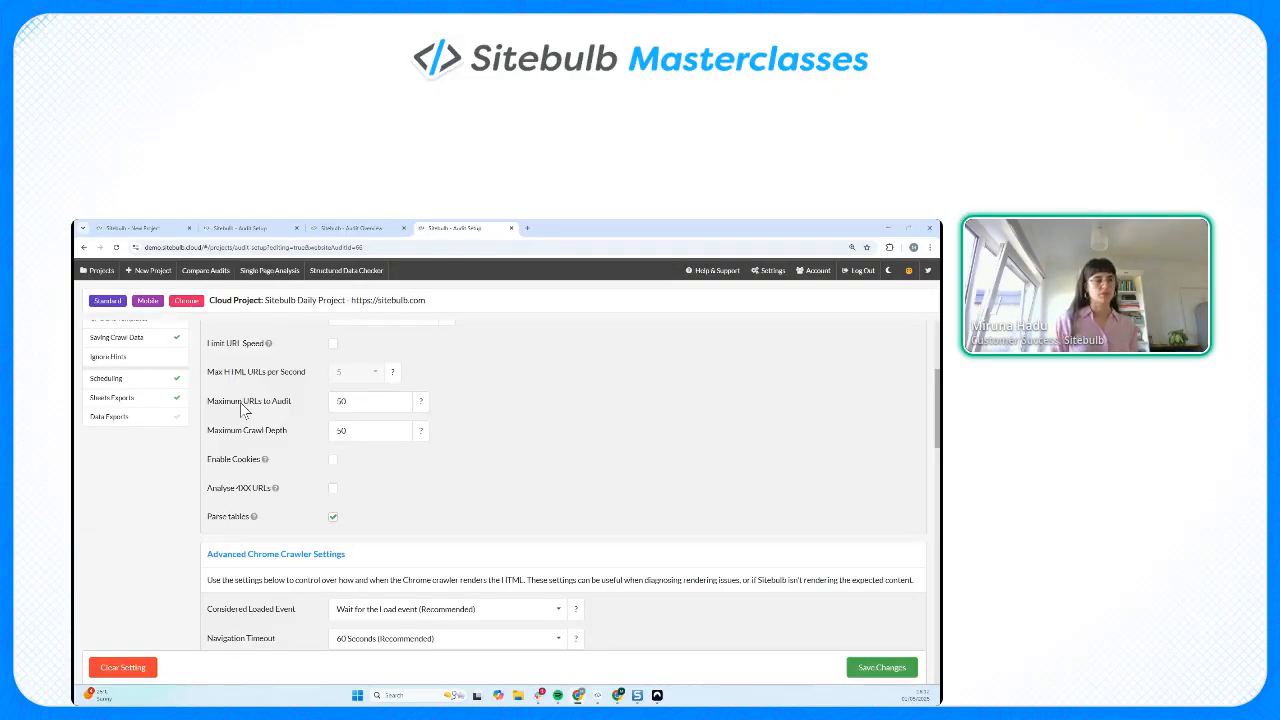
left_click(266, 229)
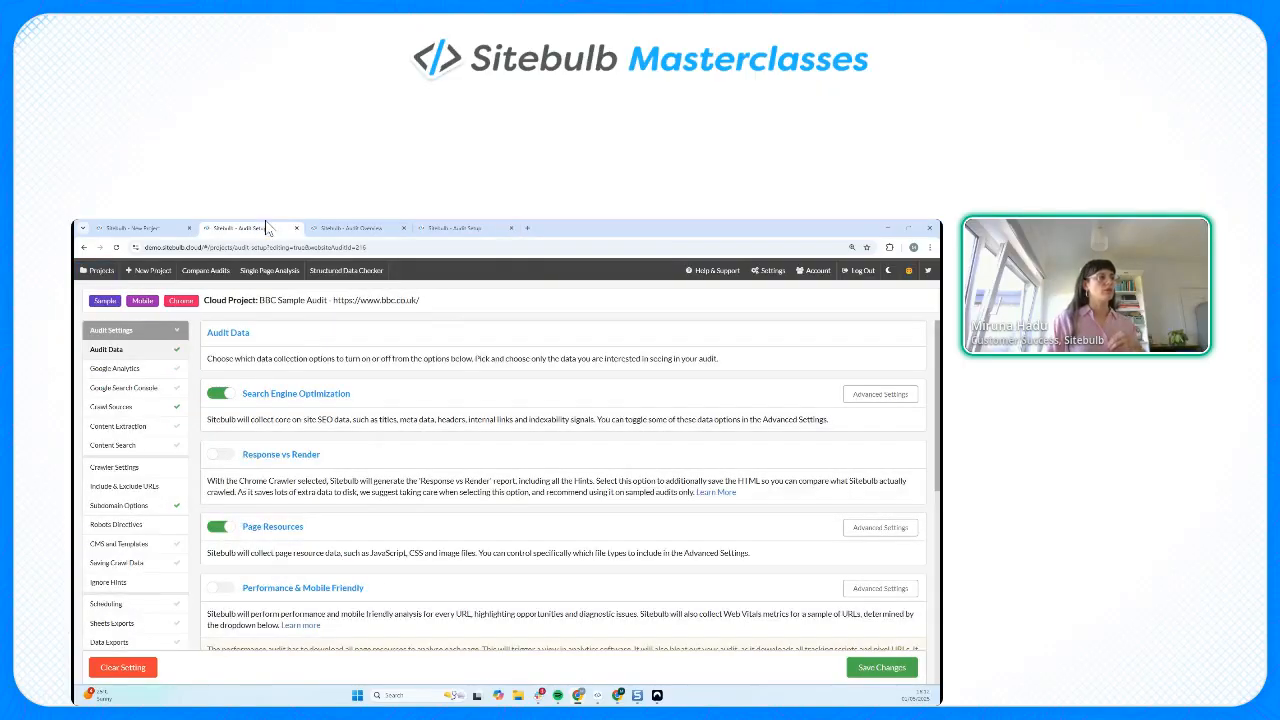
- Set the new project's crawler type to Chrome Crawler, then save the project and continue to its audit setup
left_click(135, 228)
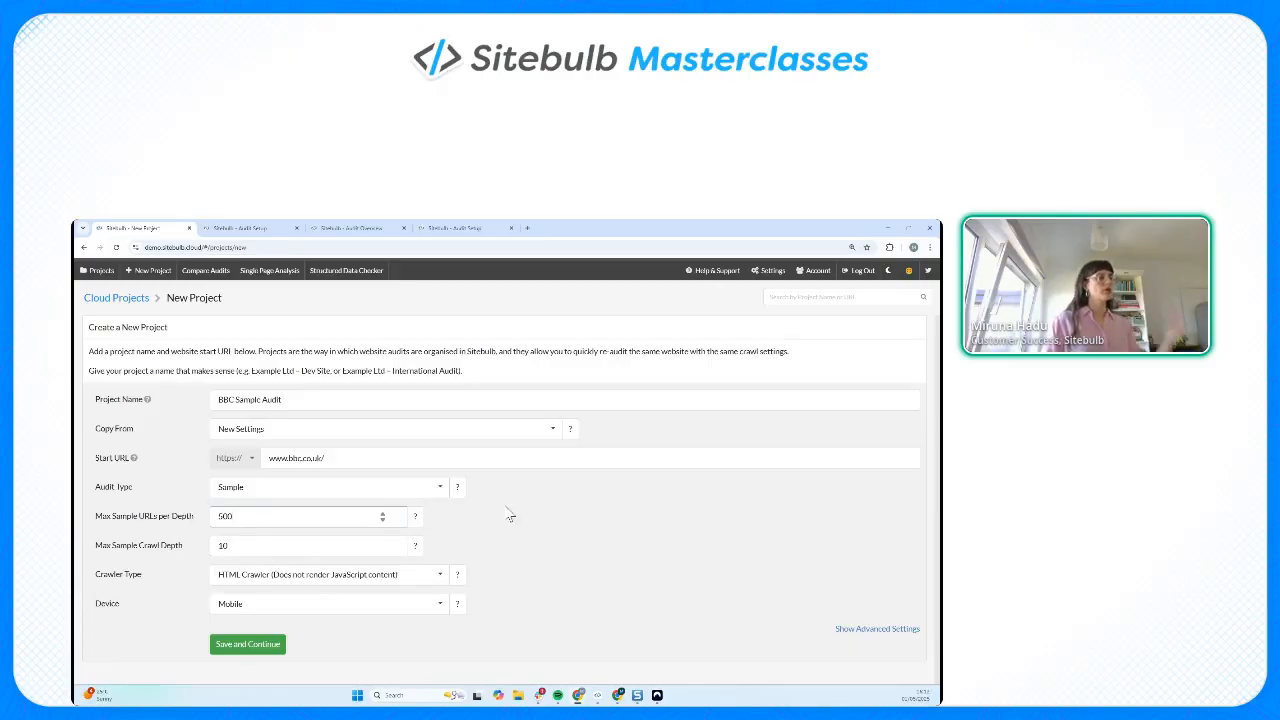
left_click(376, 583)
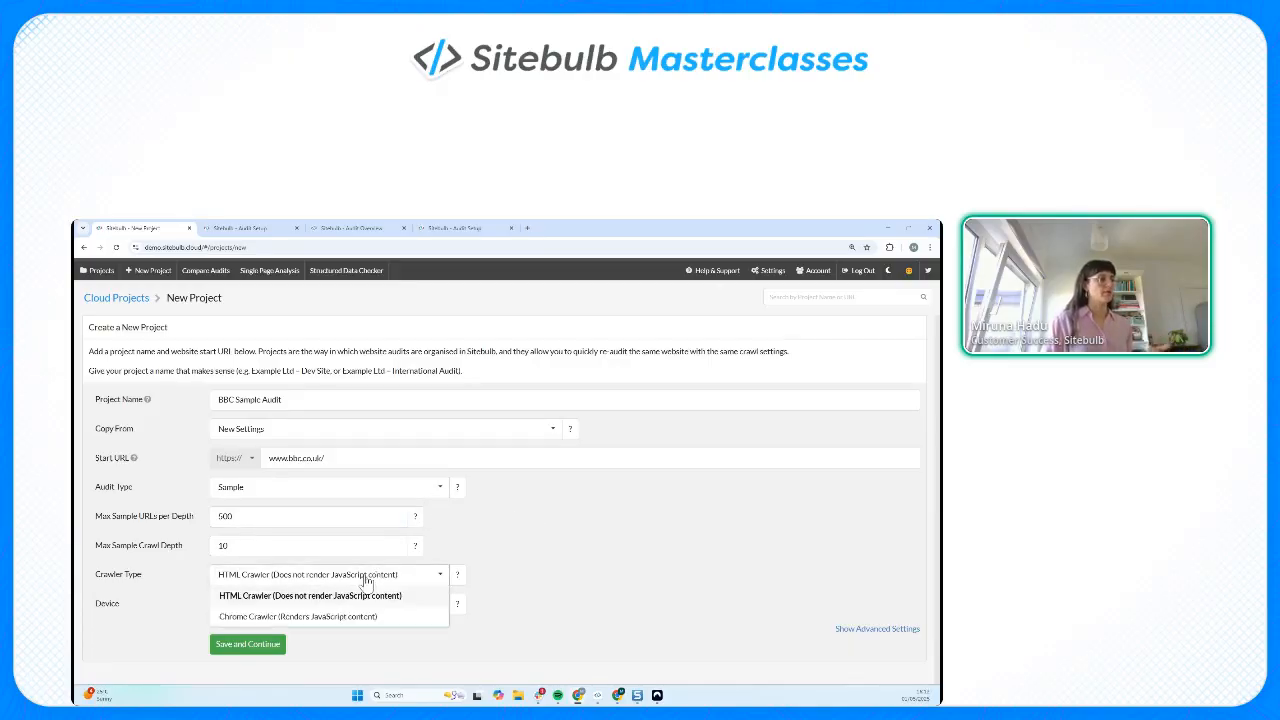
left_click(329, 617)
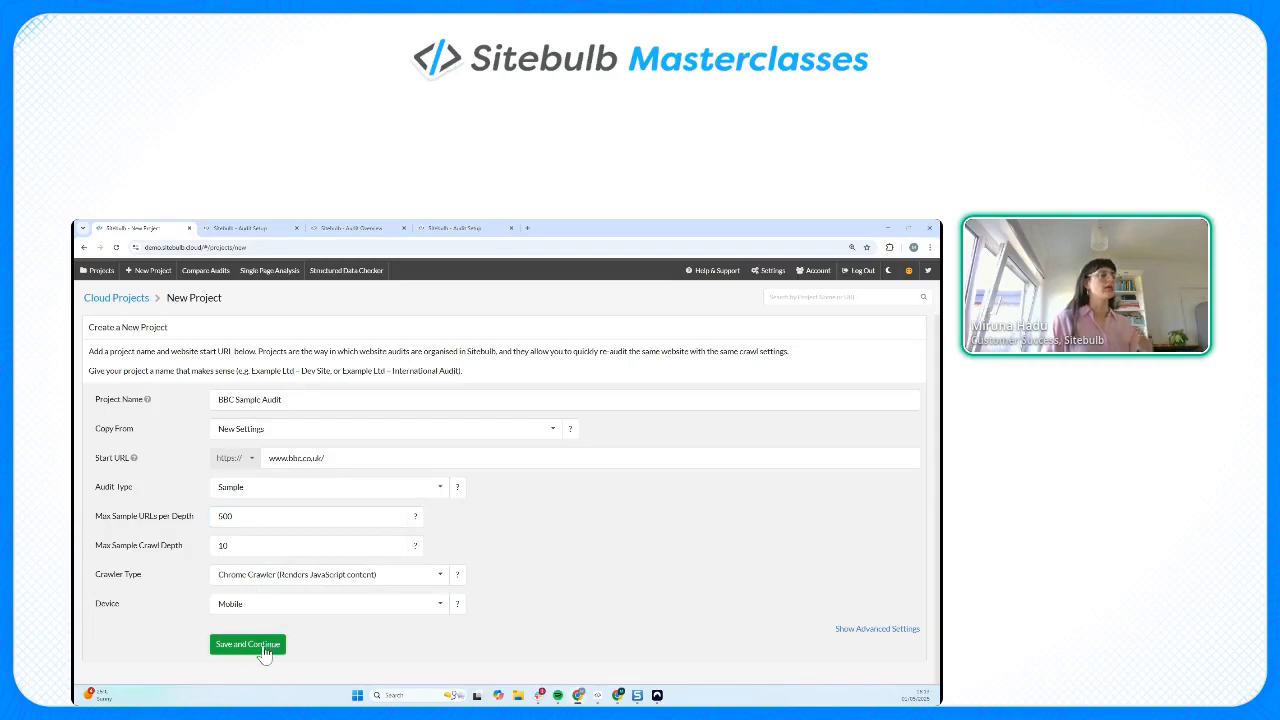
left_click(262, 647)
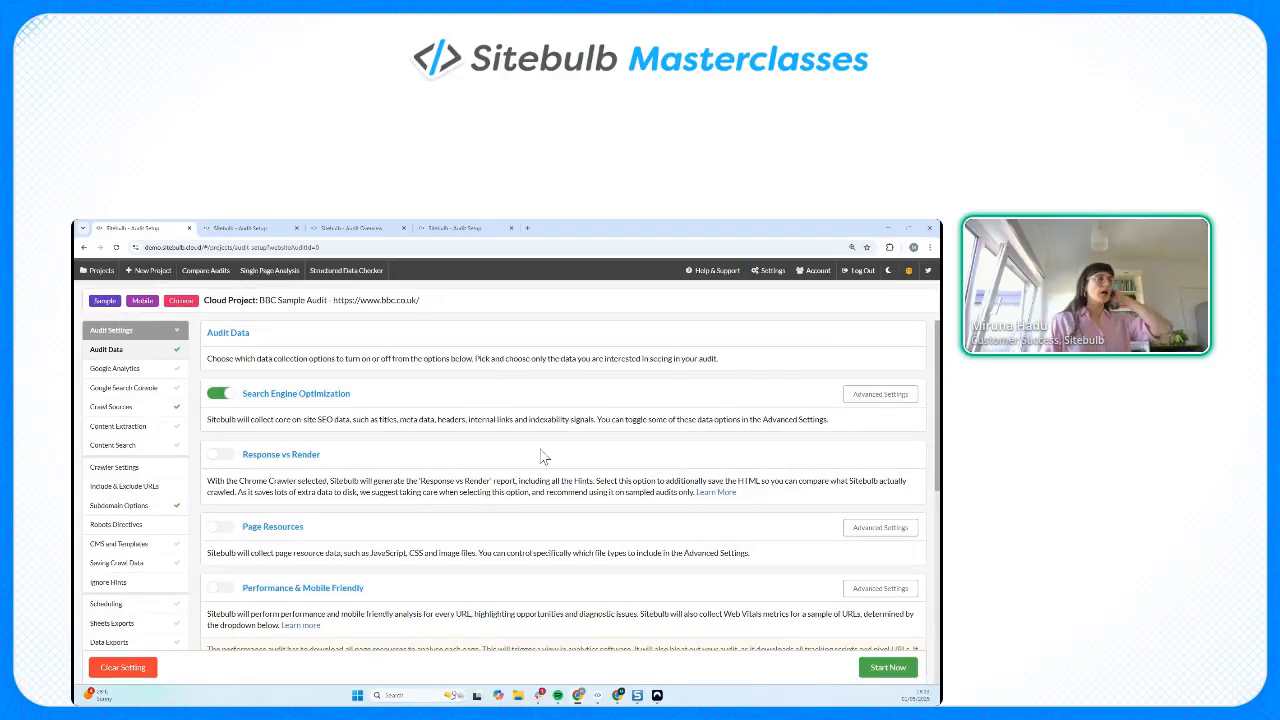
- Enable Page Resources in the audit data and review the neighbouring data collection options
left_click(221, 531)
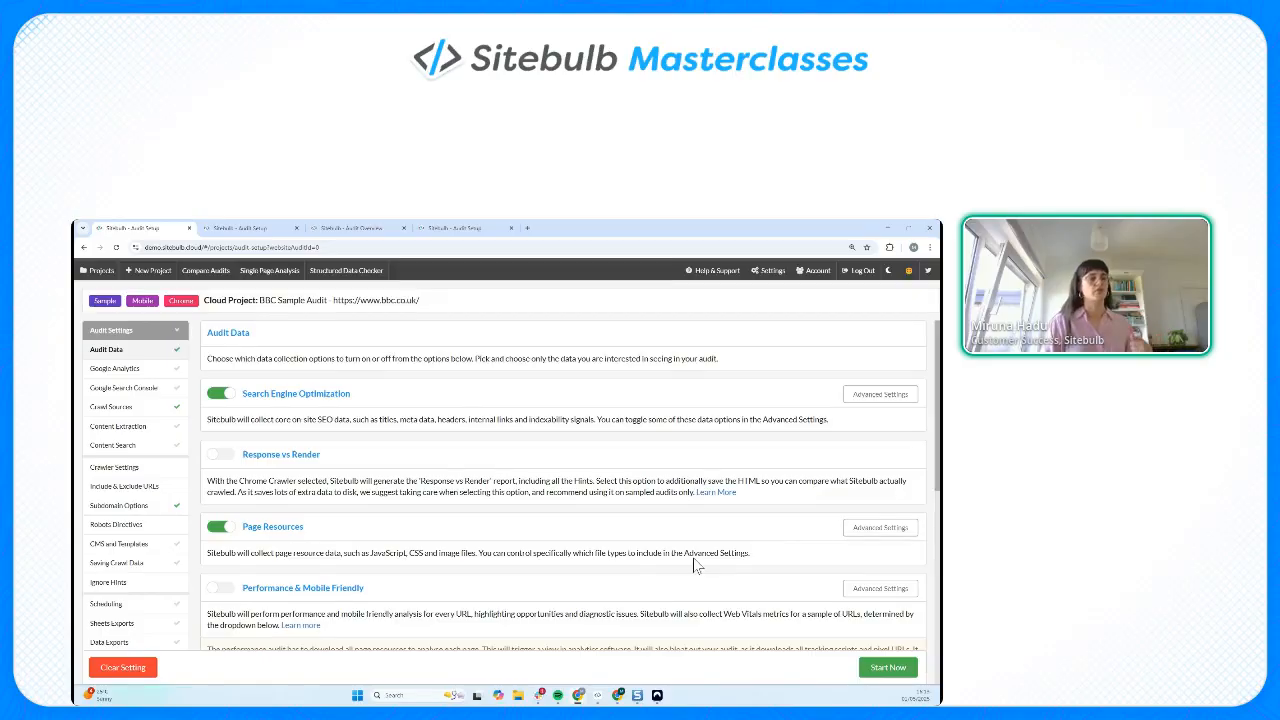
scroll(697, 566, "down", 1)
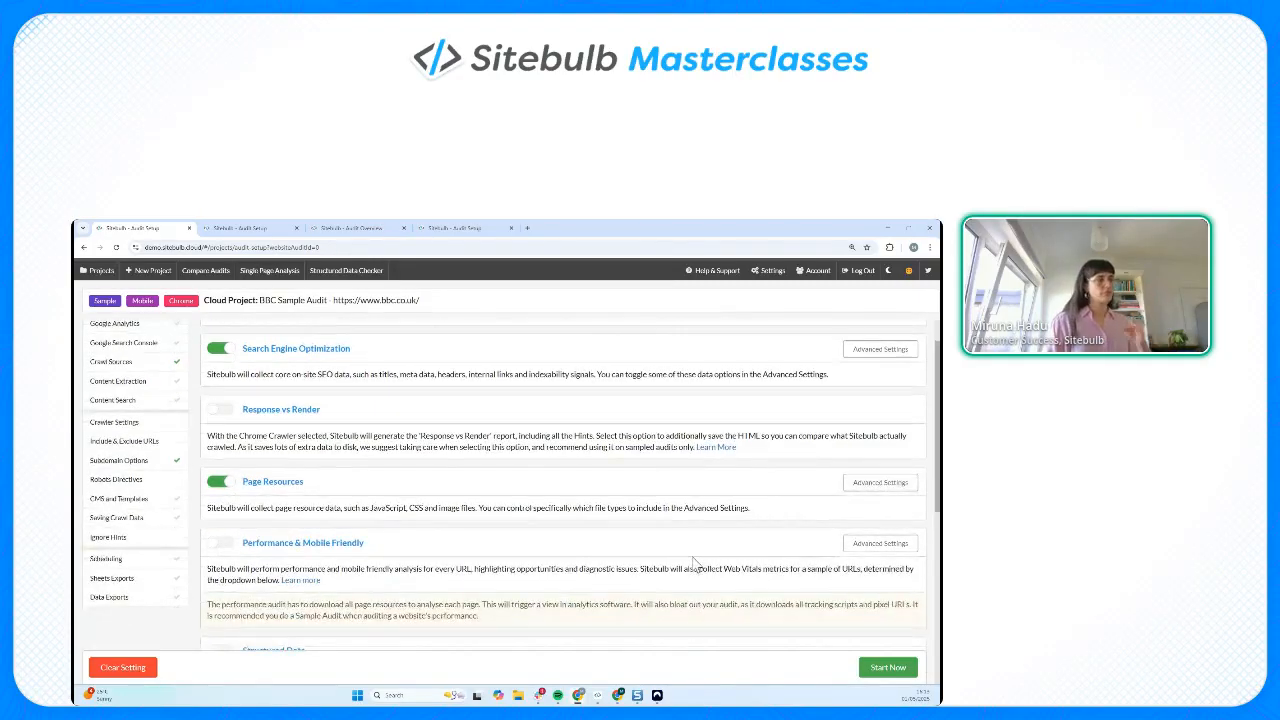
scroll(690, 555, "up", 1)
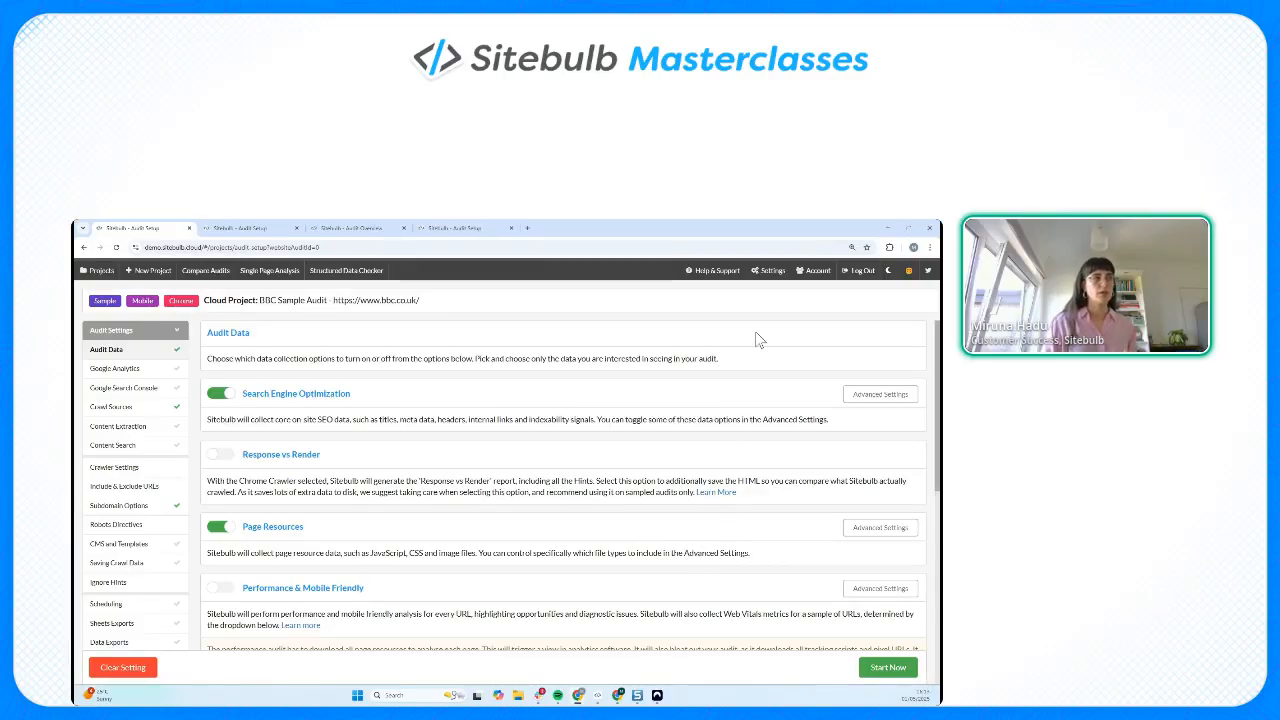
- Search the built-in help for "choosing", open the article on choosing the right settings for efficient auditing, and close the help
left_click(706, 271)
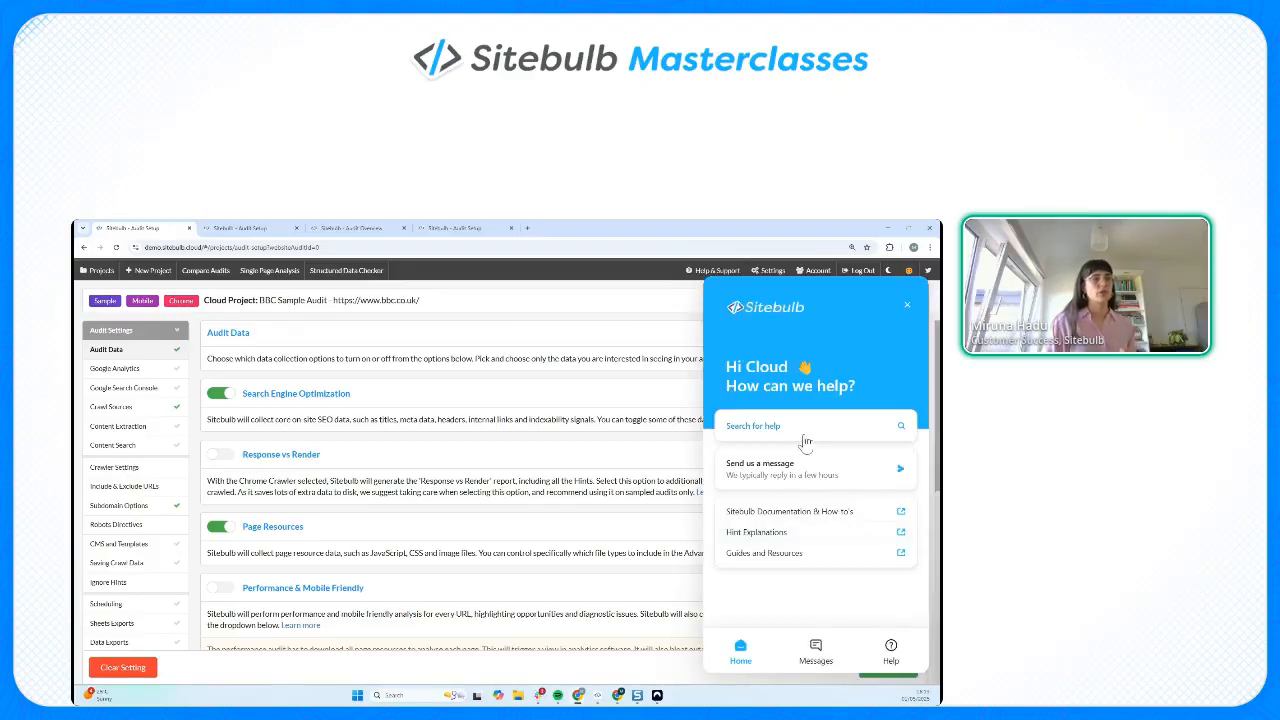
left_click(805, 432)
left_click(787, 325)
type("choosing")
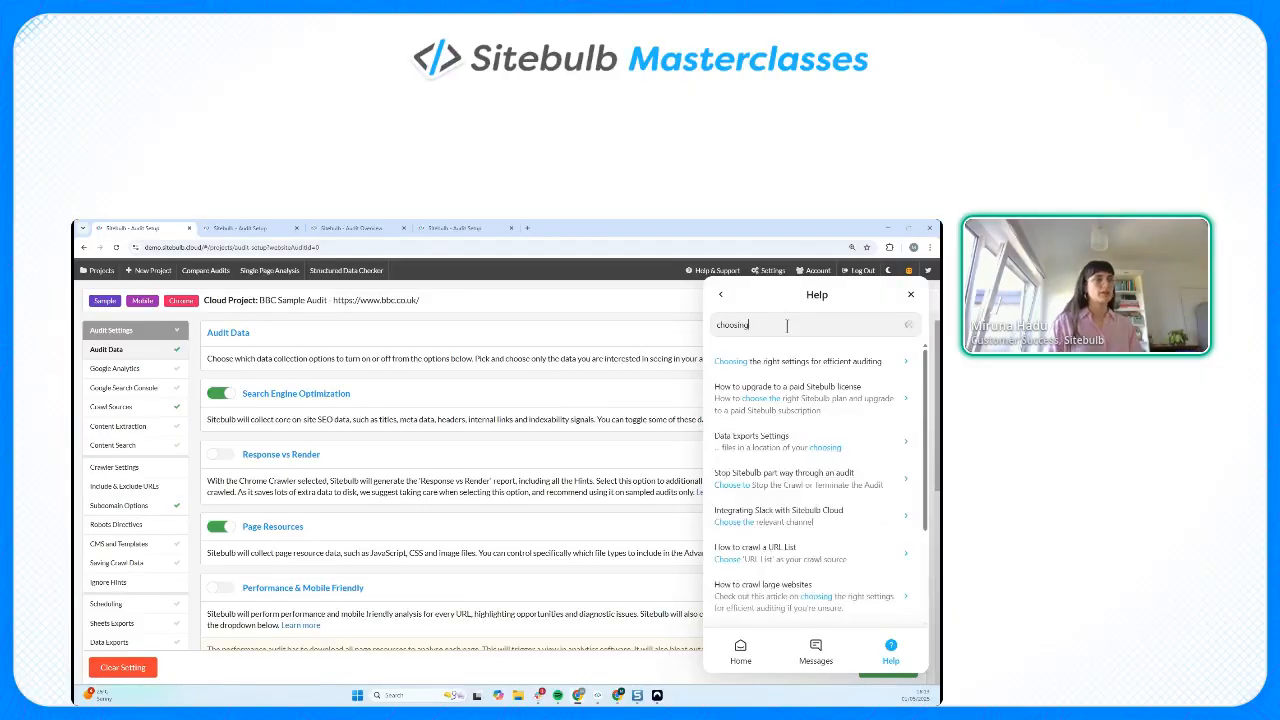
left_click(814, 363)
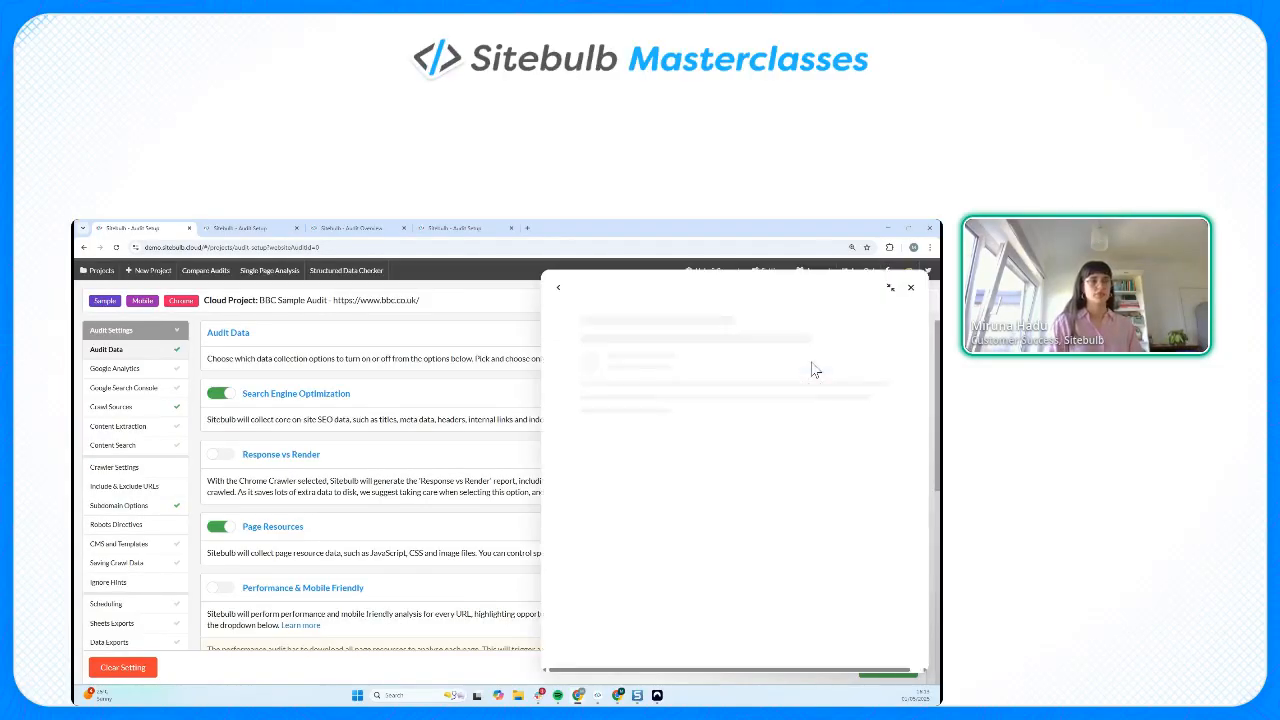
left_click(558, 288)
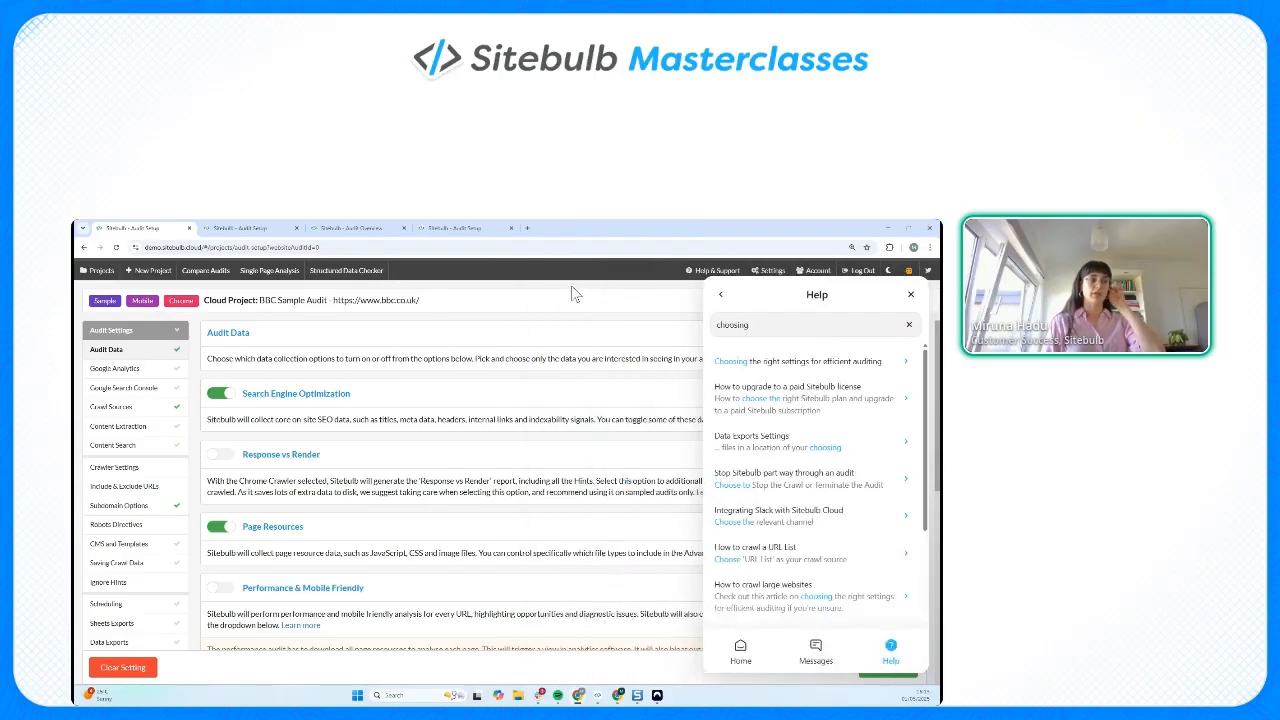
left_click(910, 294)
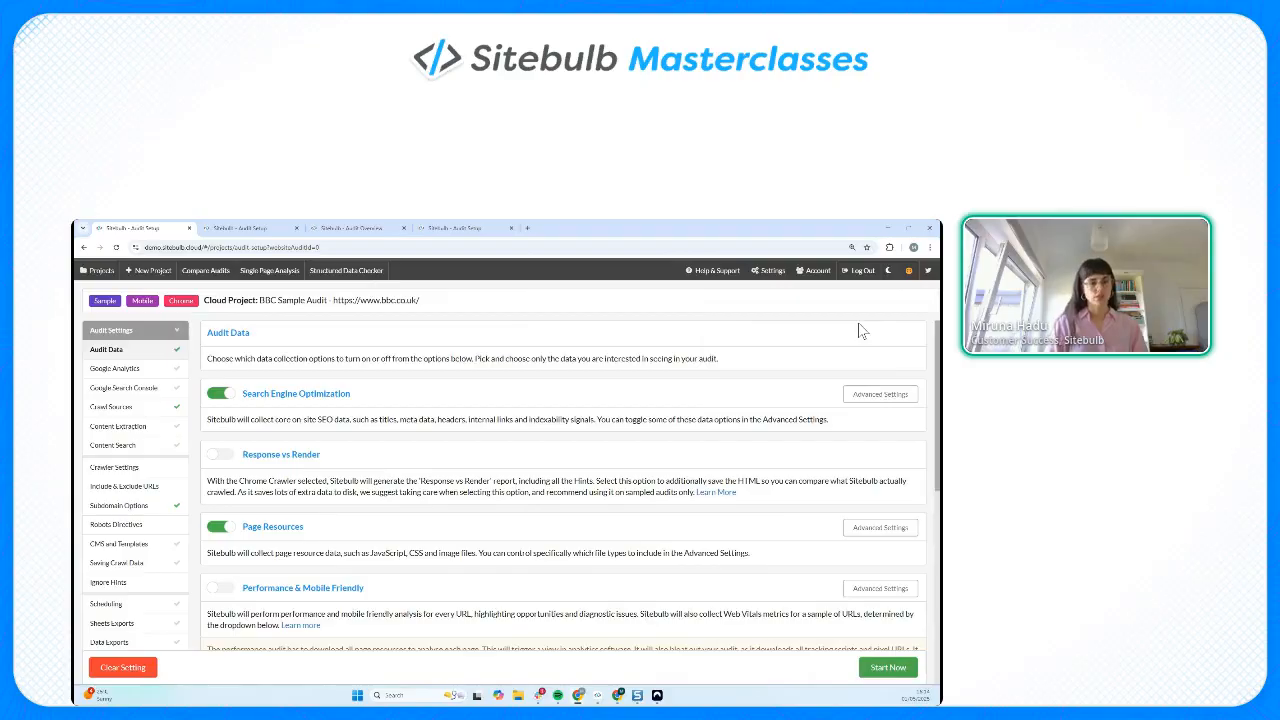
- Start the BBC sample audit with the chosen settings
left_click(903, 679)
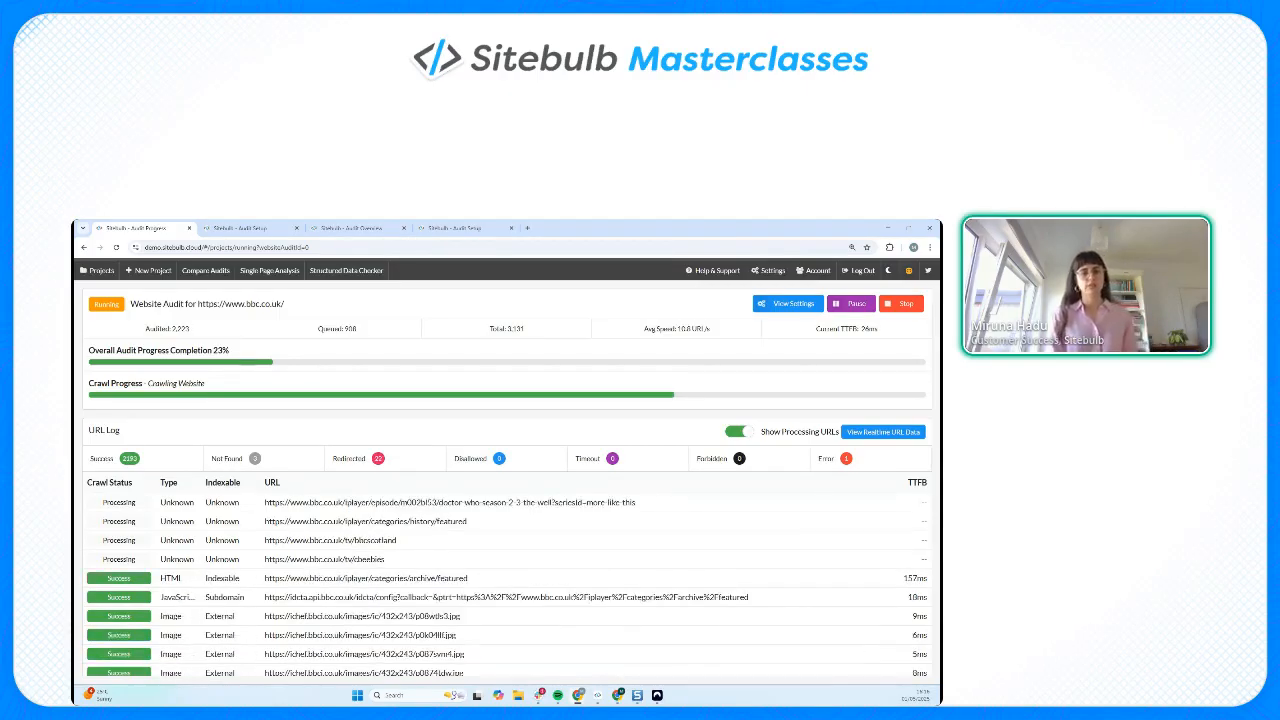
- Open the completed BBC sample audit's overview and examine its figures for internal, external and resource URLs
left_click(284, 227)
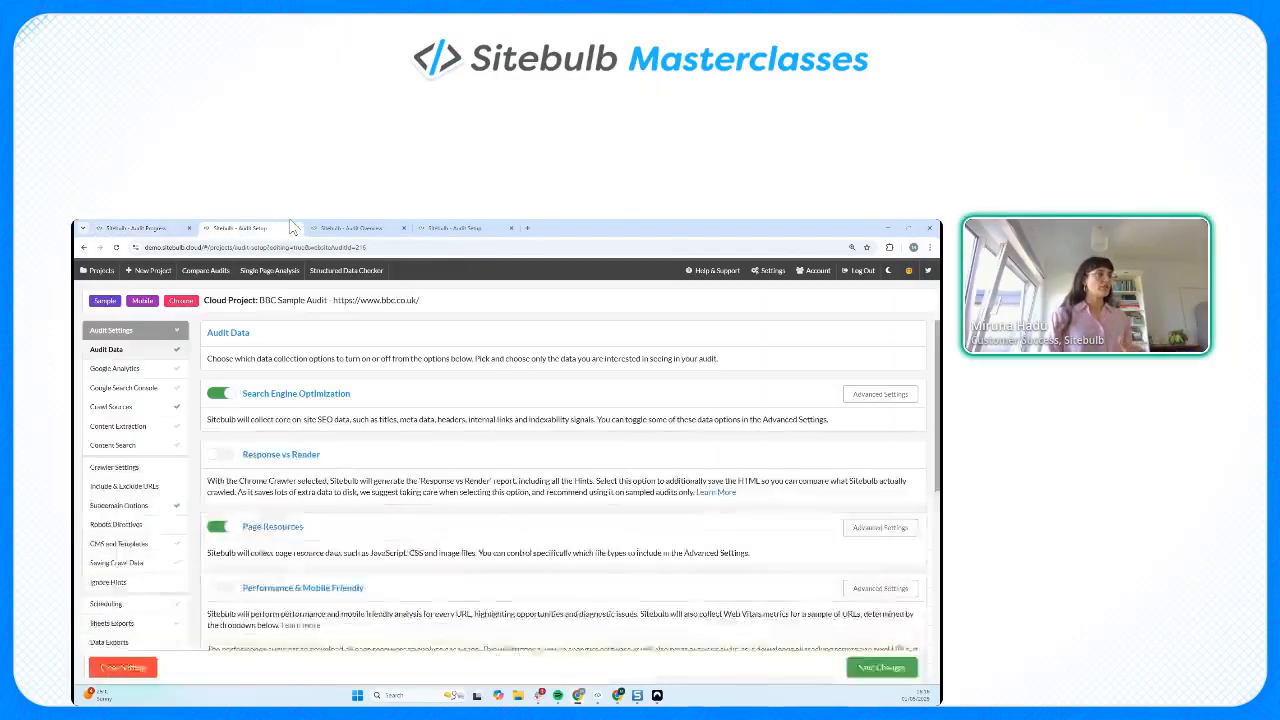
left_click(350, 227)
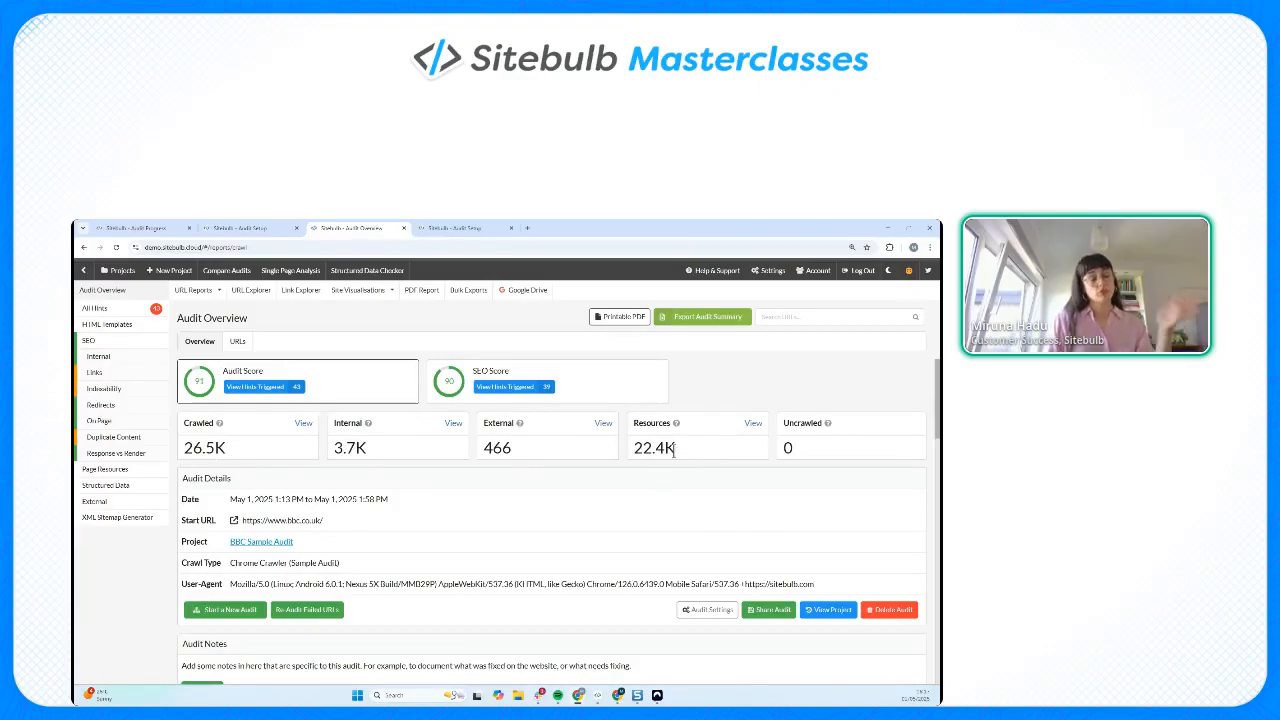
mouse_move(663, 454)
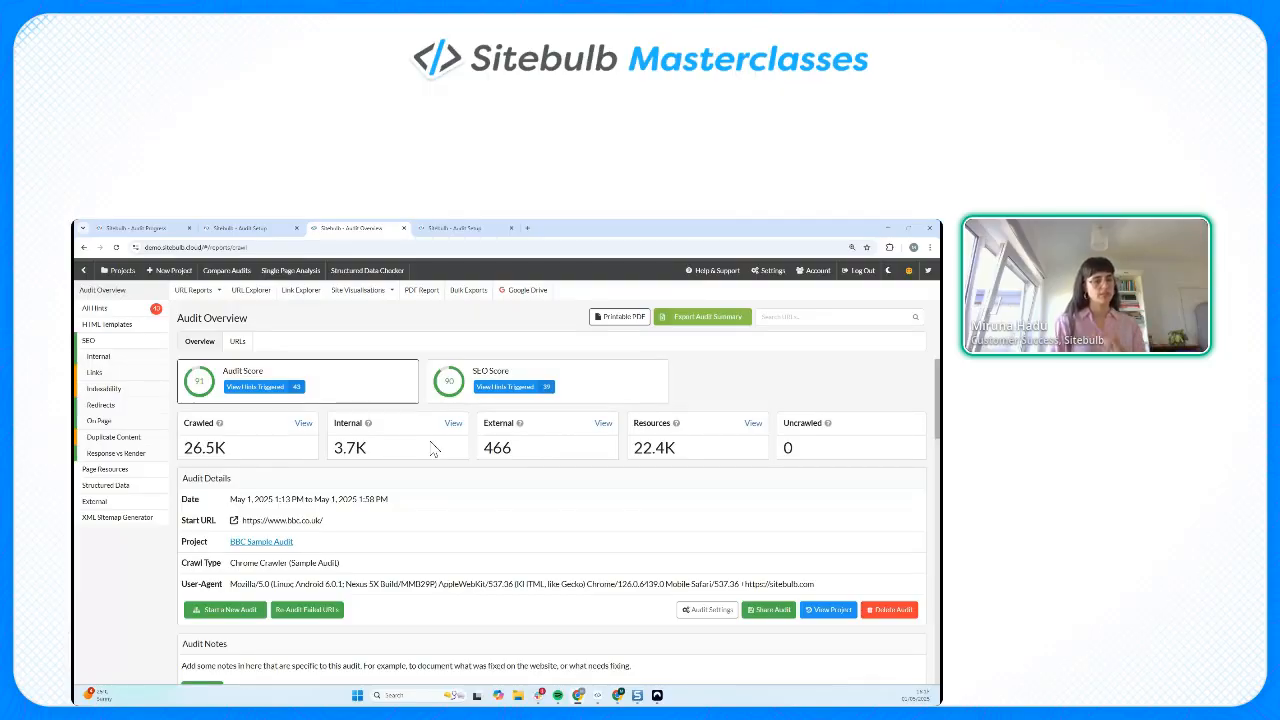
left_click_drag(634, 447, 655, 452)
left_click(668, 450)
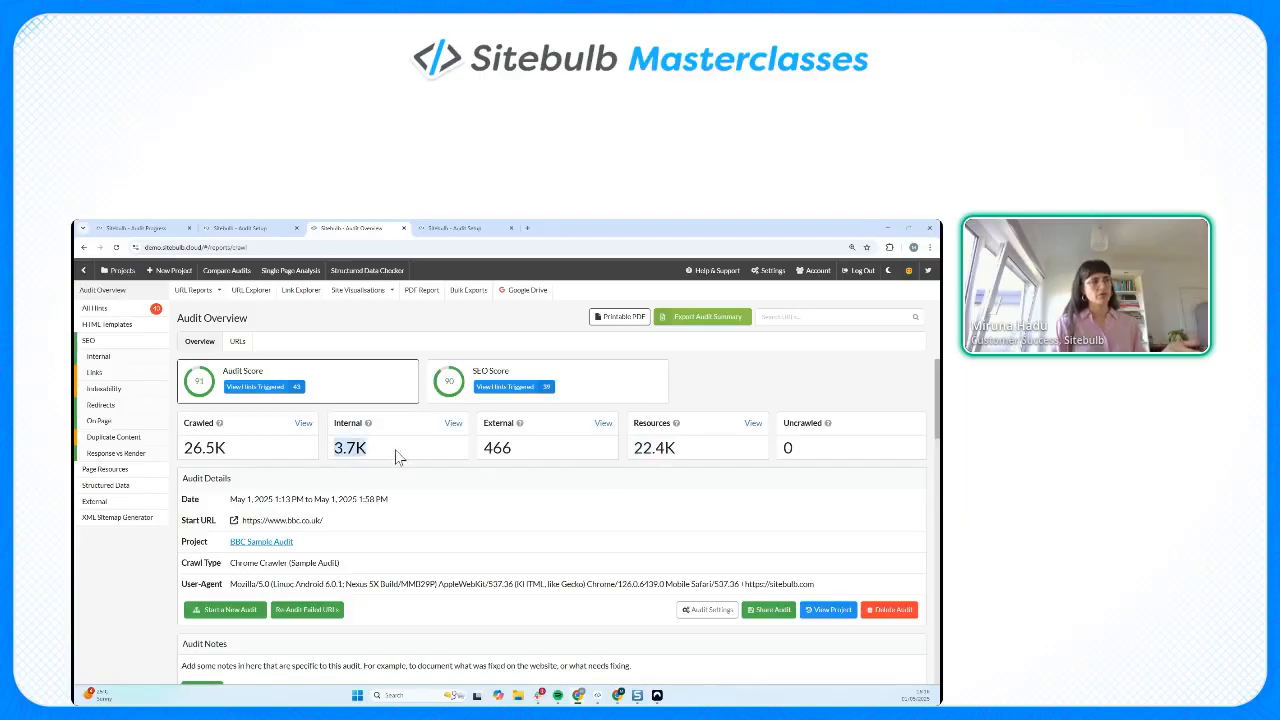
left_click(344, 447)
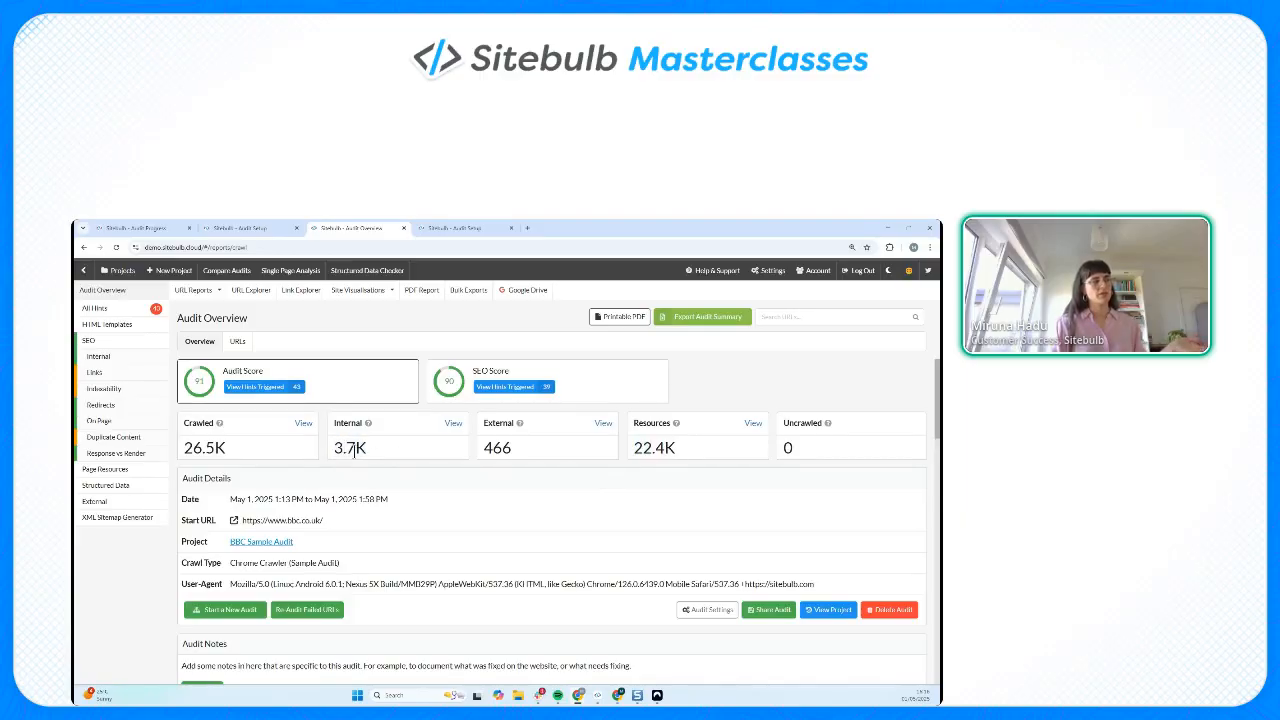
left_click_drag(634, 449, 674, 450)
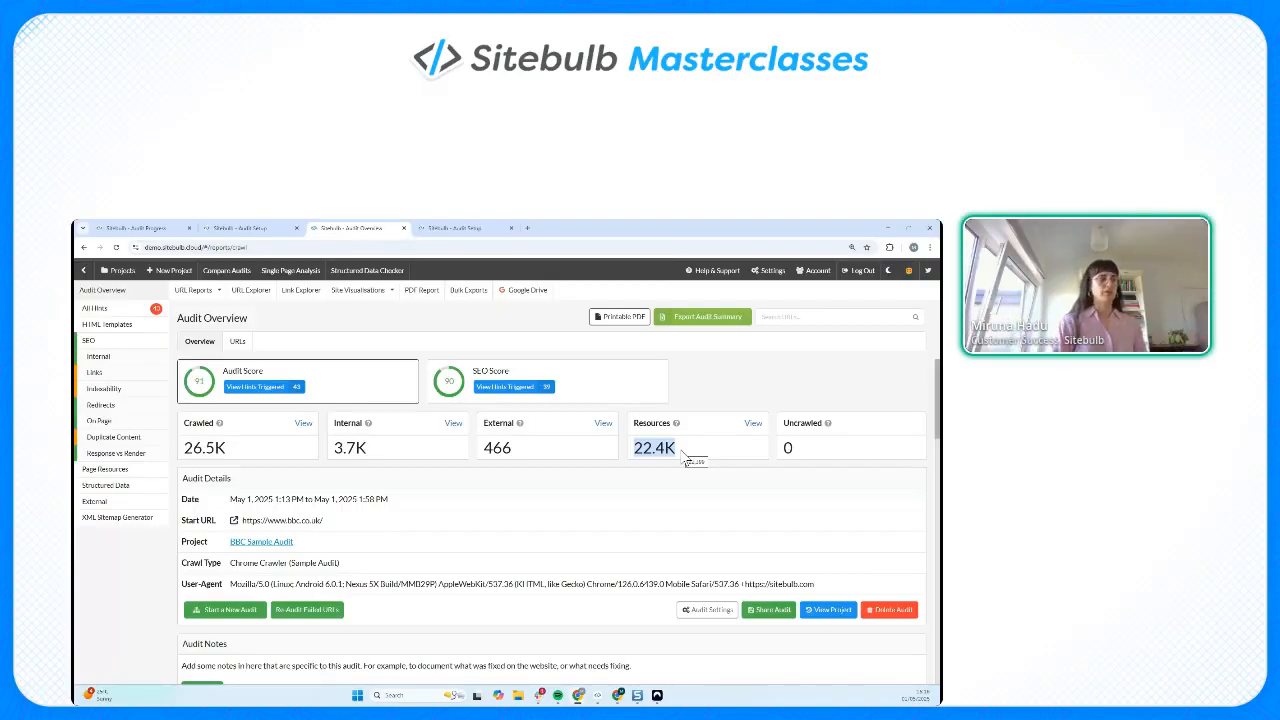
double_click(532, 452)
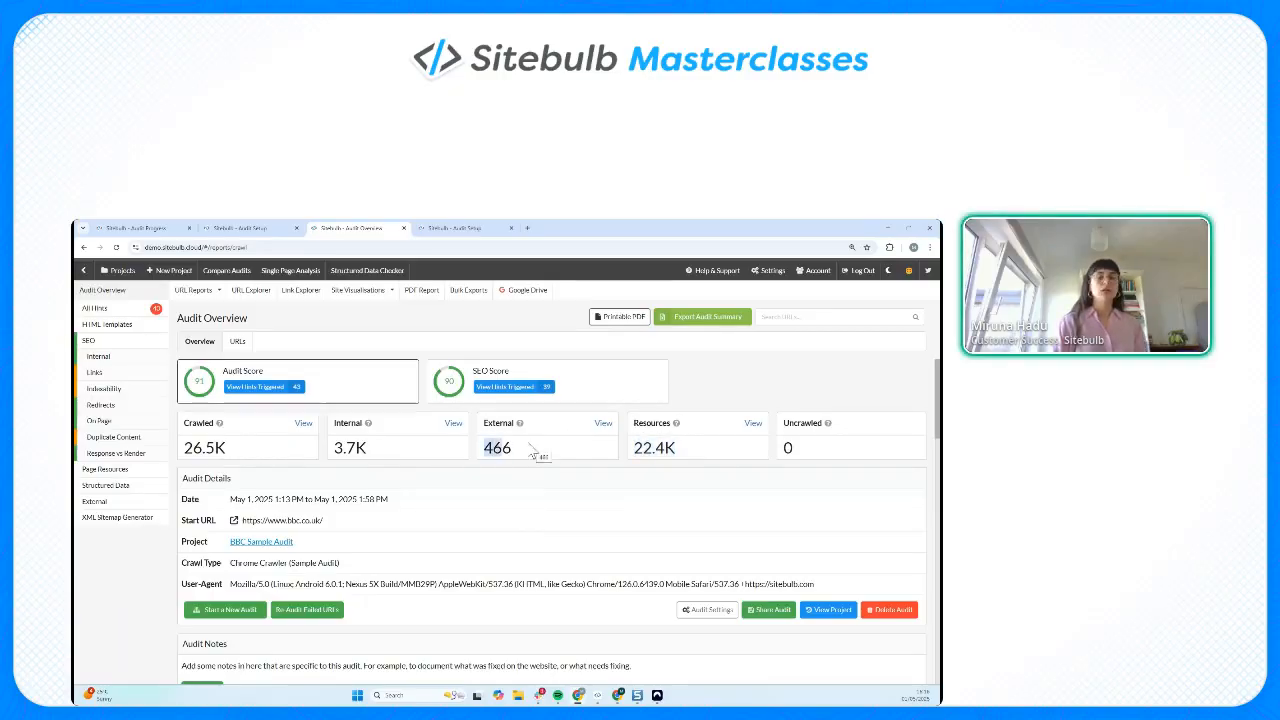
- Examine the indexable and non-indexable URL figures in the Indexability report, then open the External URLs report
left_click(106, 390)
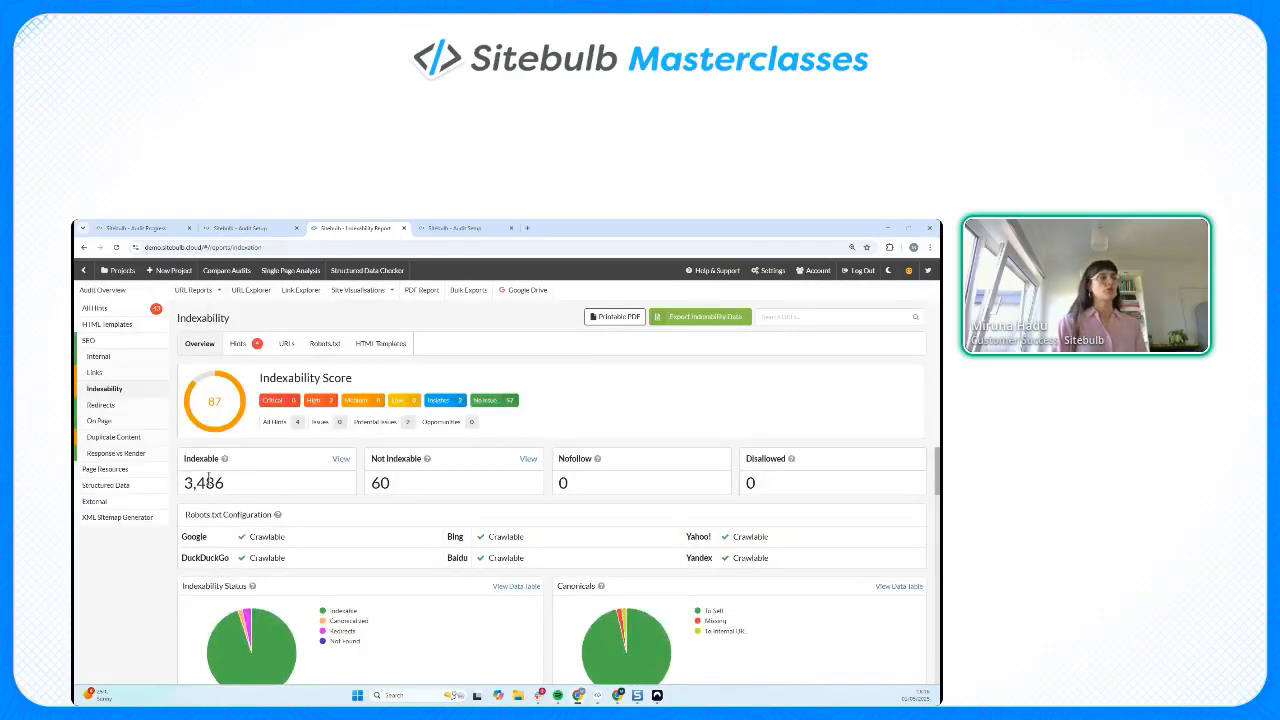
left_click_drag(197, 484, 279, 489)
left_click_drag(392, 485, 356, 480)
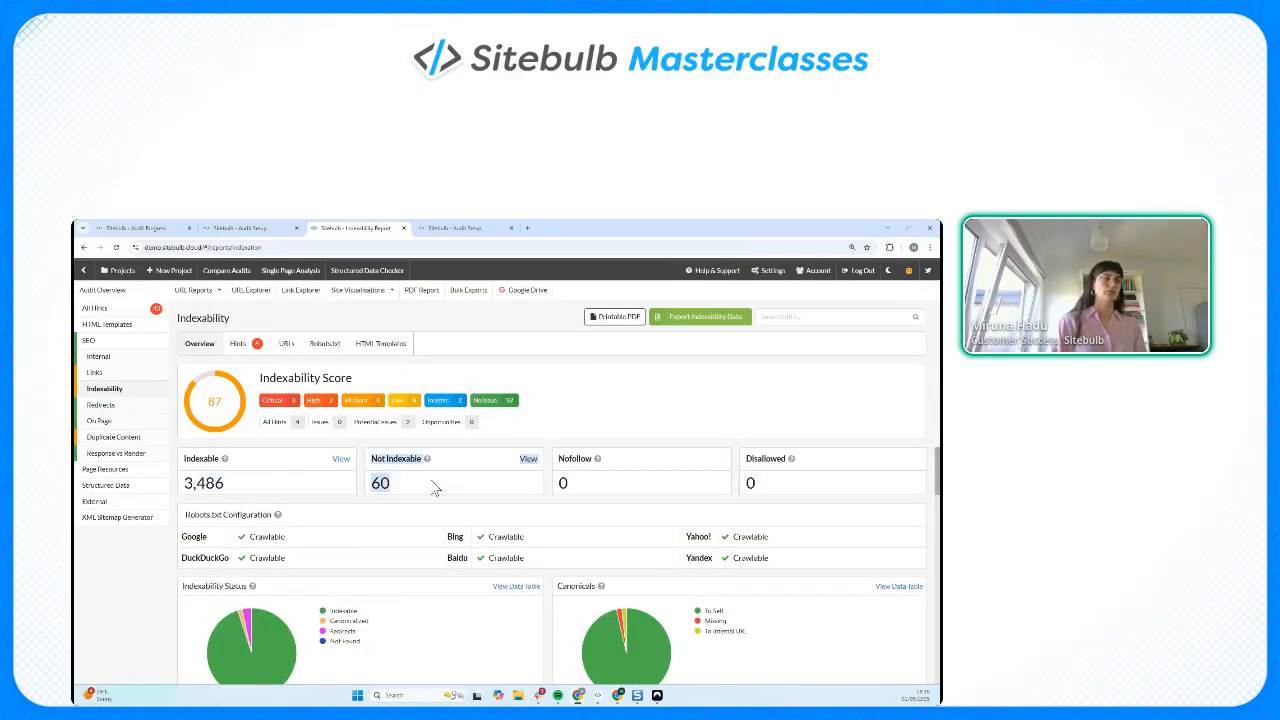
left_click(291, 490)
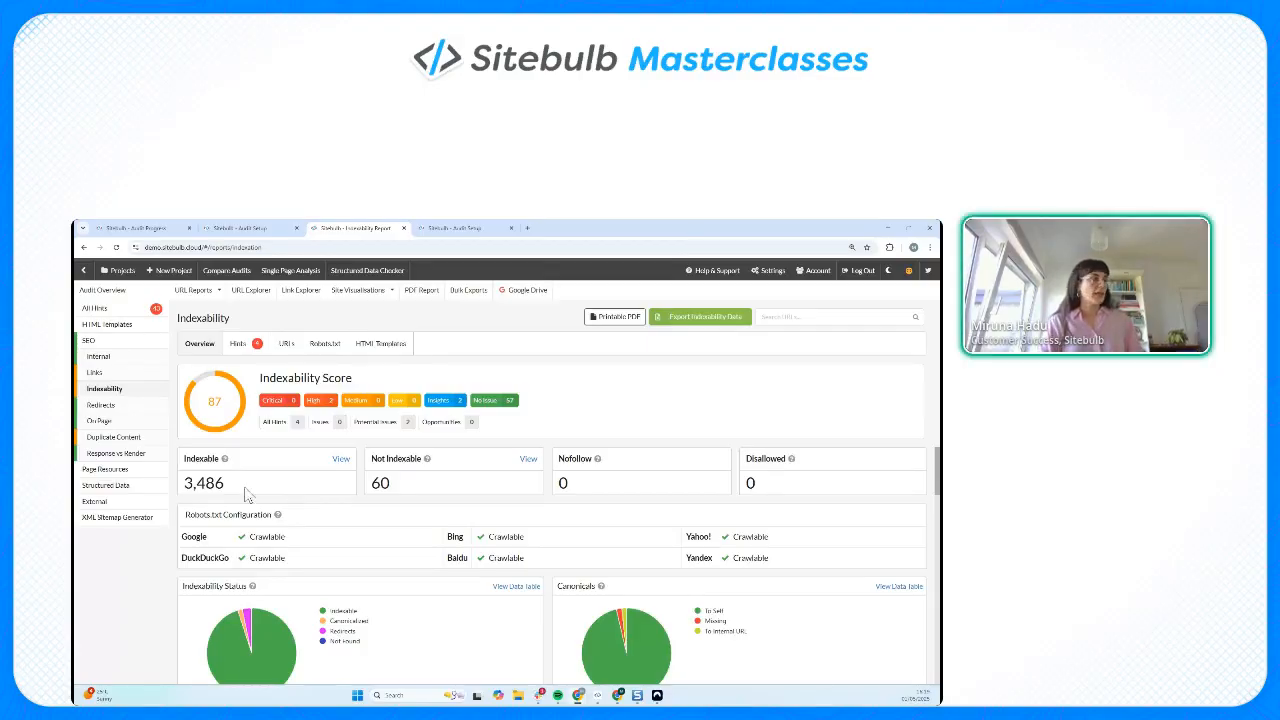
left_click(120, 502)
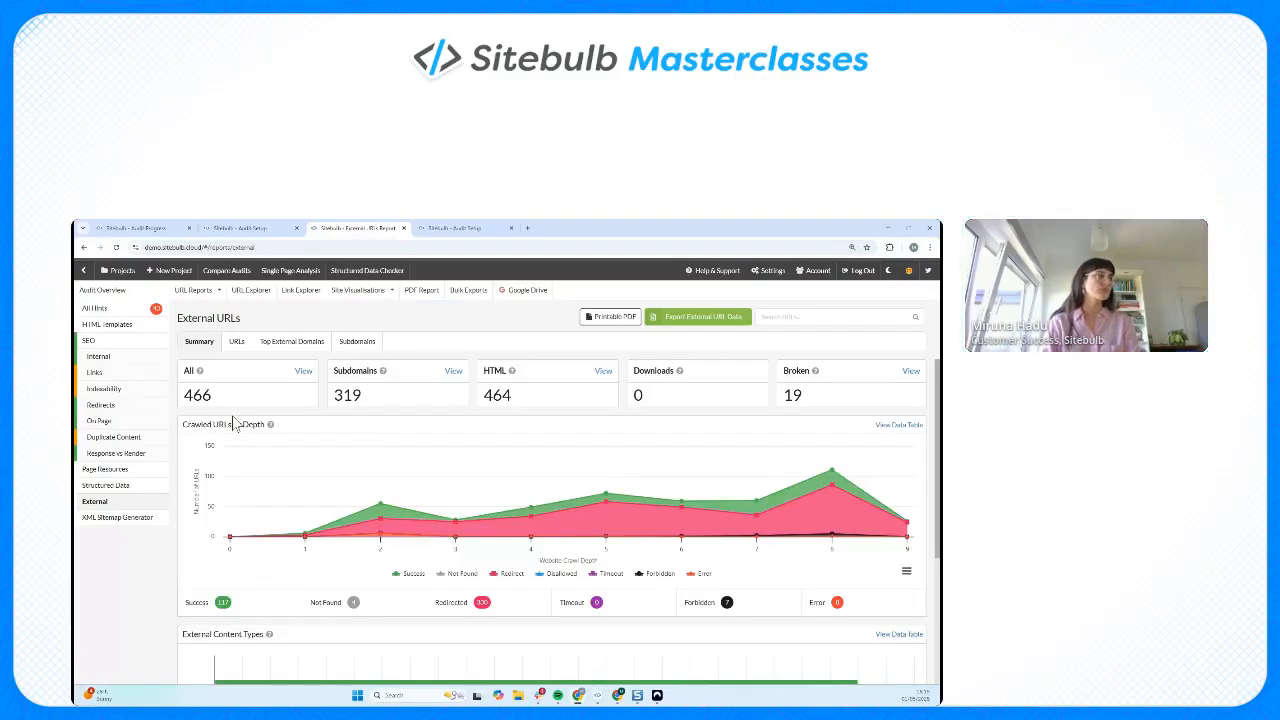
- Open the overview of the Internal URLs report and view the list of internal HTML URLs
left_click(108, 357)
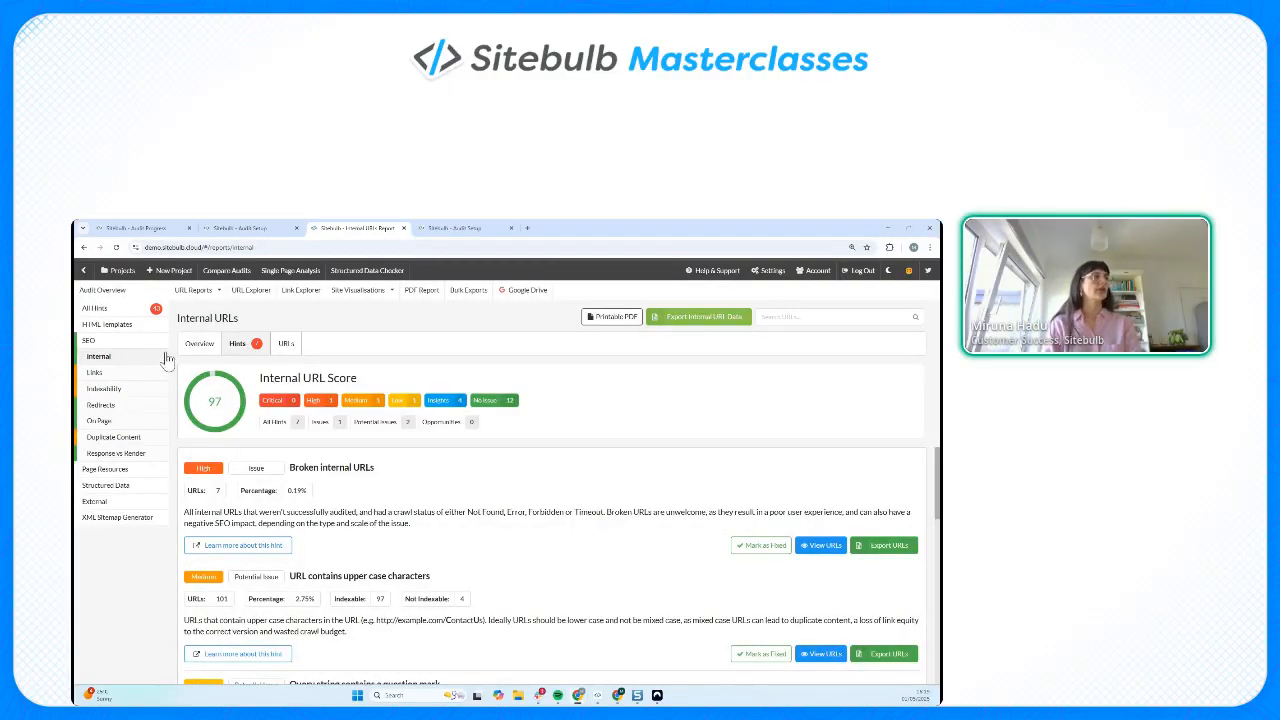
left_click(199, 350)
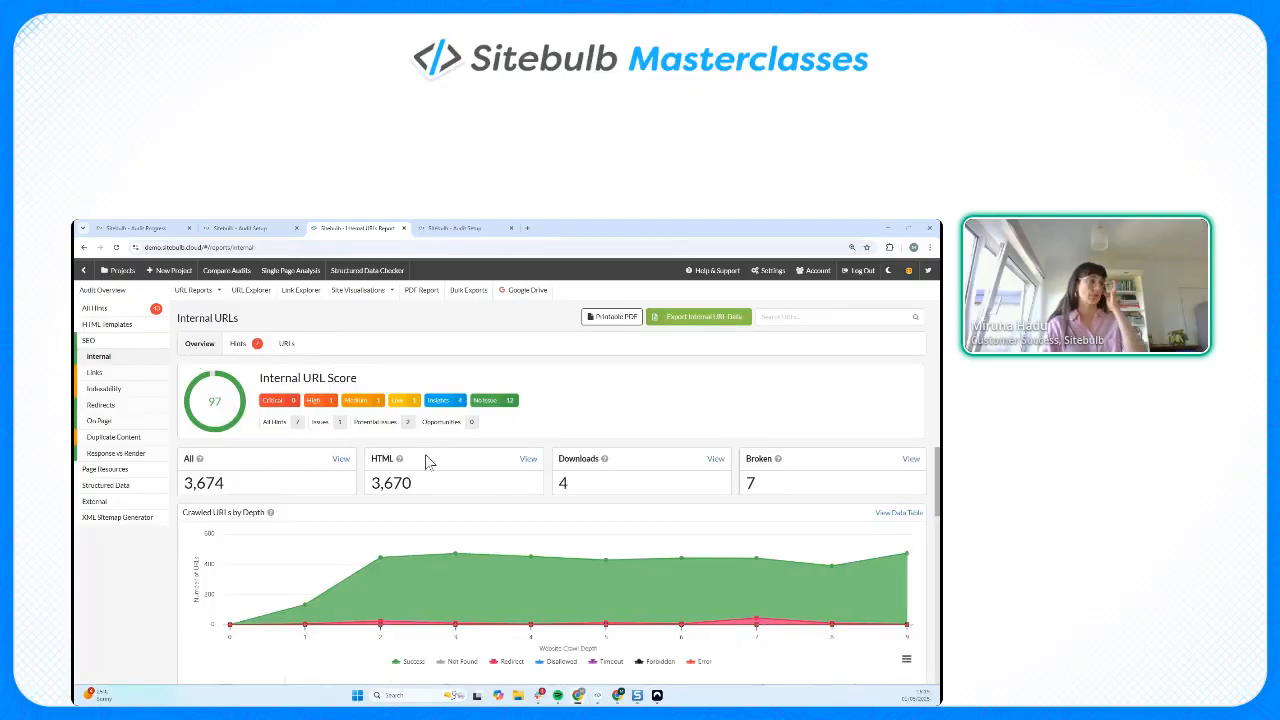
left_click(528, 459)
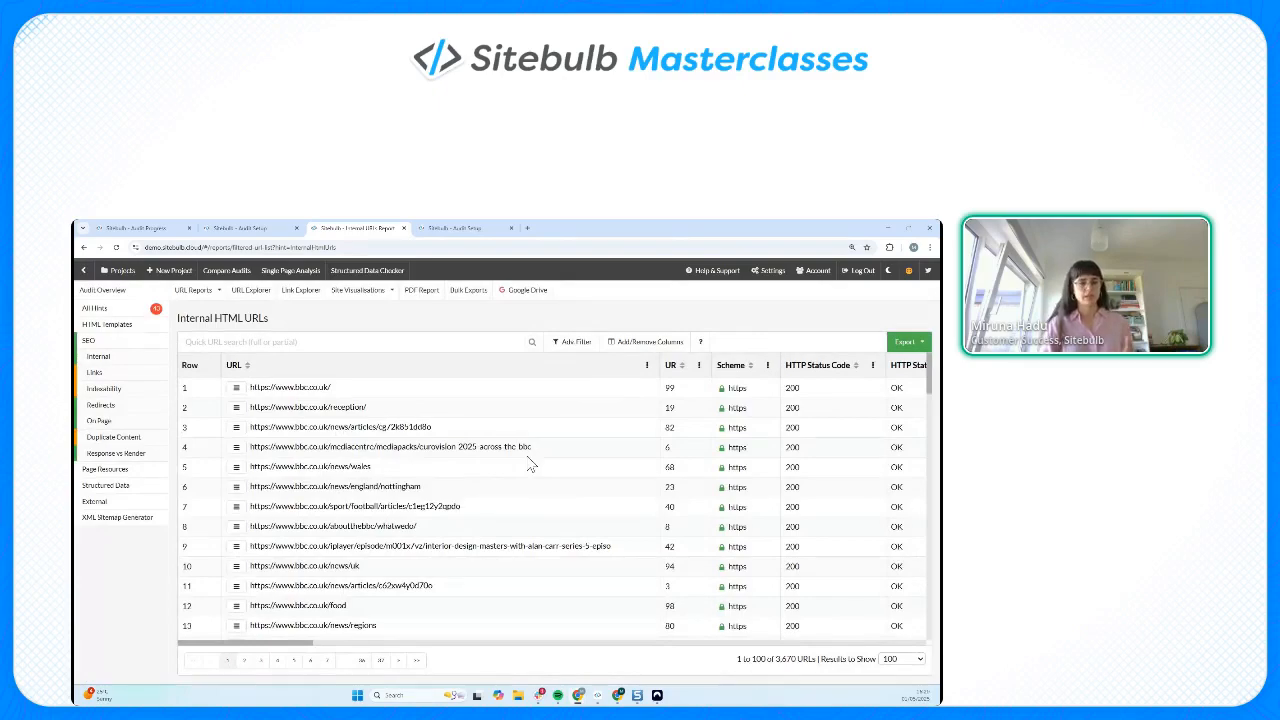
scroll(530, 465, "down", 3)
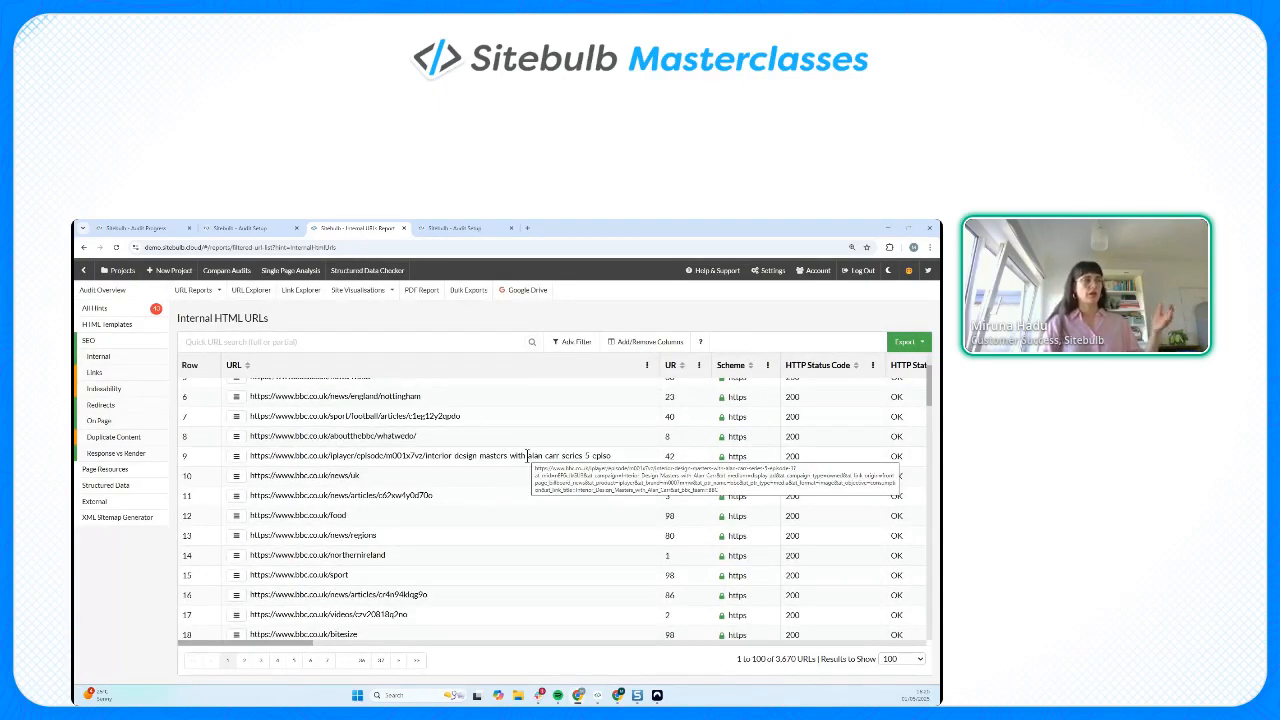
scroll(527, 457, "up", 3)
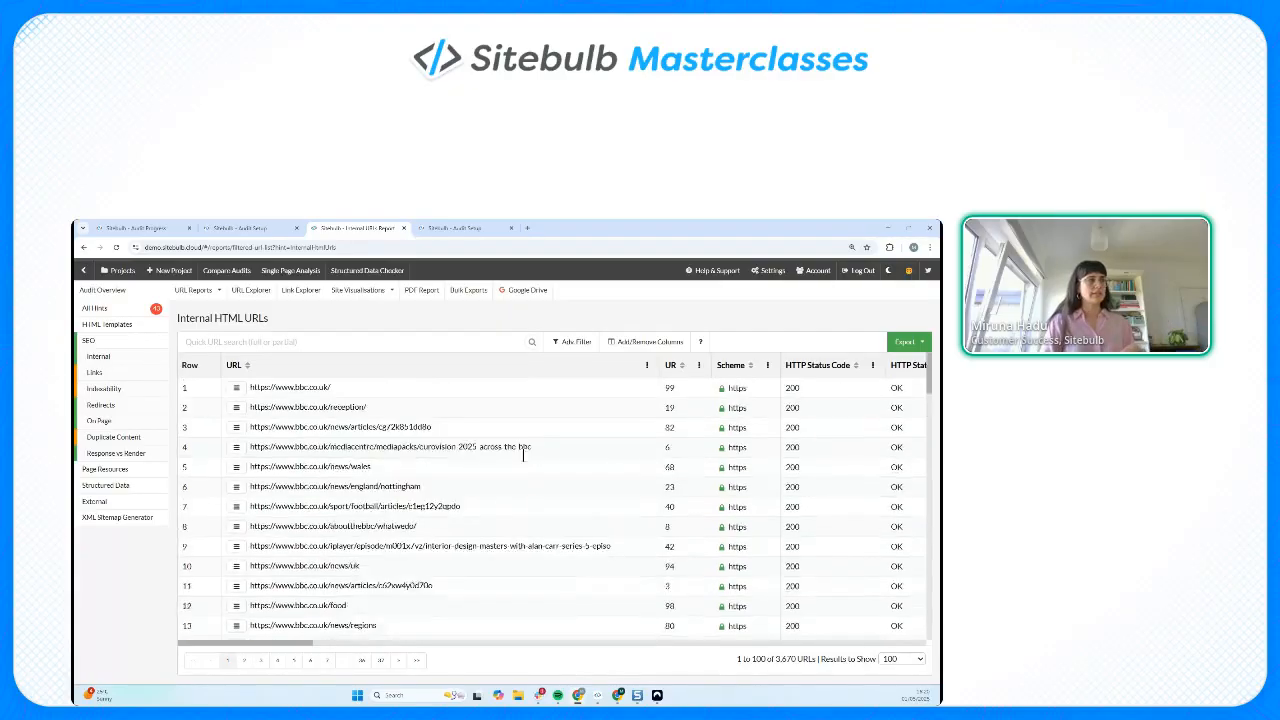
- Inspect the column chooser and the advanced filter options for the internal HTML URL list, closing each without changes
left_click(647, 343)
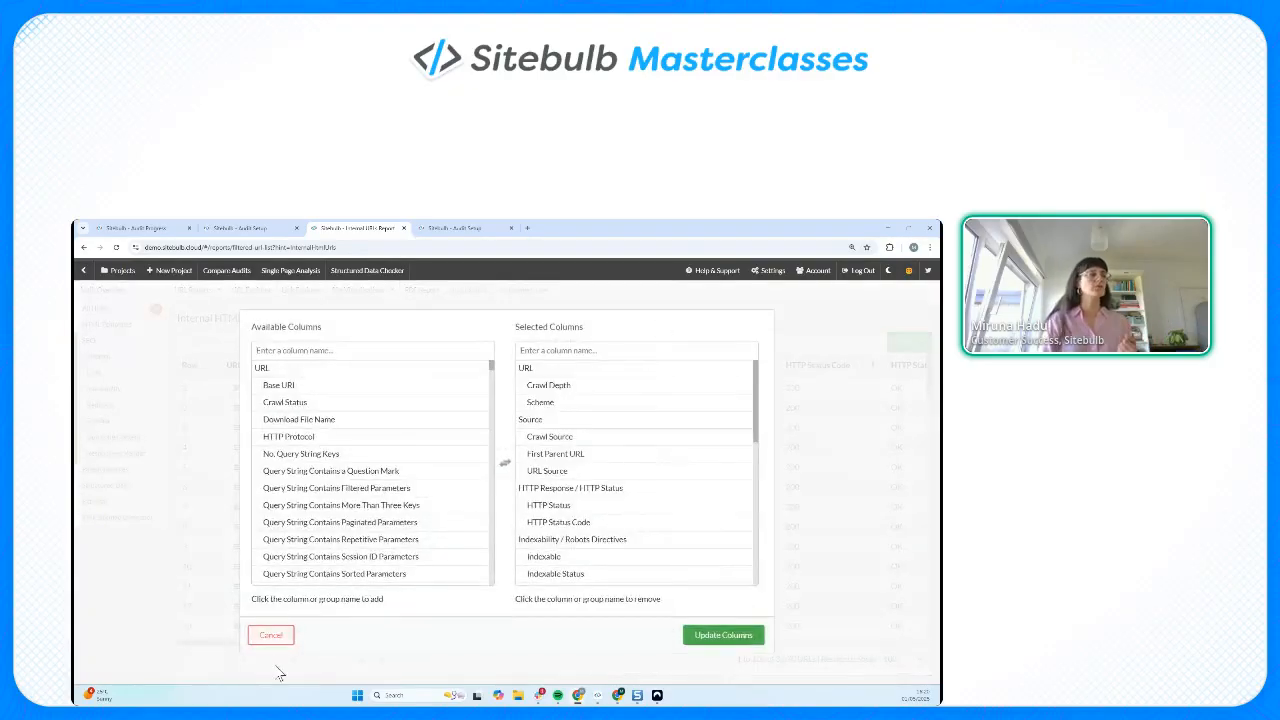
left_click(272, 636)
left_click(577, 344)
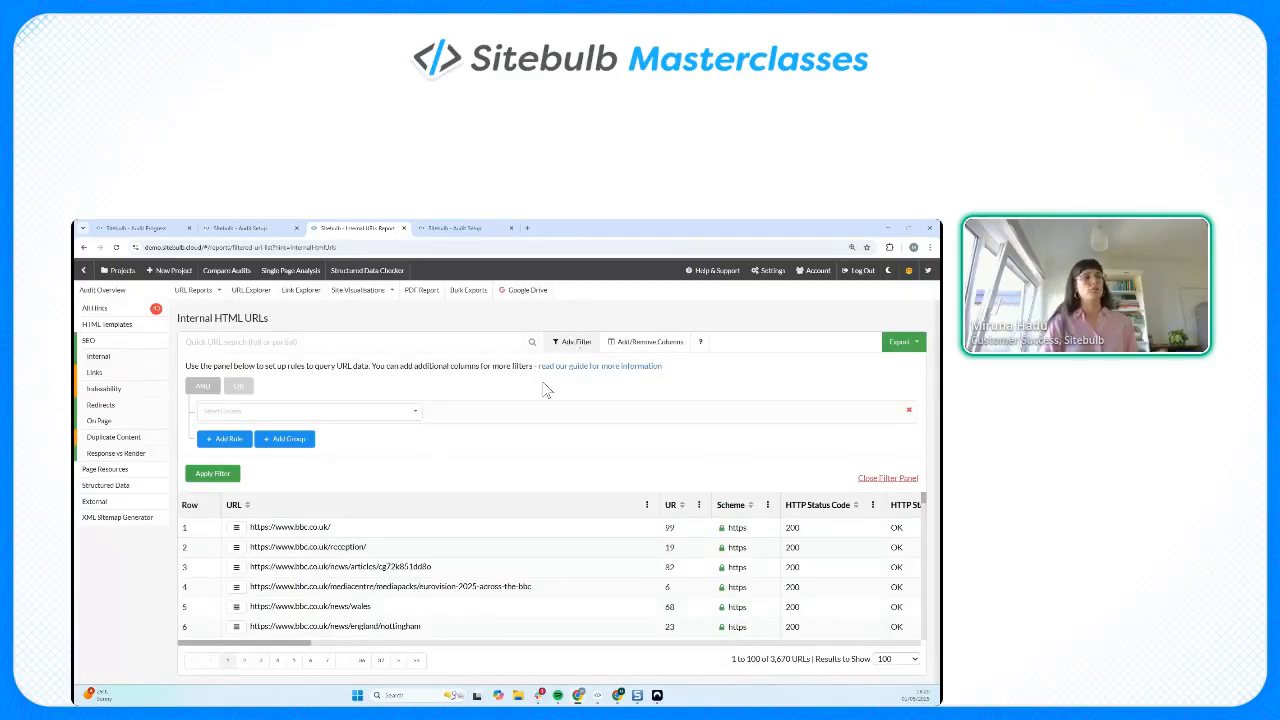
left_click(888, 478)
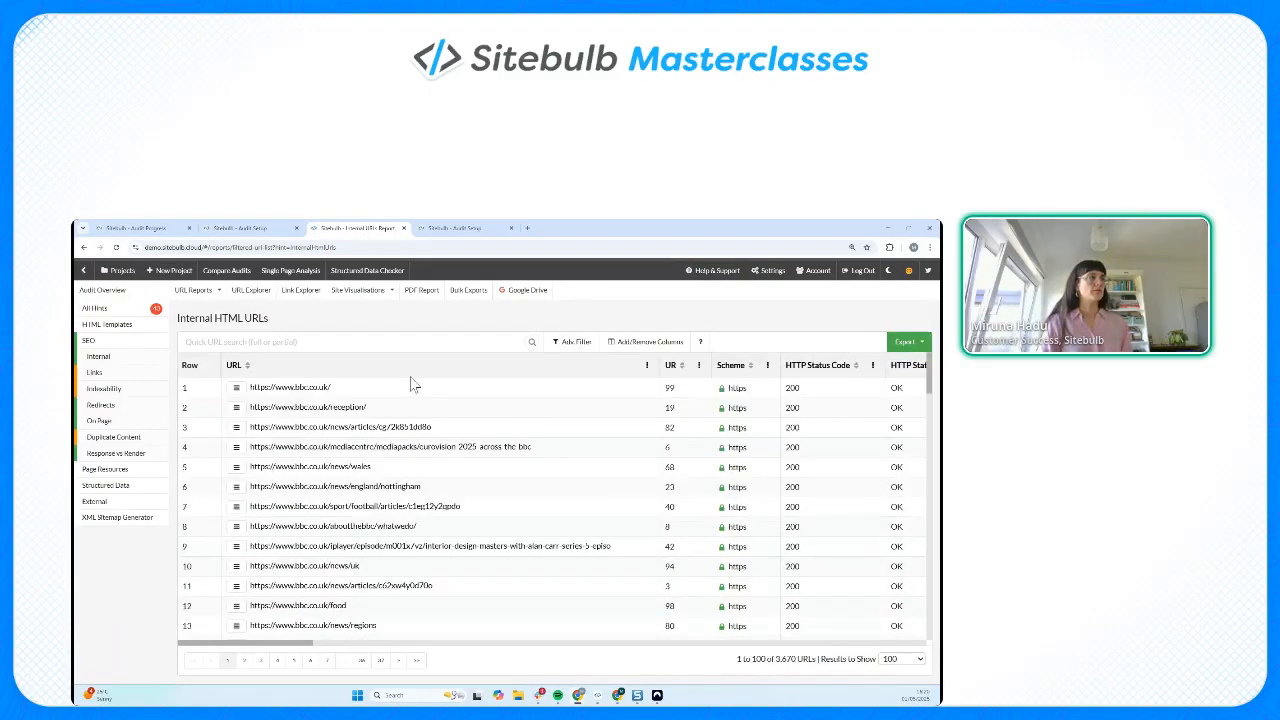
- Open the URL Explorer and look through its crawled URLs and category filters
left_click(251, 290)
left_click(238, 318)
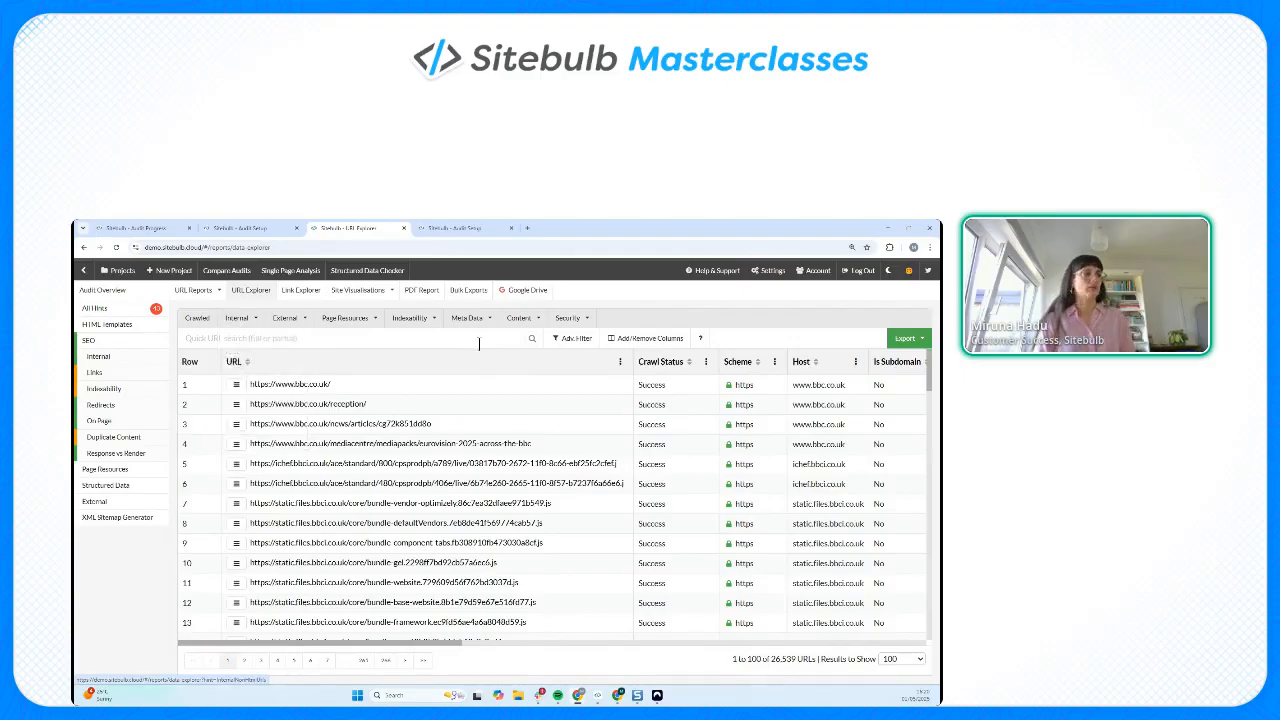
mouse_move(420, 320)
mouse_move(433, 360)
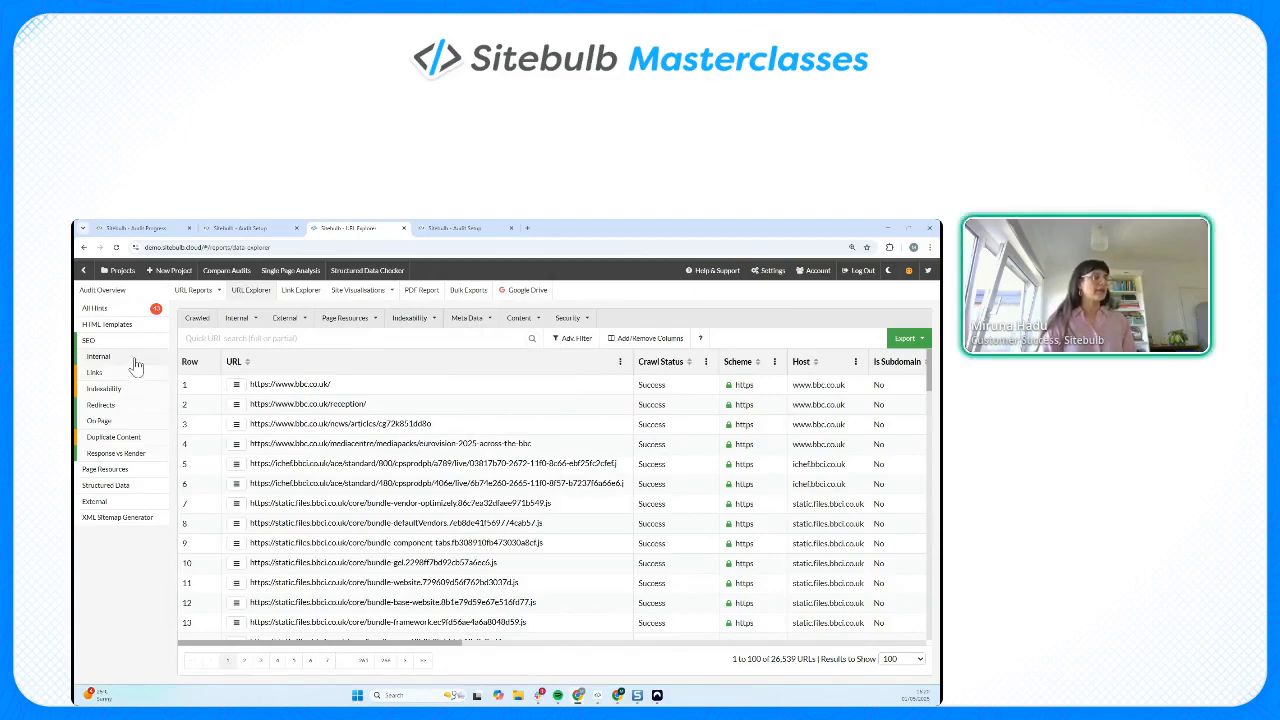
scroll(490, 497, "down", 1)
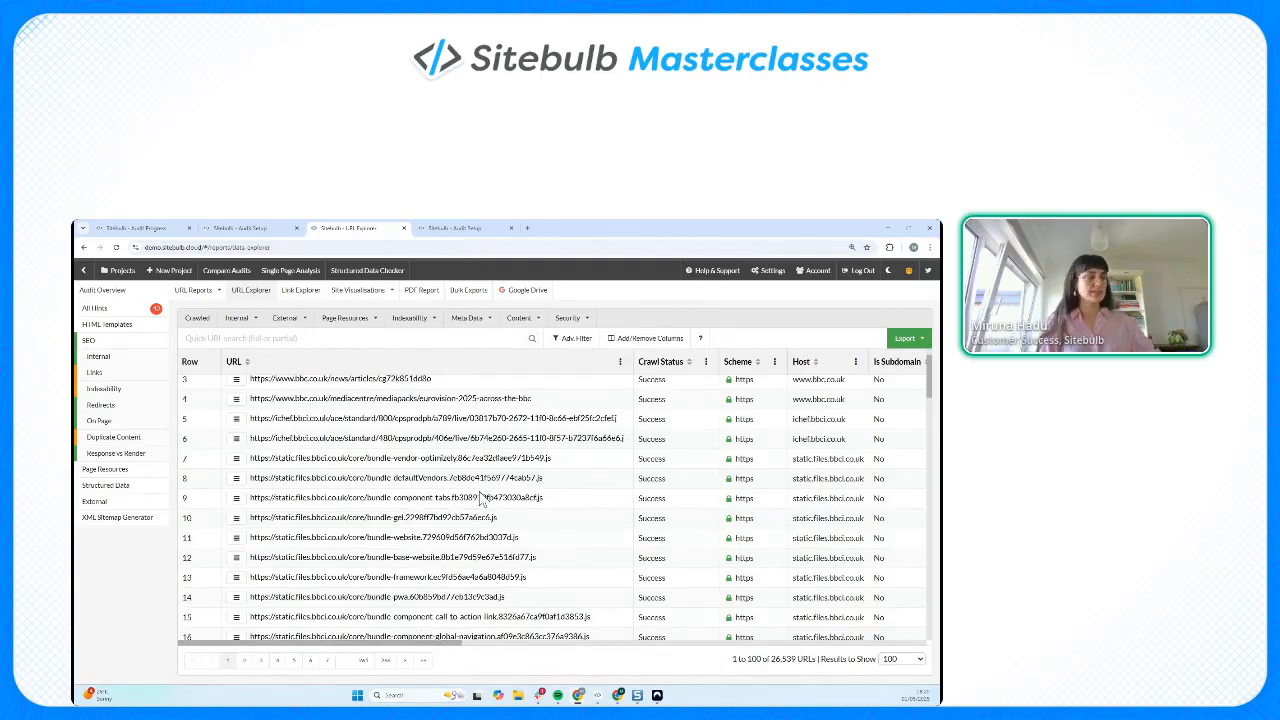
- Open the hints of the Internal URLs report and look through the triggered ones
left_click(127, 370)
left_click(110, 357)
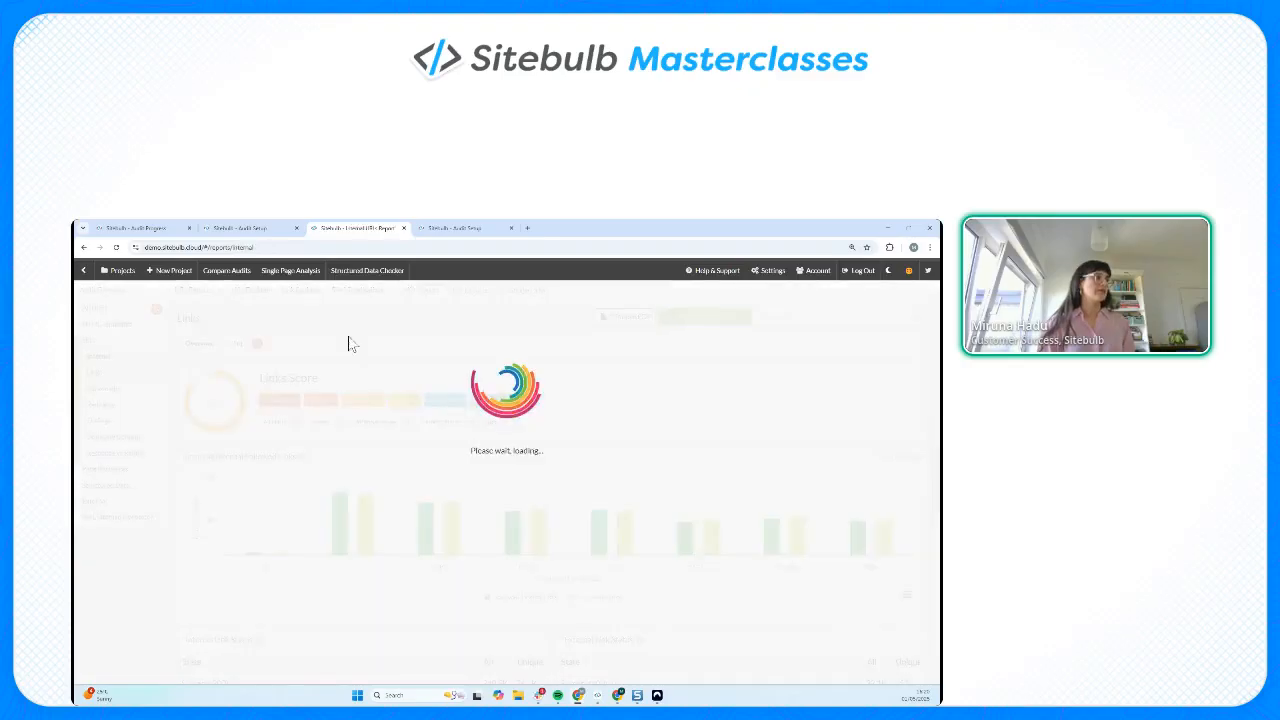
left_click(237, 343)
scroll(500, 560, "down", 3)
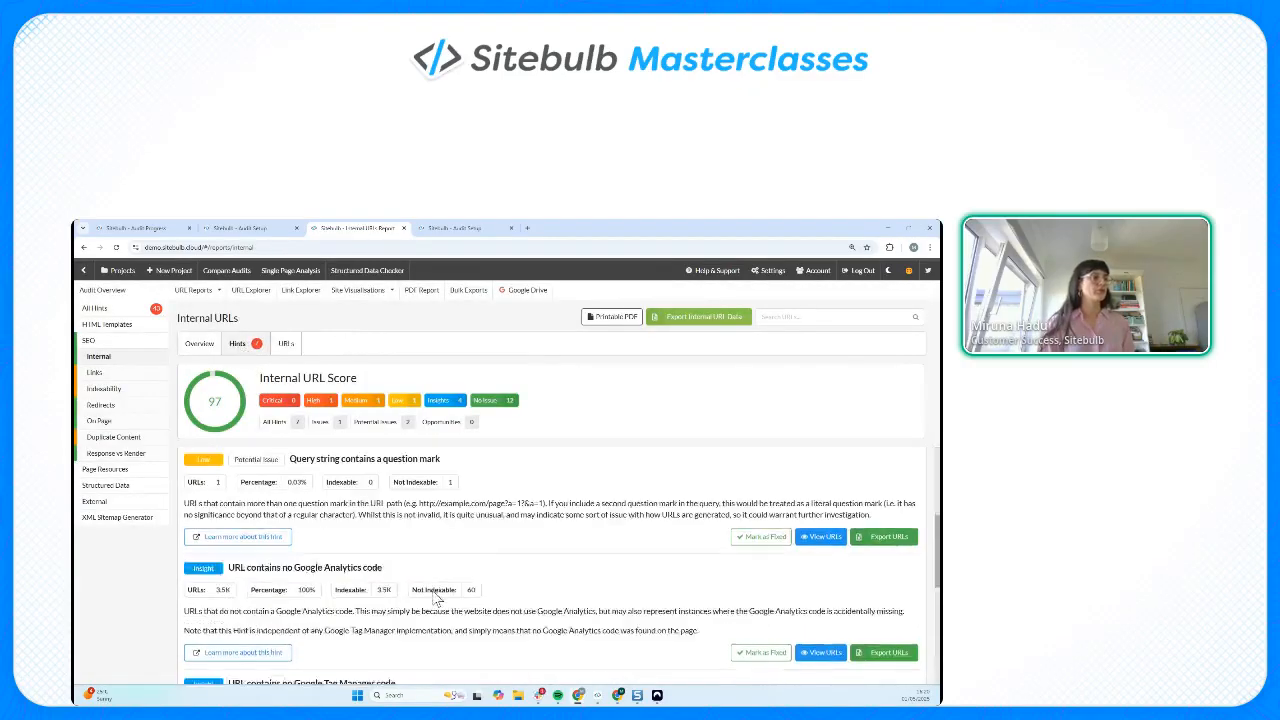
scroll(500, 560, "down", 1)
scroll(495, 545, "up", 2)
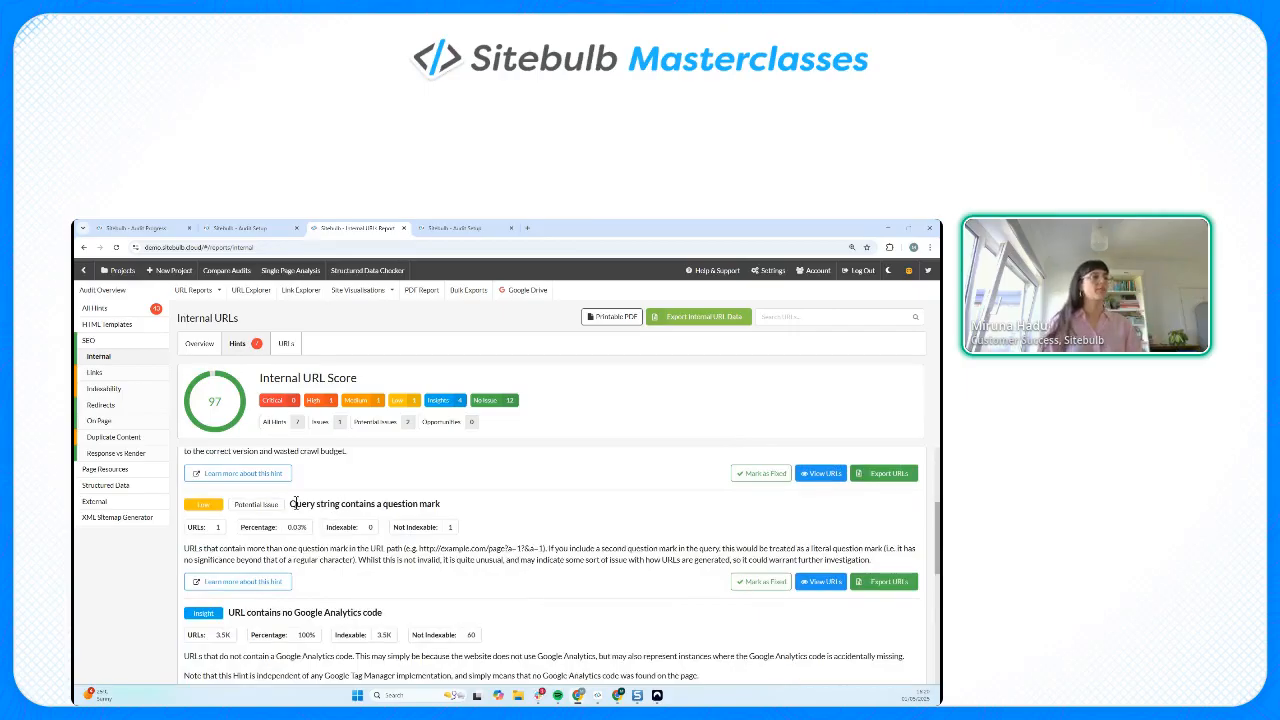
- Examine the query string hints and list the URLs whose query string contains paginated parameters
left_click_drag(291, 503, 497, 502)
left_click(557, 531)
scroll(597, 532, "down", 4)
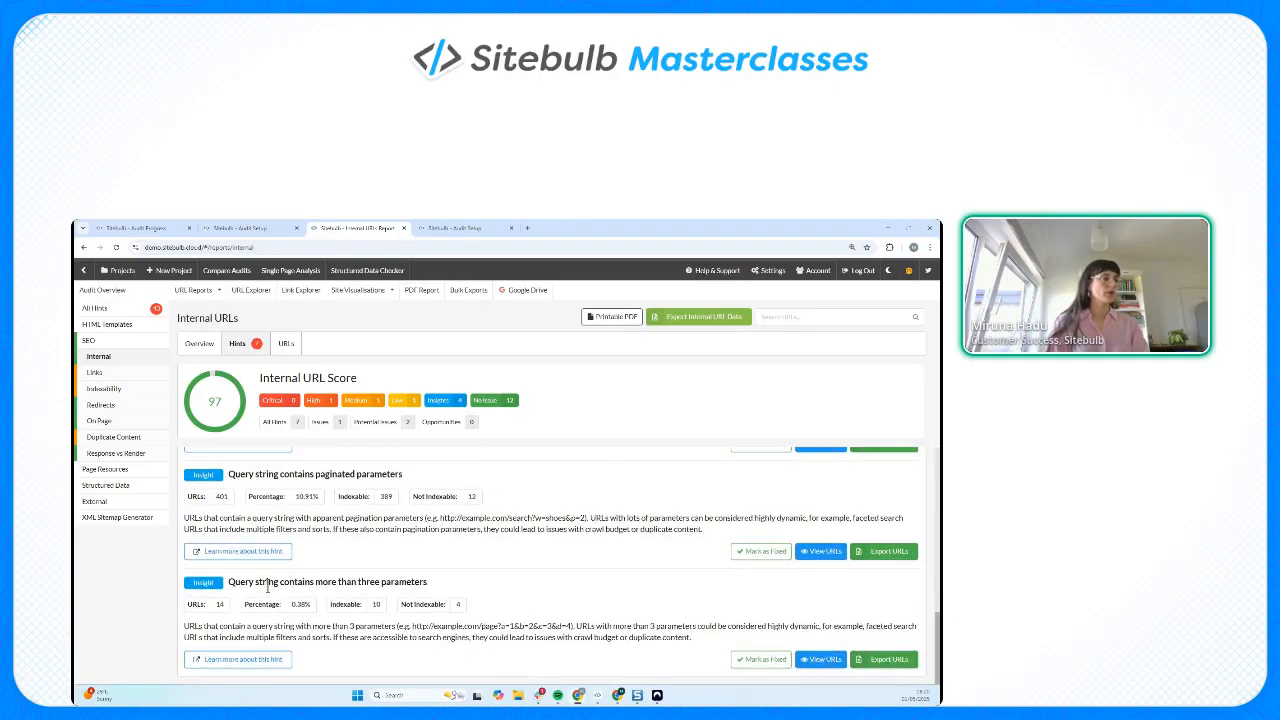
left_click_drag(262, 581, 398, 583)
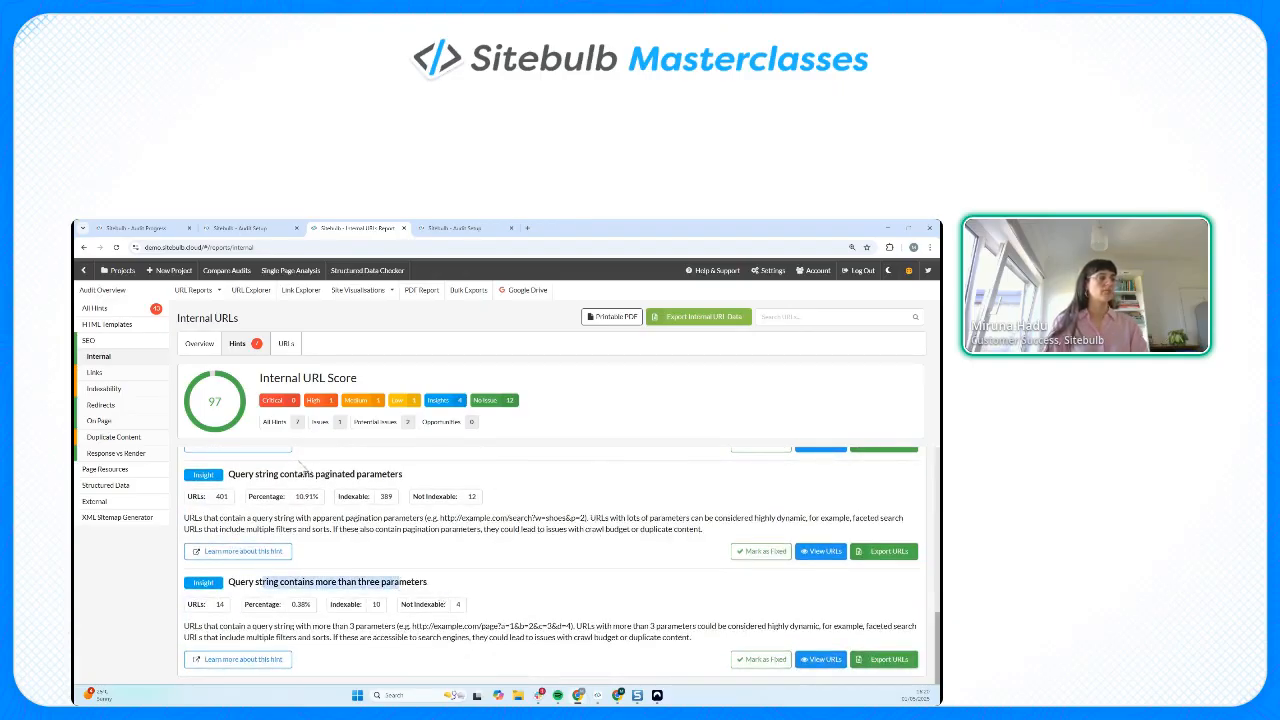
left_click(309, 478)
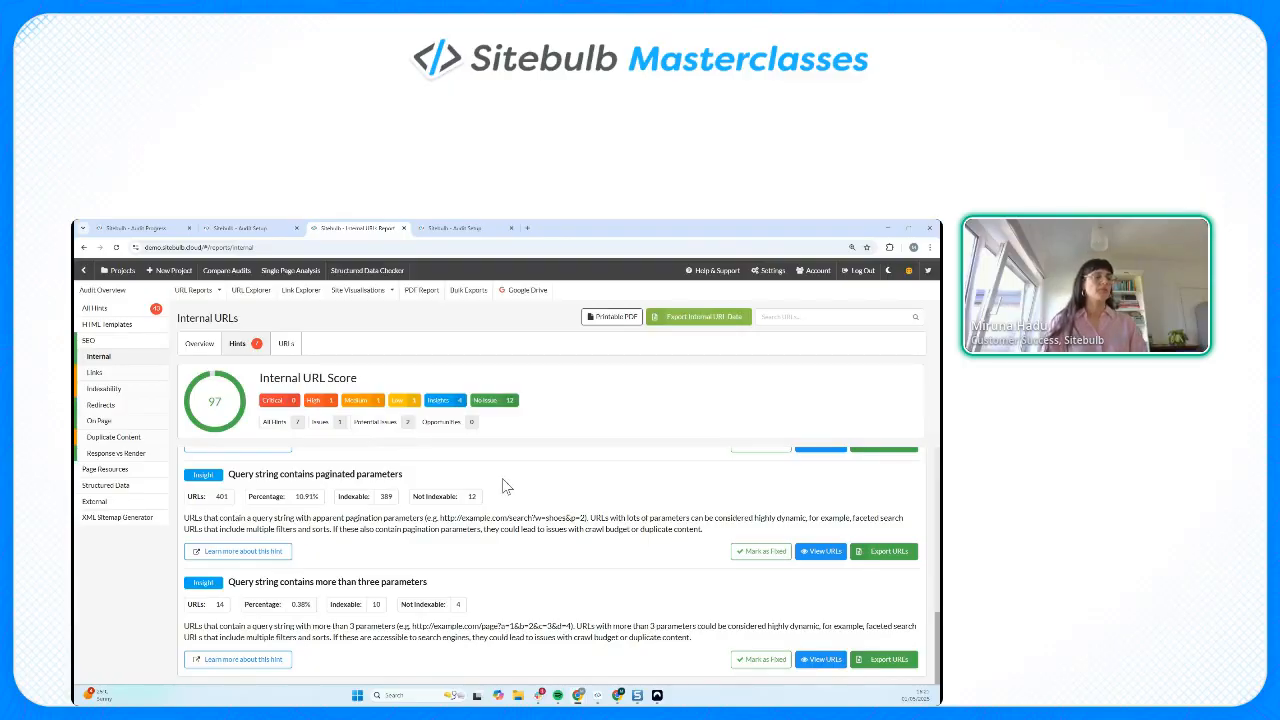
left_click(826, 551)
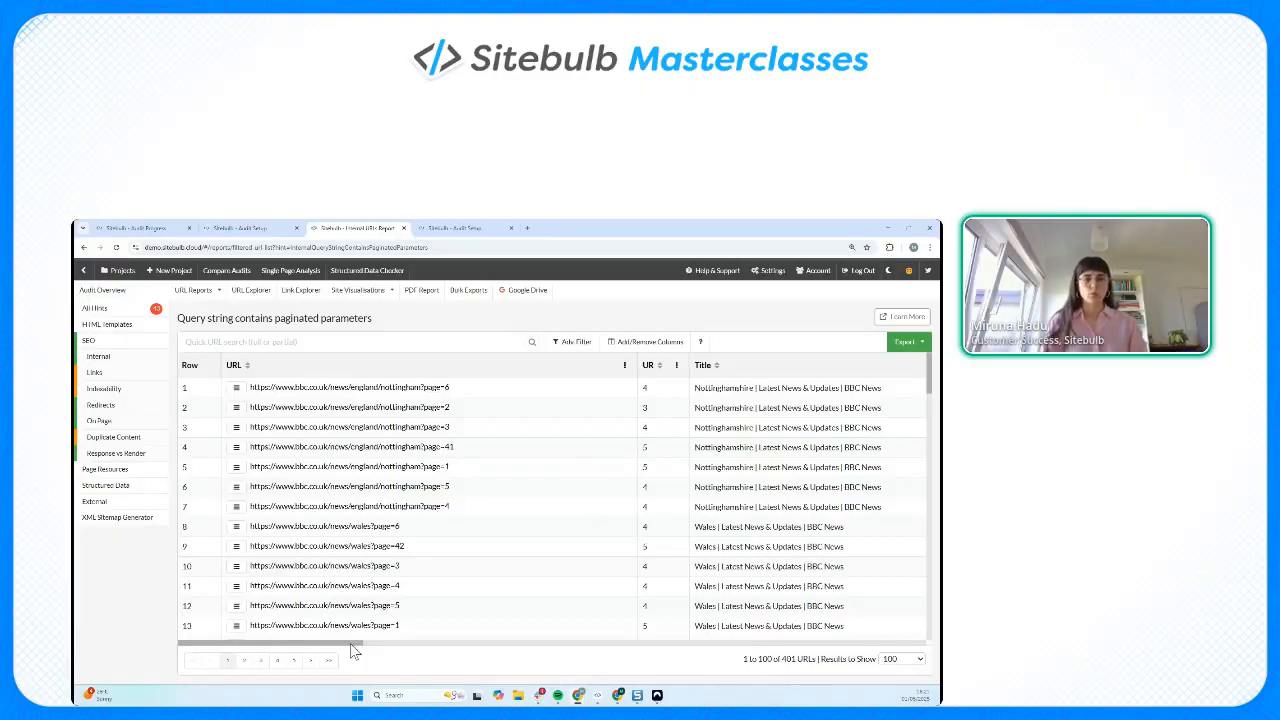
mouse_move(350, 651)
left_mouse_down()
mouse_move(762, 650)
mouse_move(330, 655)
left_mouse_up()
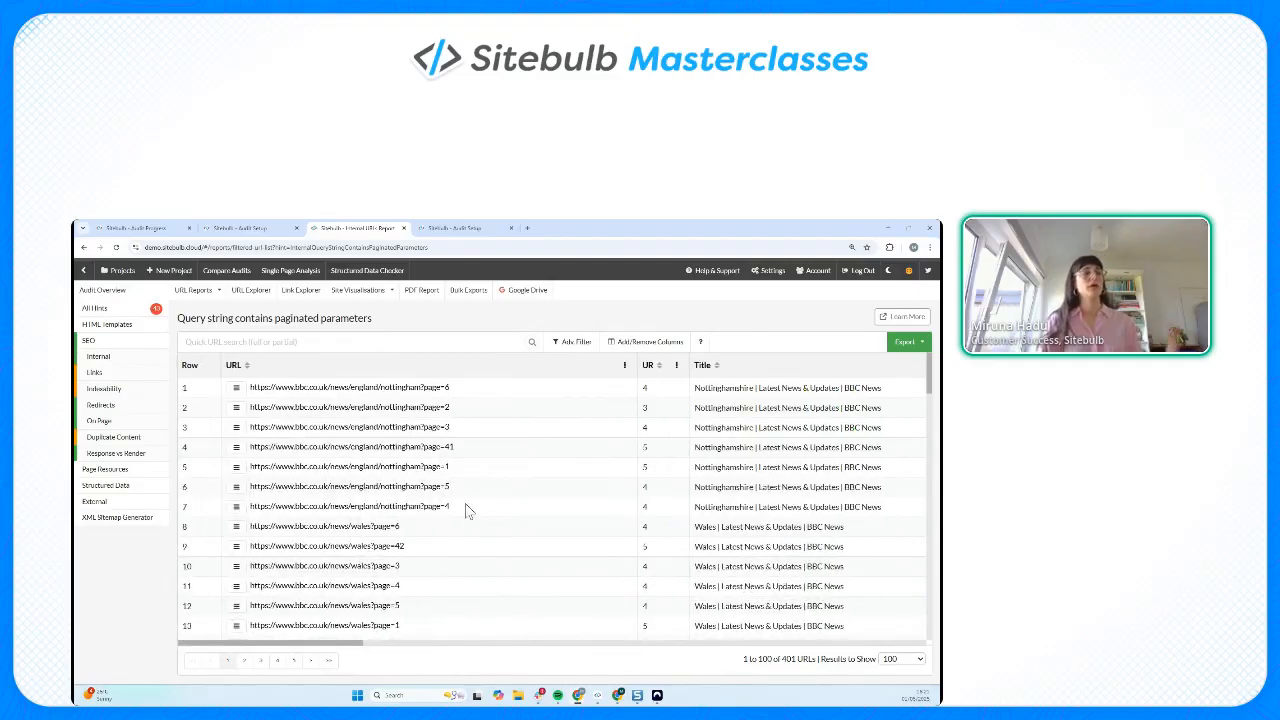
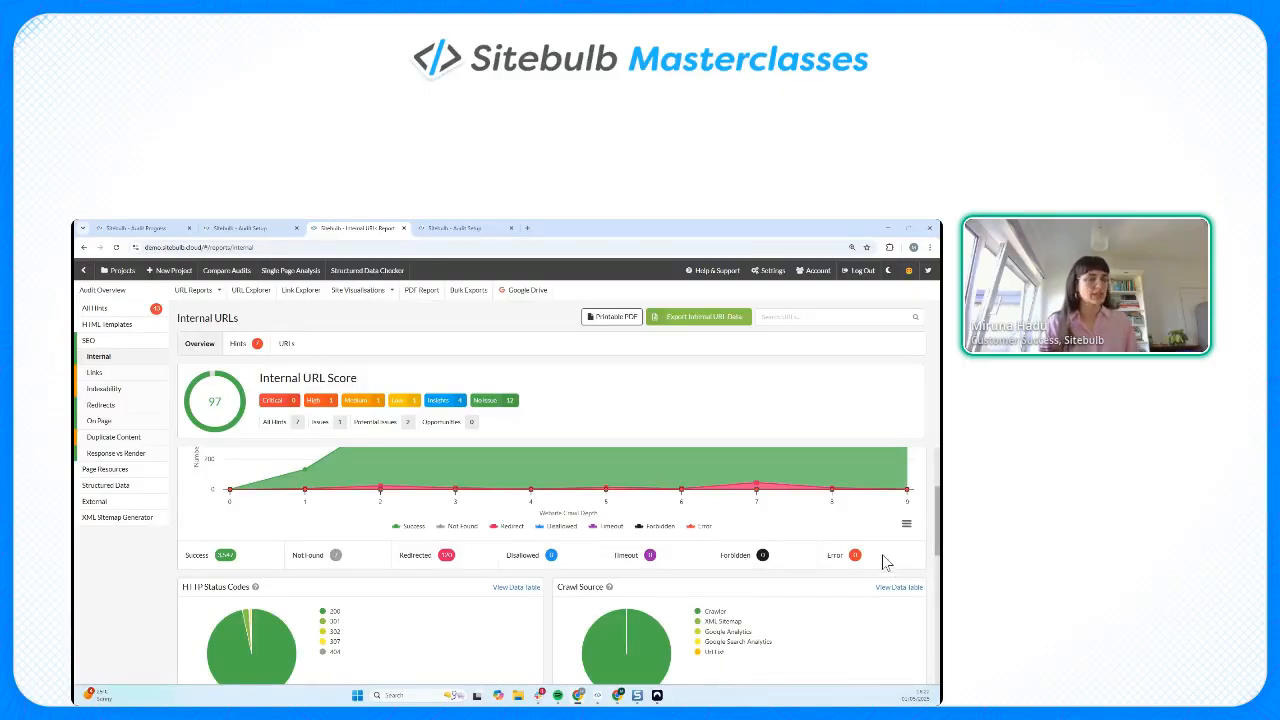
scroll(880, 552, "up", 2)
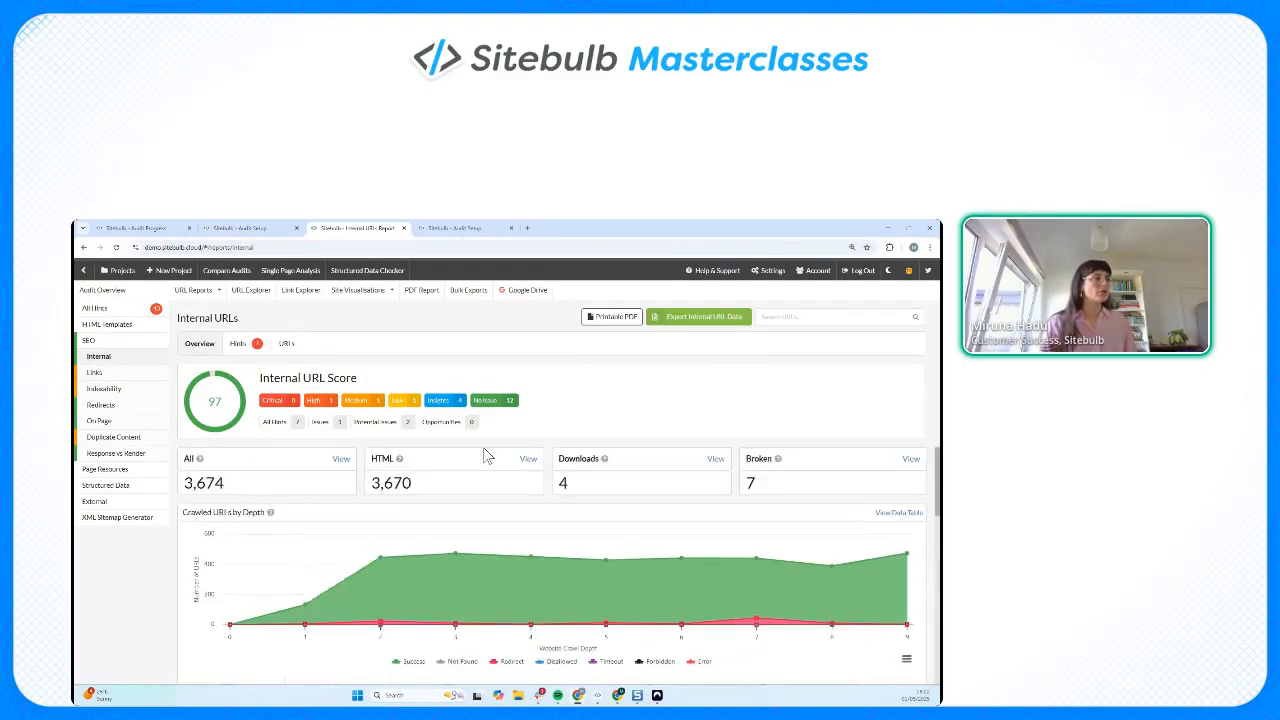
left_click(533, 455)
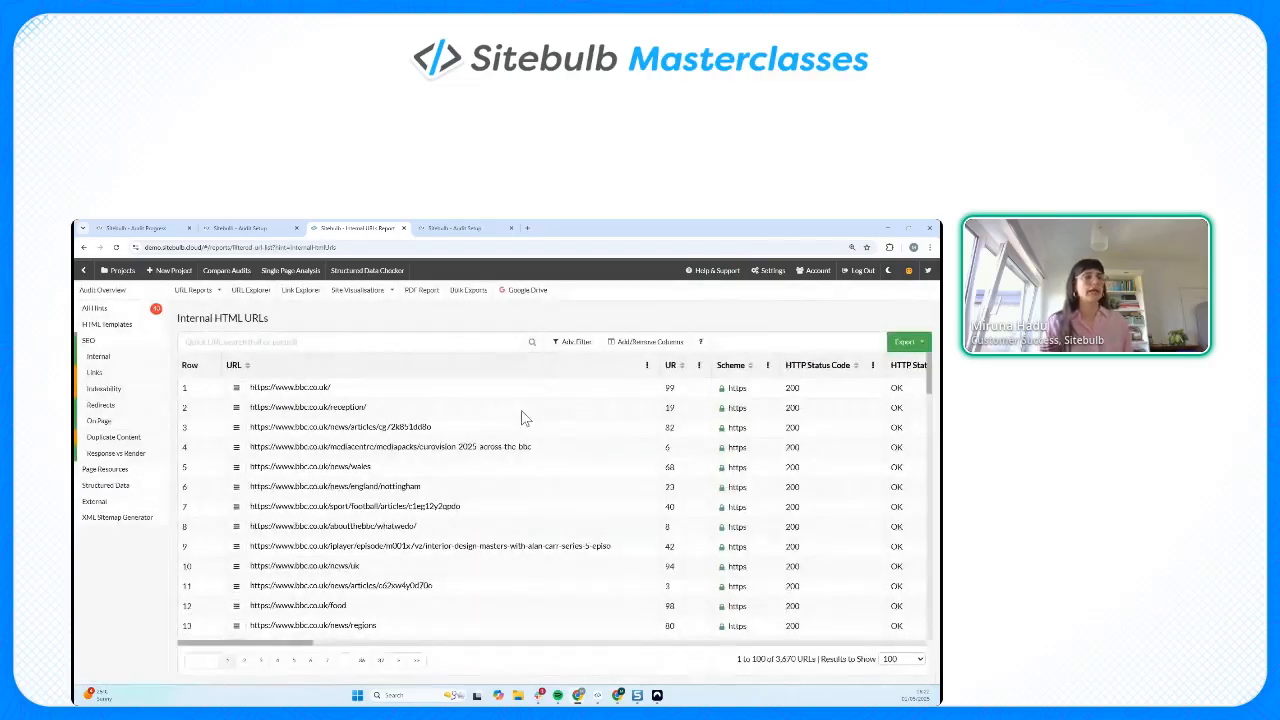
left_click(238, 469)
mouse_move(280, 476)
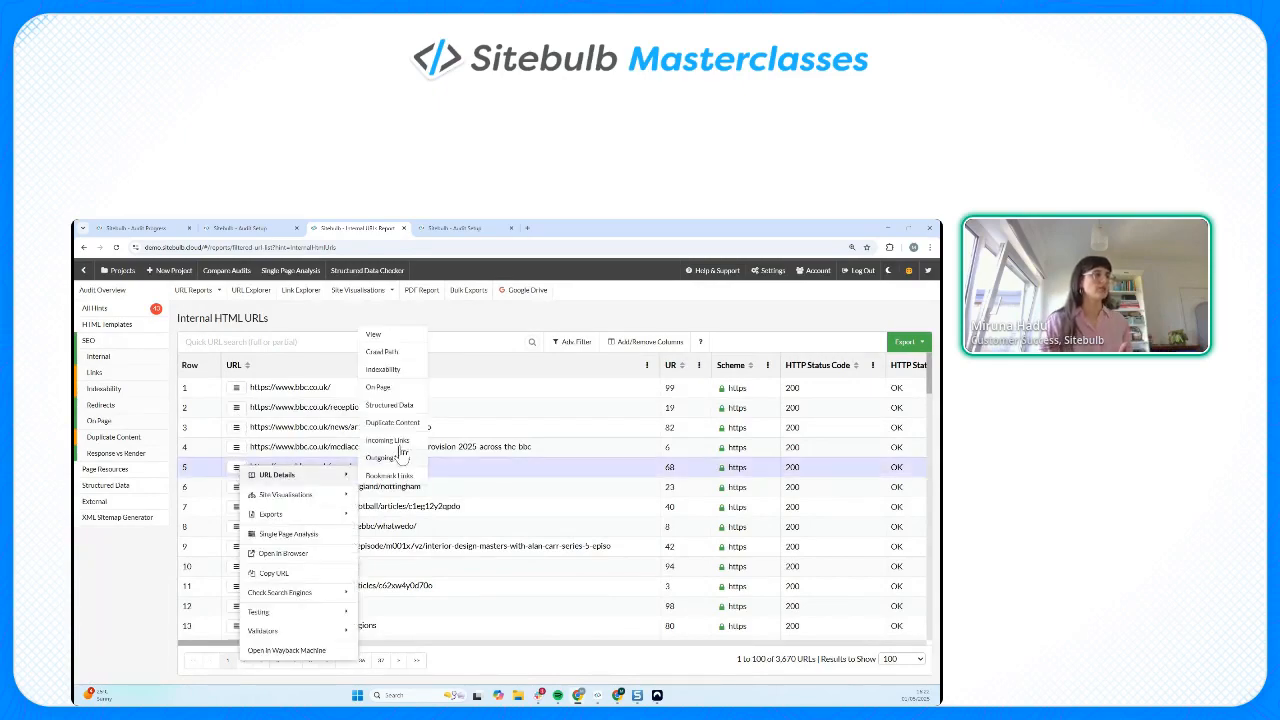
left_click(392, 335)
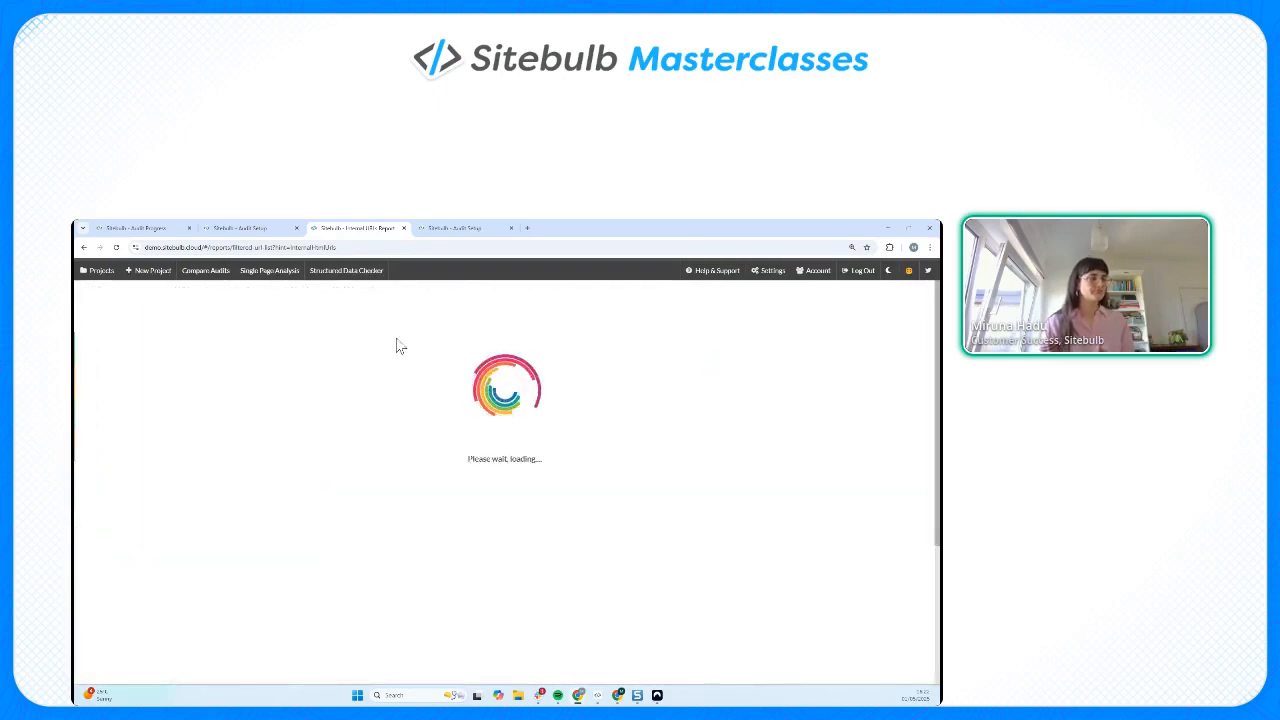
left_click(115, 382)
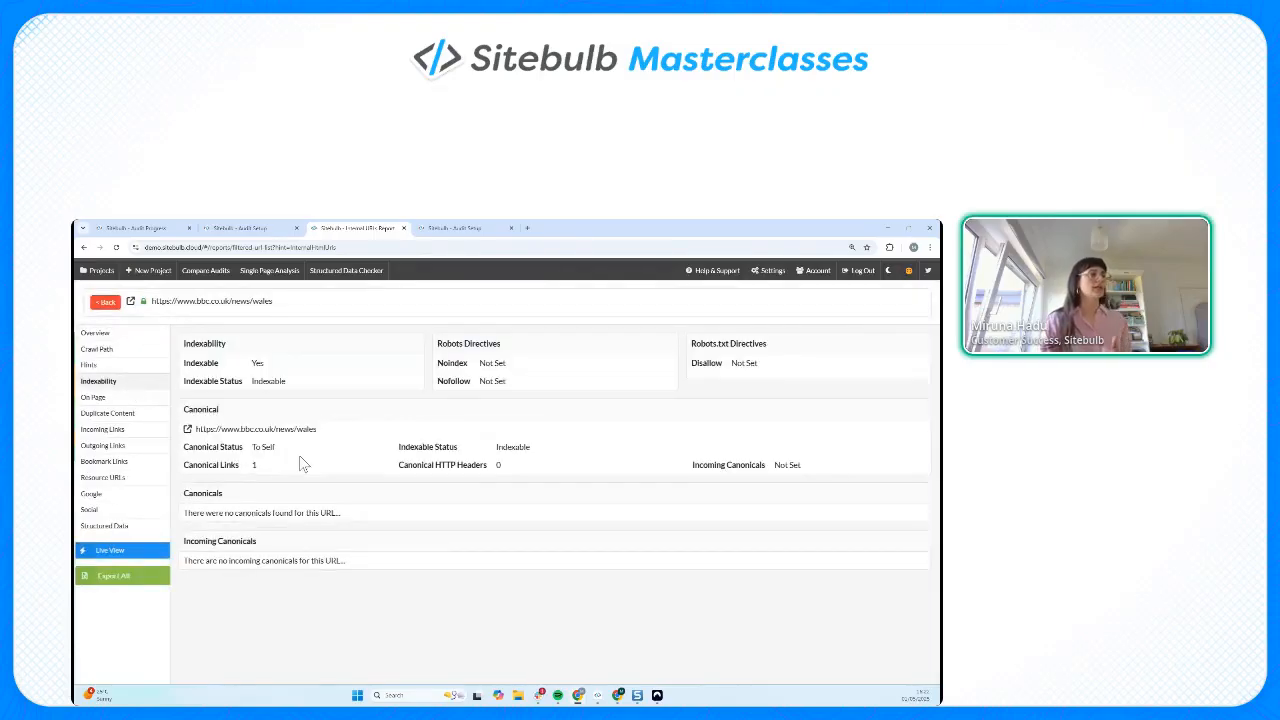
left_click(94, 398)
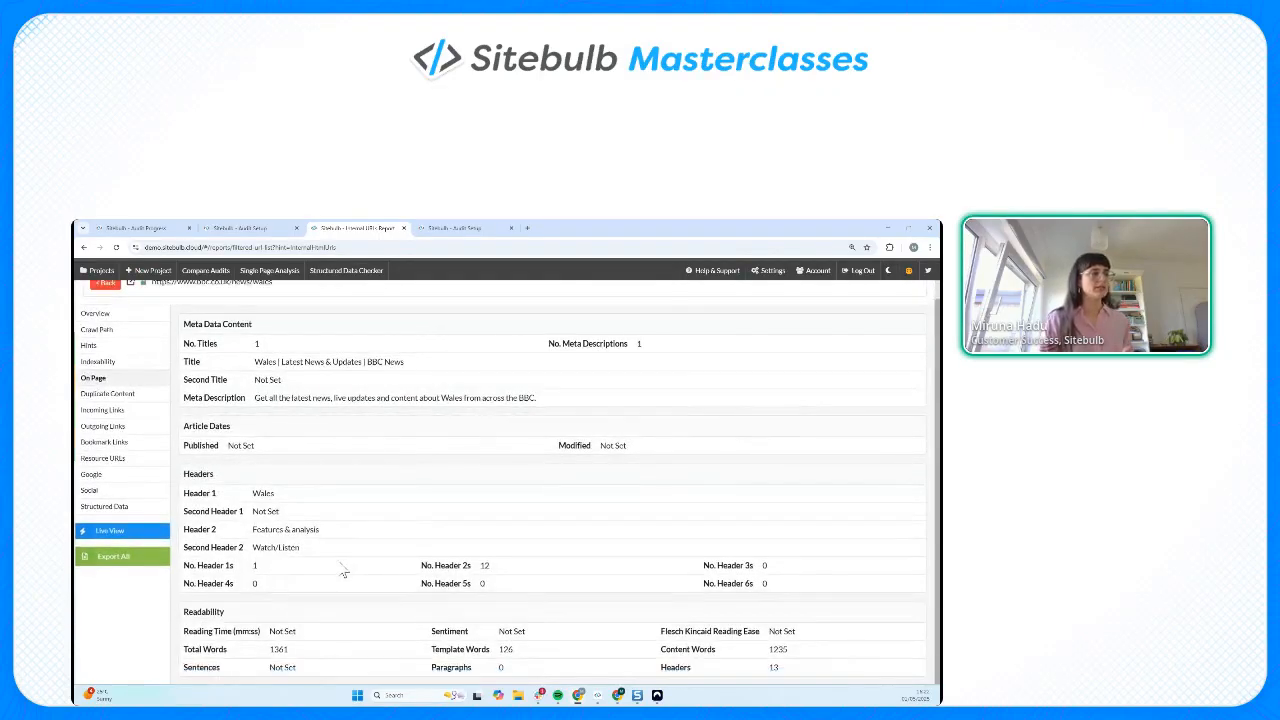
scroll(343, 571, "up", 1)
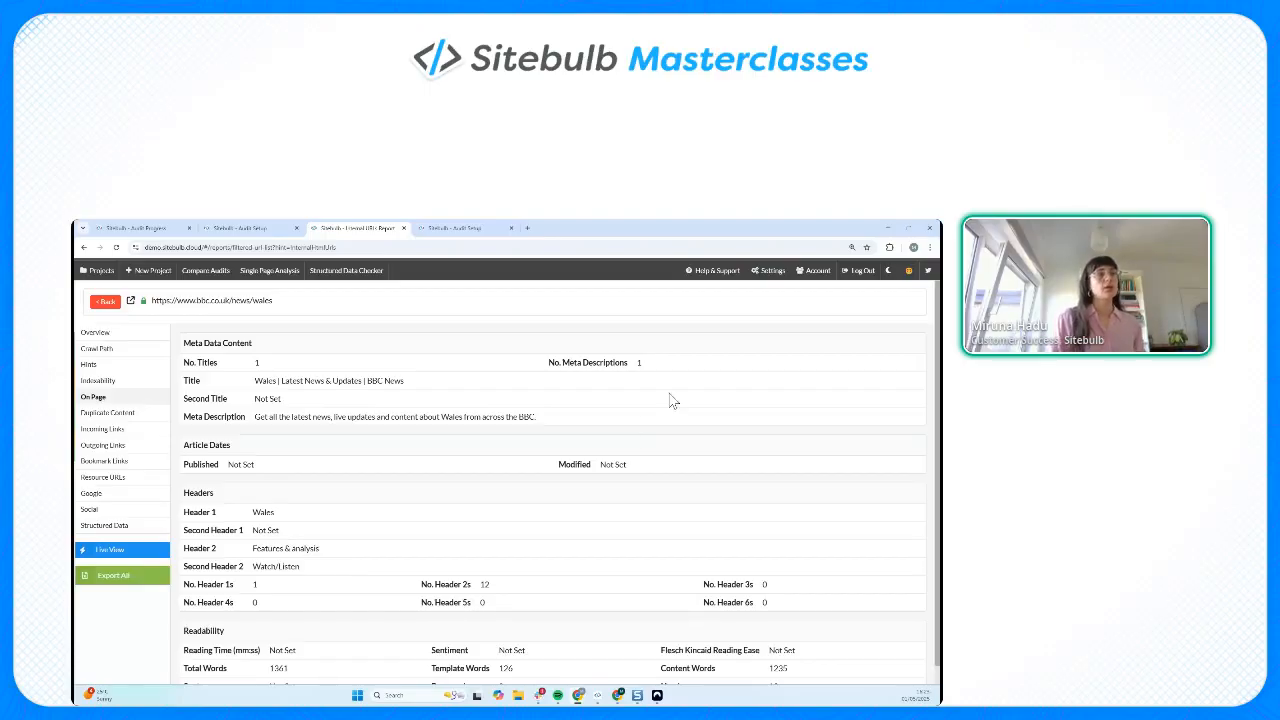
- Search the help articles for "spa", close the help and return to the Internal HTML URLs list
left_click(715, 278)
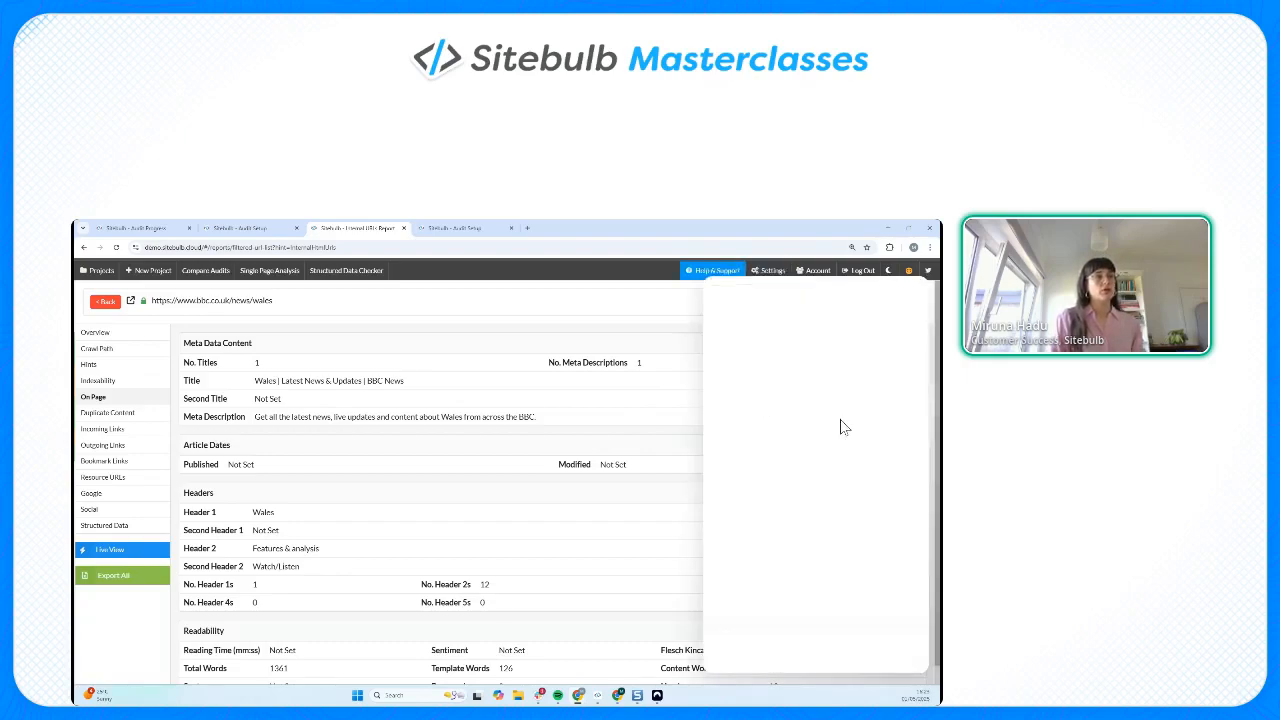
left_click(893, 655)
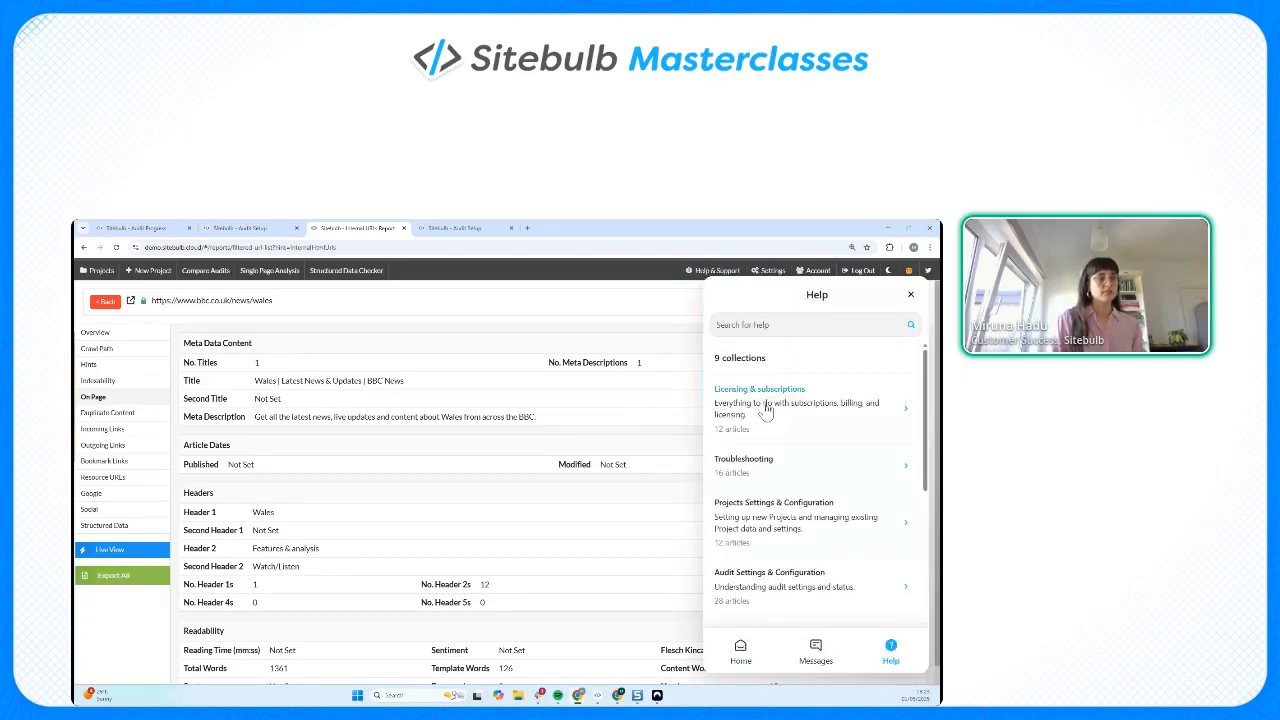
left_click(767, 328)
type("sce")
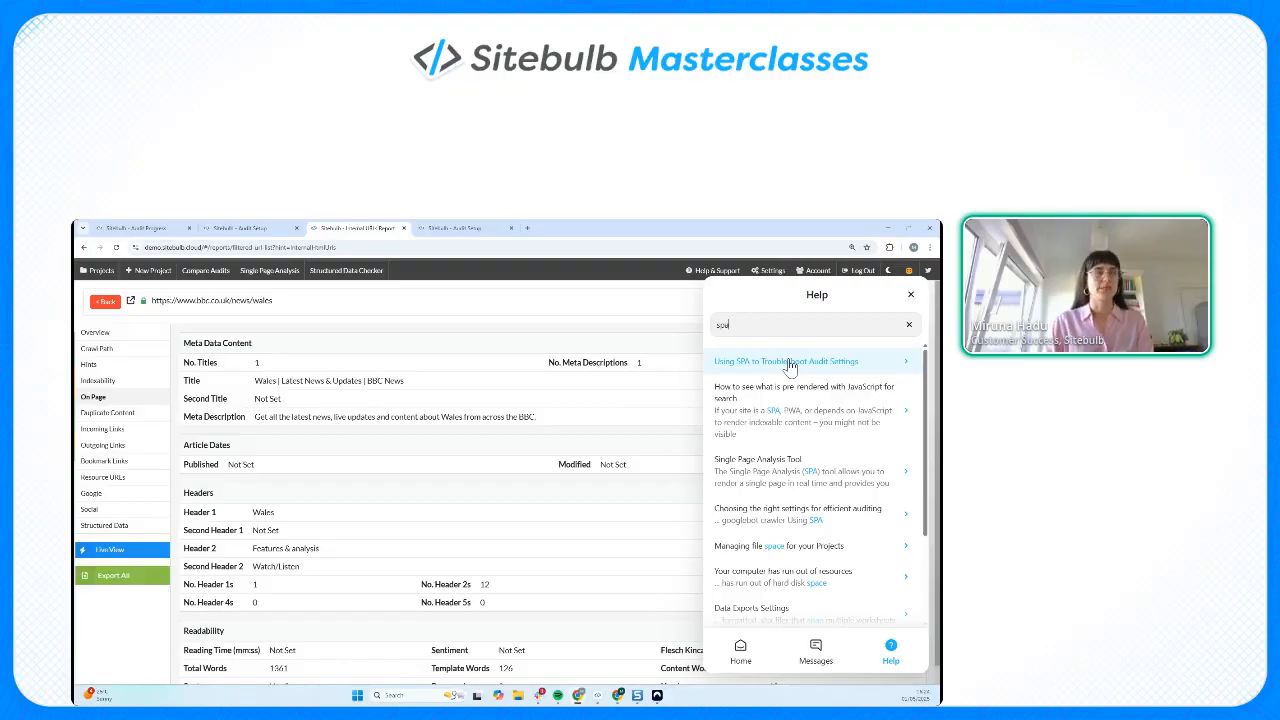
left_click(911, 296)
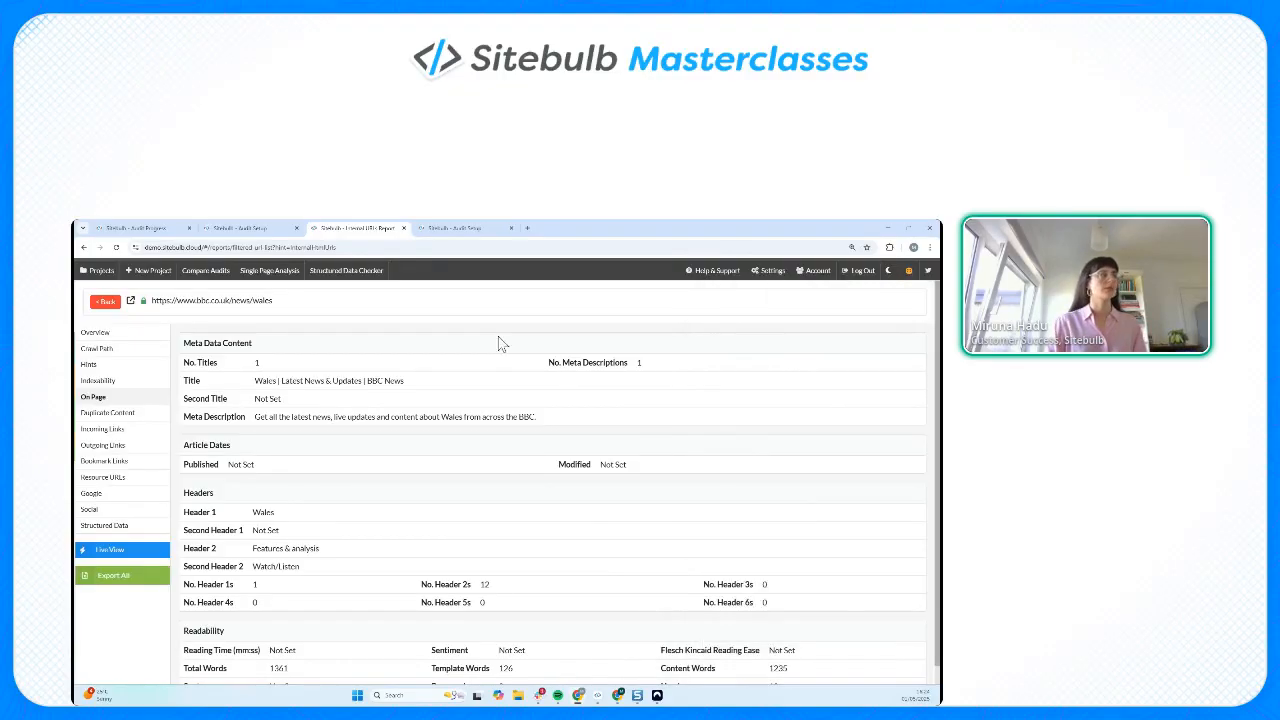
left_click(106, 302)
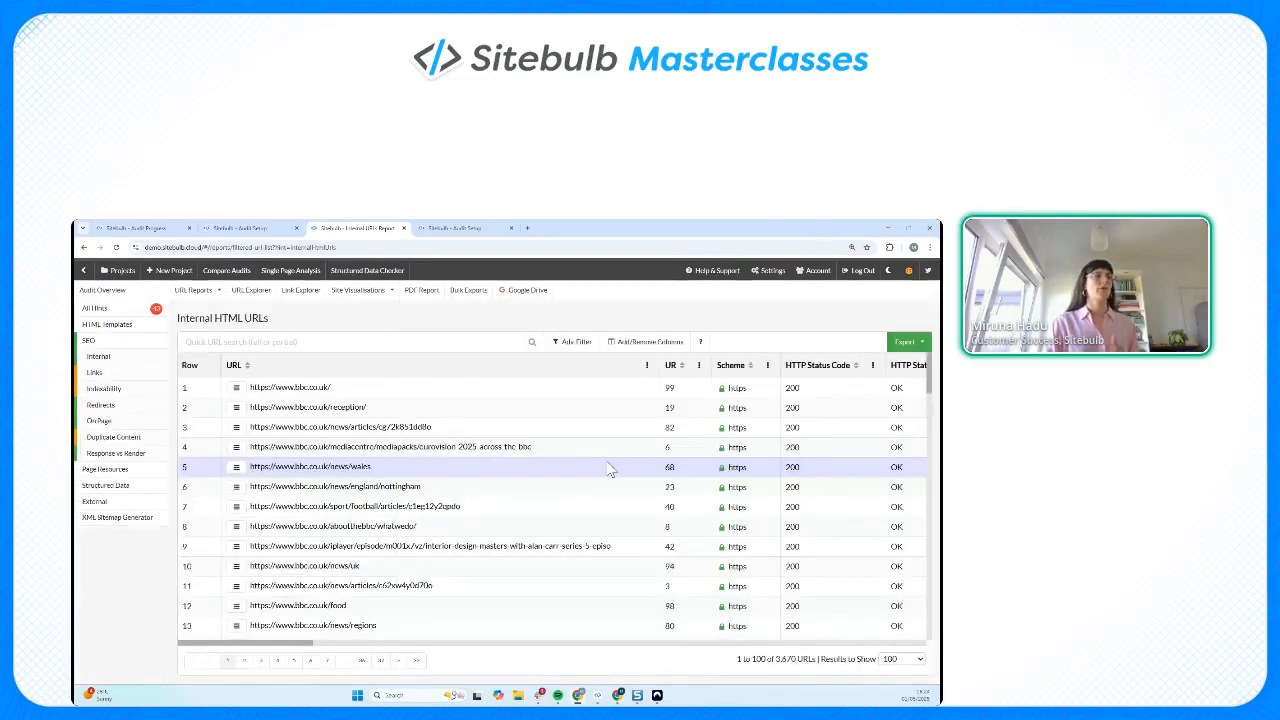
- Return to the BBC Sample Audit setup and turn off External Link Analysis in the advanced Search Engine Optimization settings
left_click(238, 228)
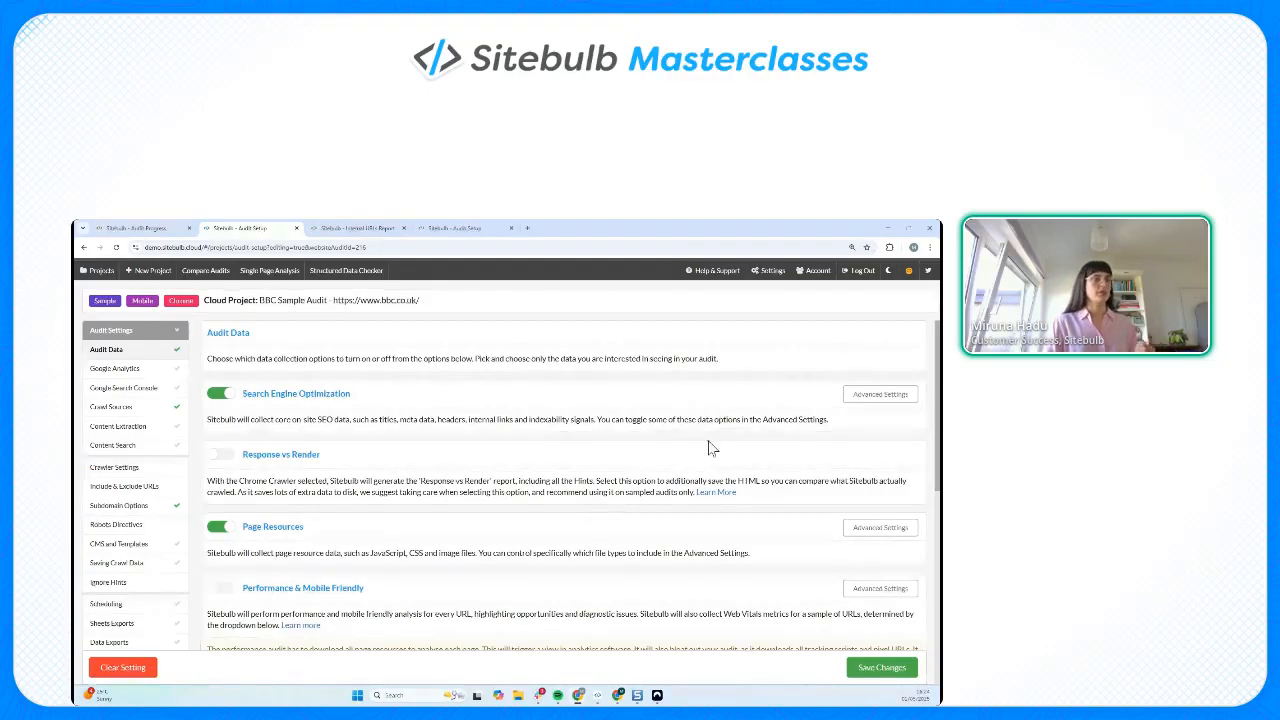
left_click(872, 397)
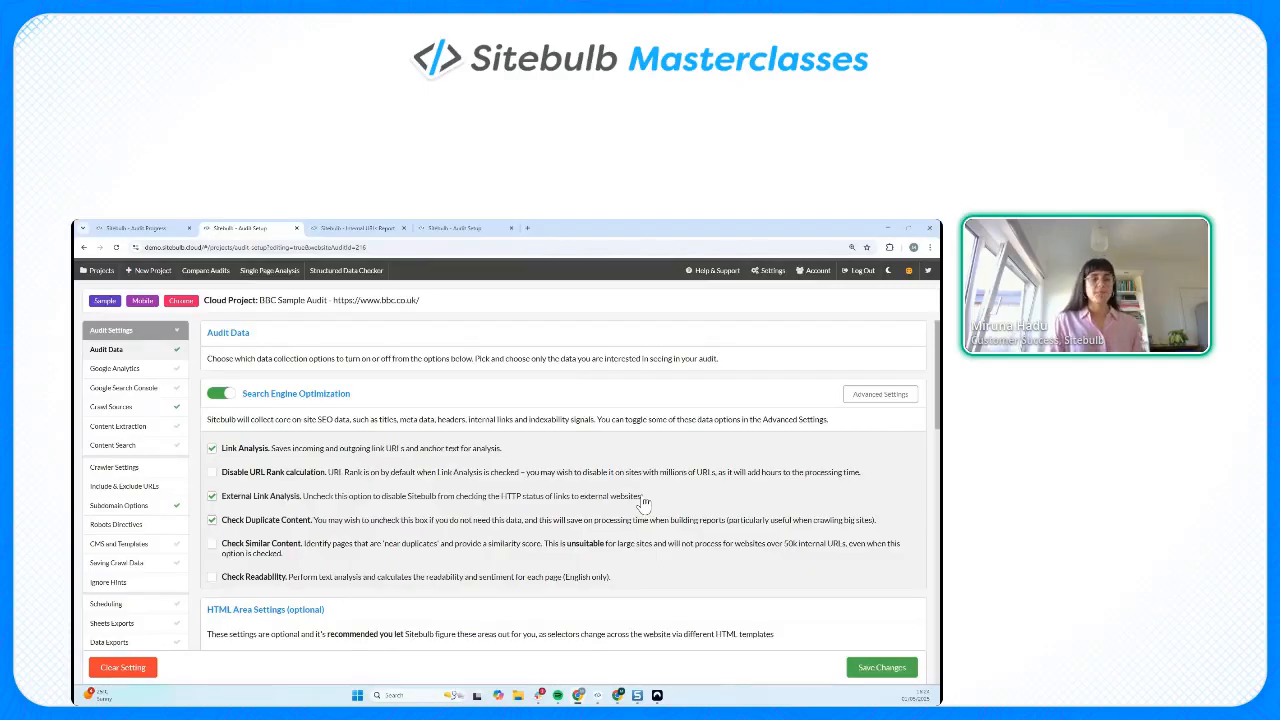
left_click(212, 498)
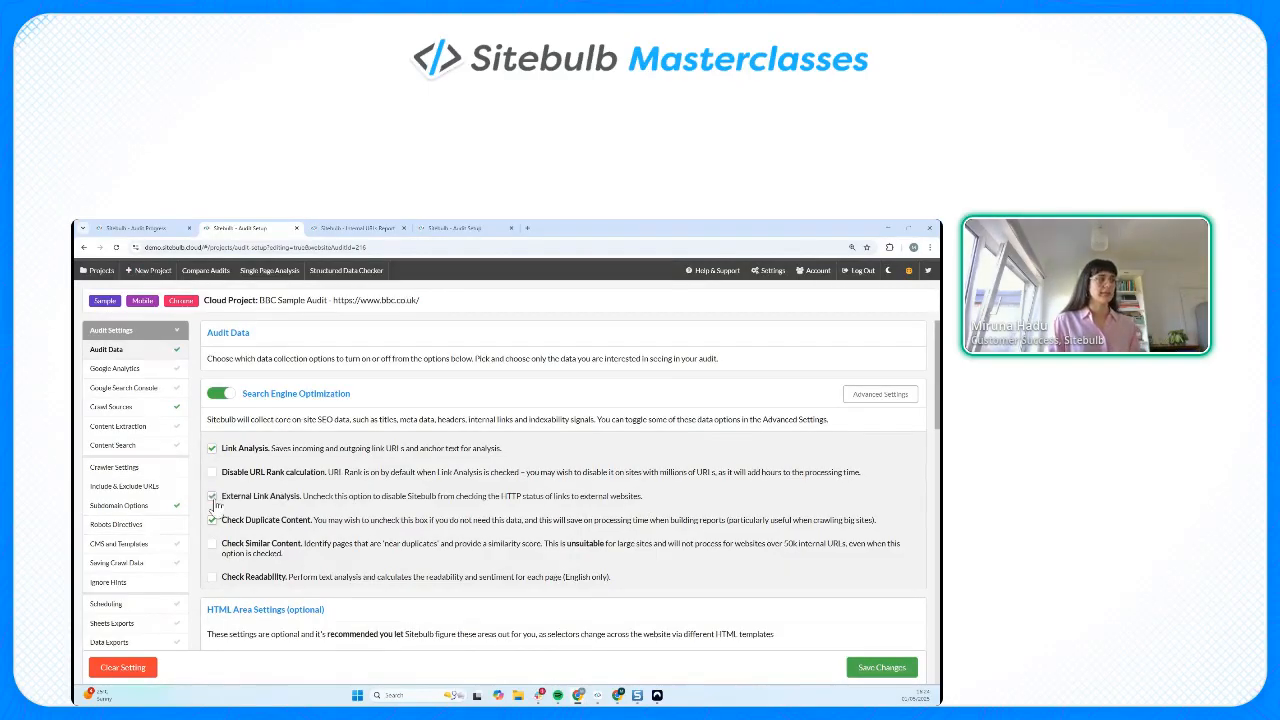
- Try Exclude All for subdomain URLs, set their handling to Audit and report instead, and look at the list of subdomains to include
left_click(140, 507)
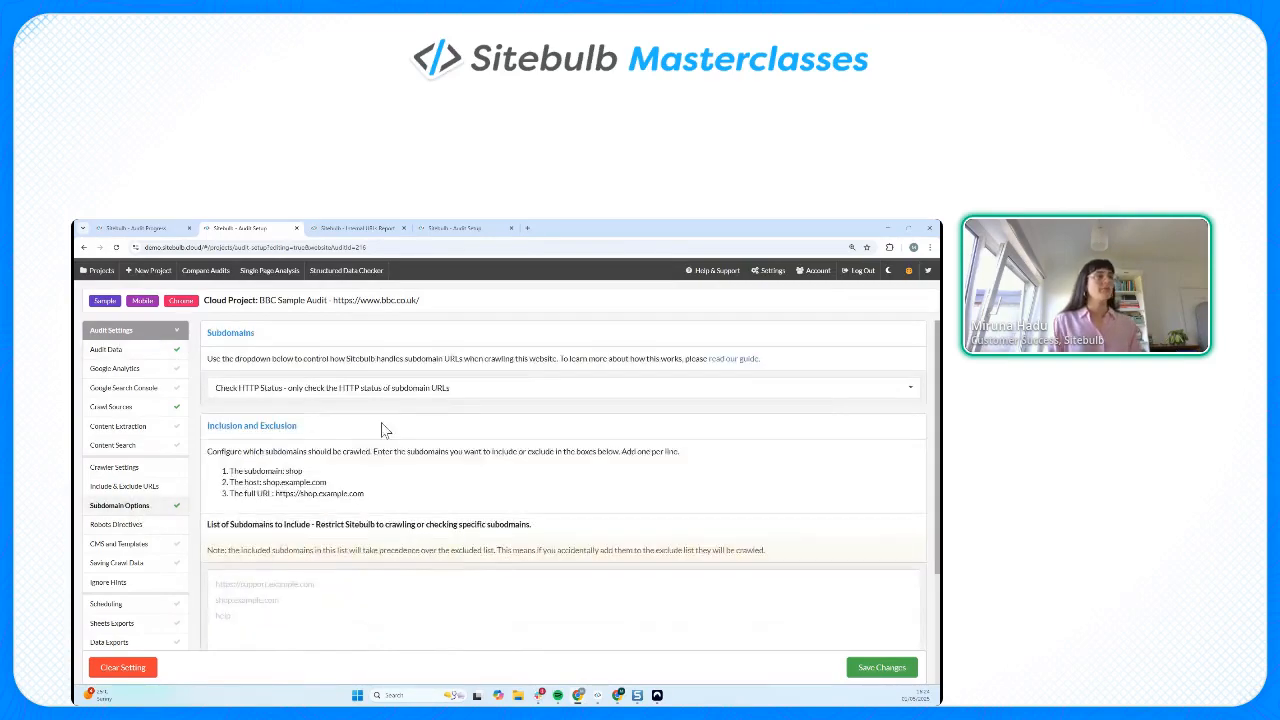
left_click(455, 392)
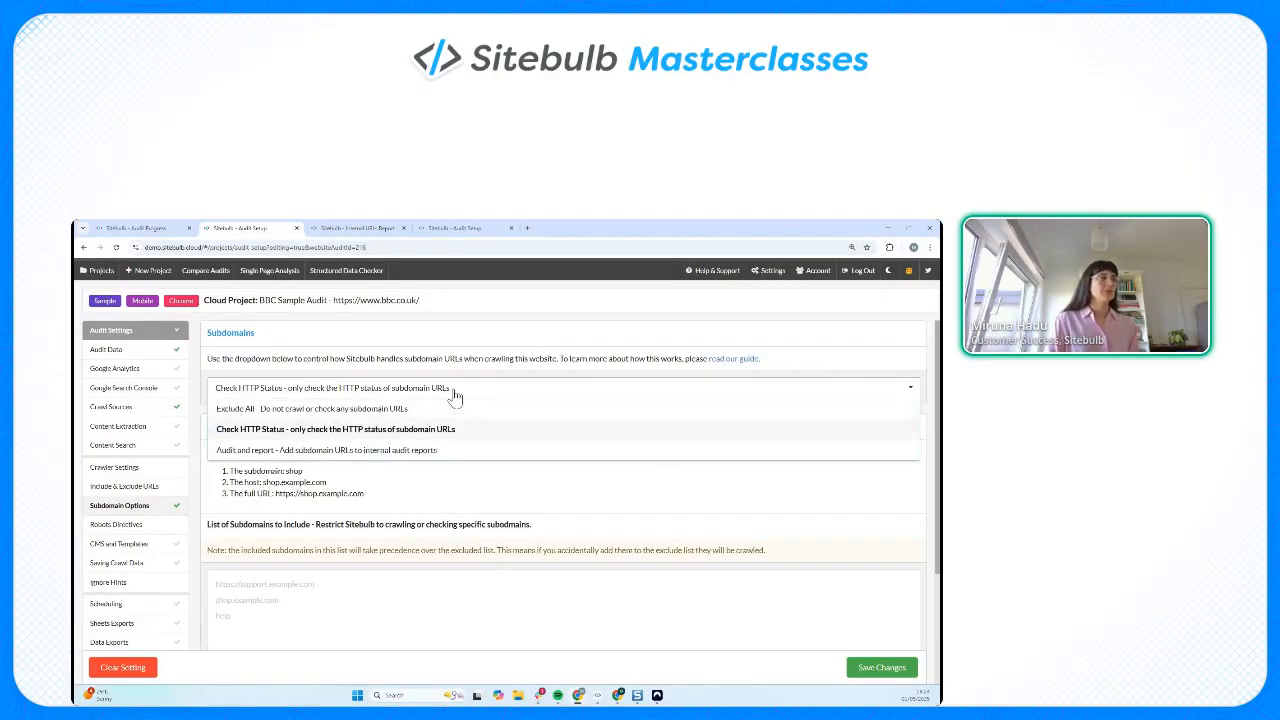
left_click(330, 409)
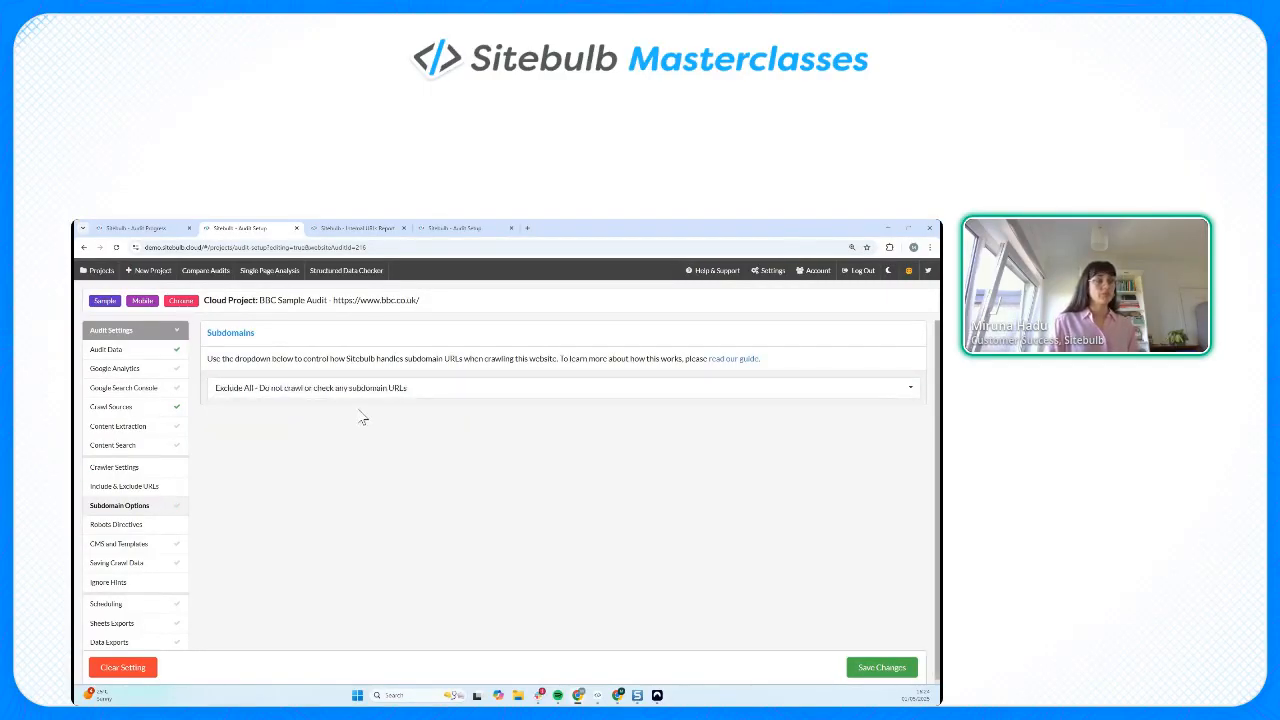
left_click(360, 393)
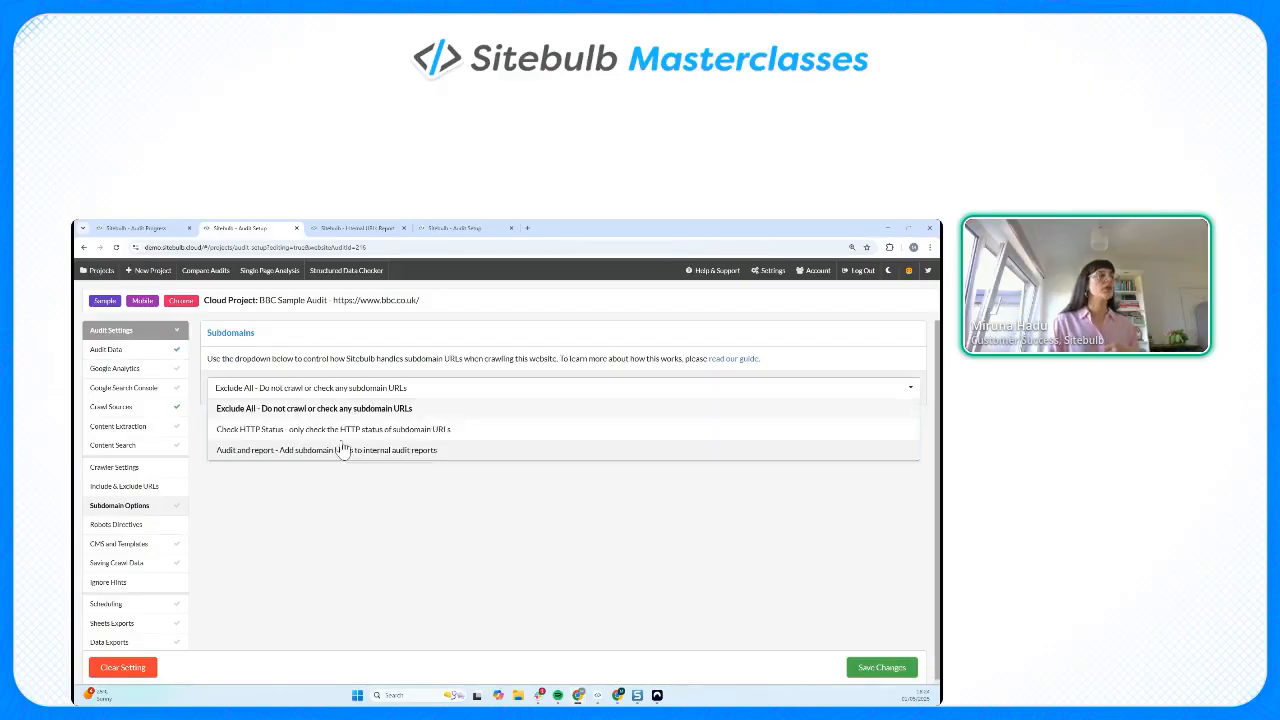
left_click(322, 452)
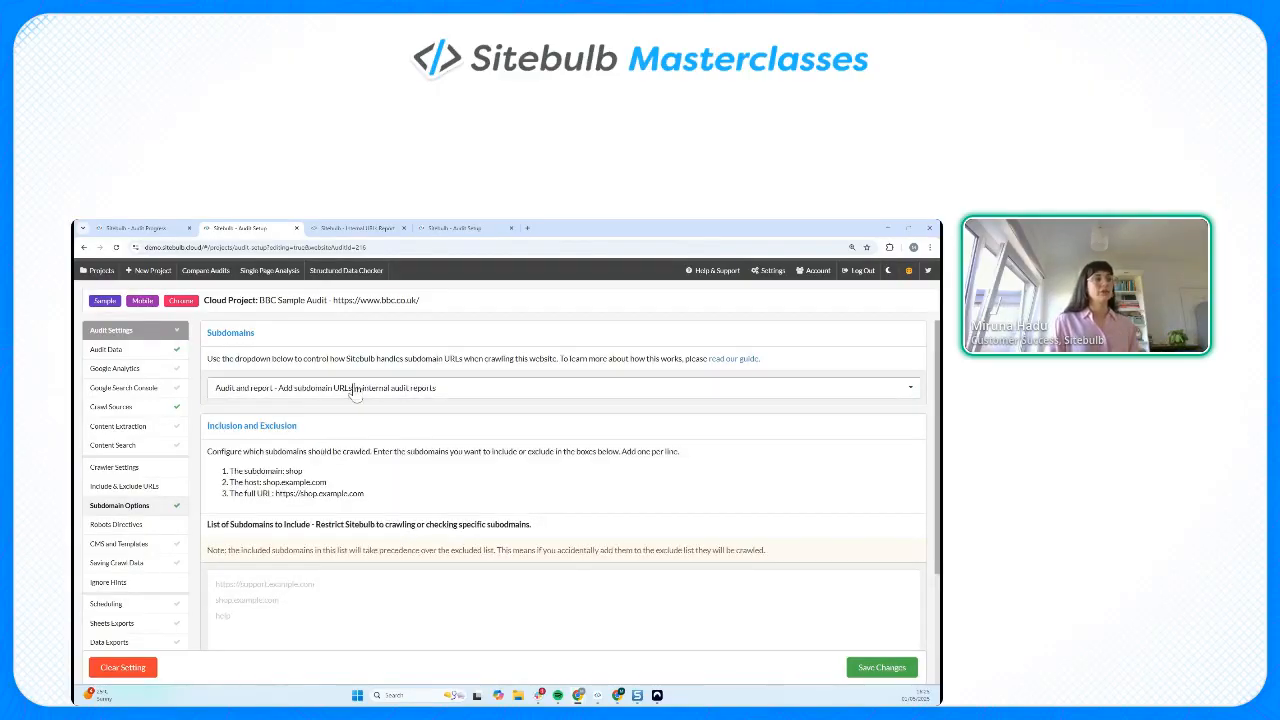
scroll(478, 400, "down", 2)
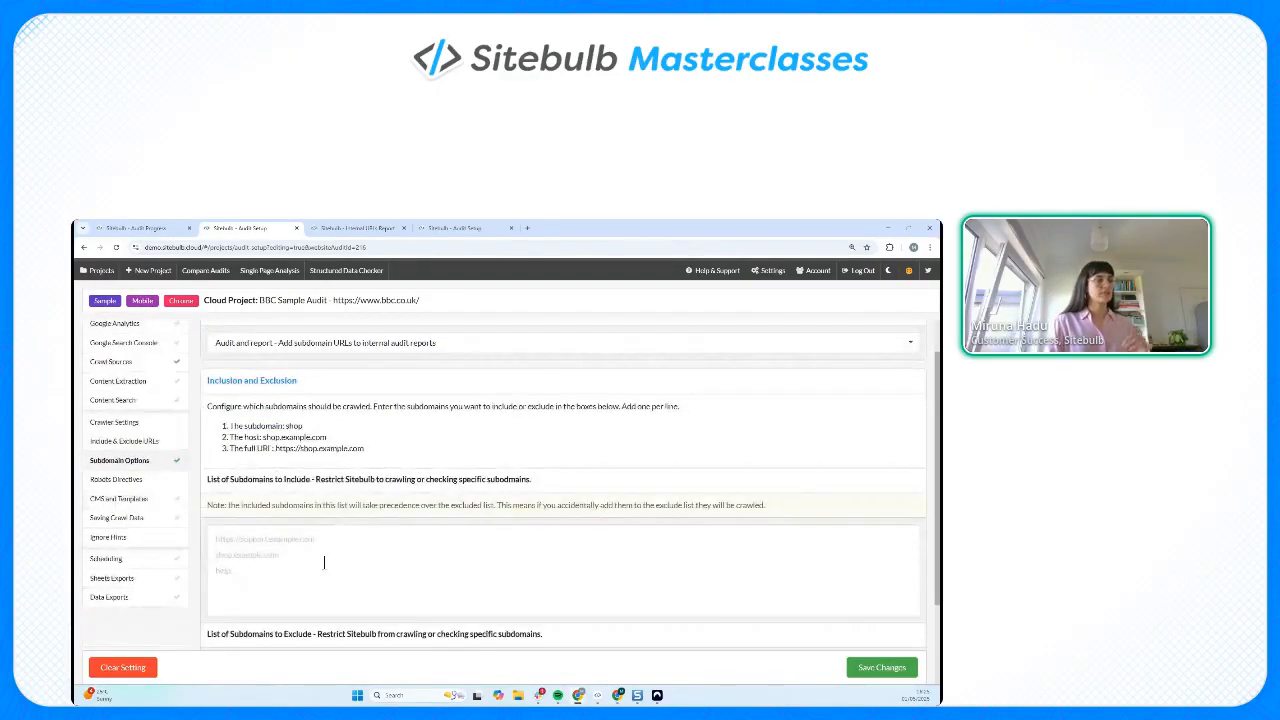
left_click(319, 522)
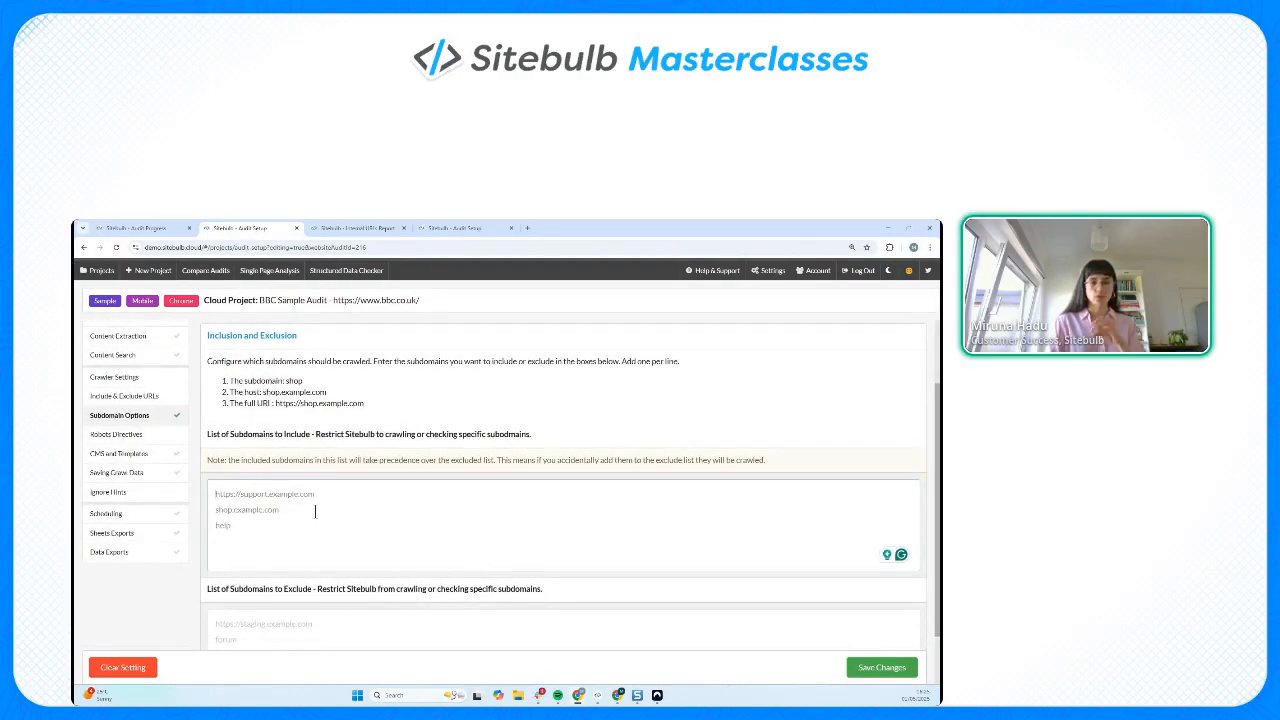
scroll(390, 610, "up", 1)
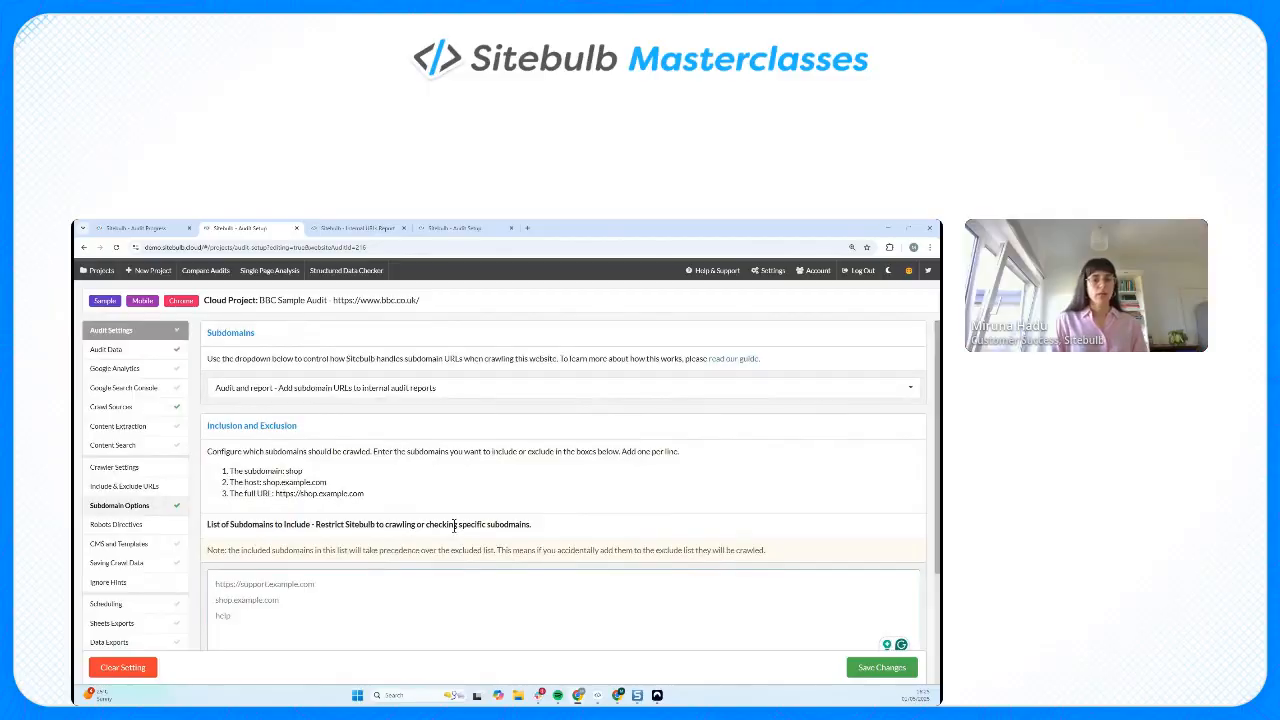
- Review the advanced Page Resources options in the audit data settings and enable Performance & Mobile Friendly
left_click(143, 354)
scroll(778, 455, "down", 3)
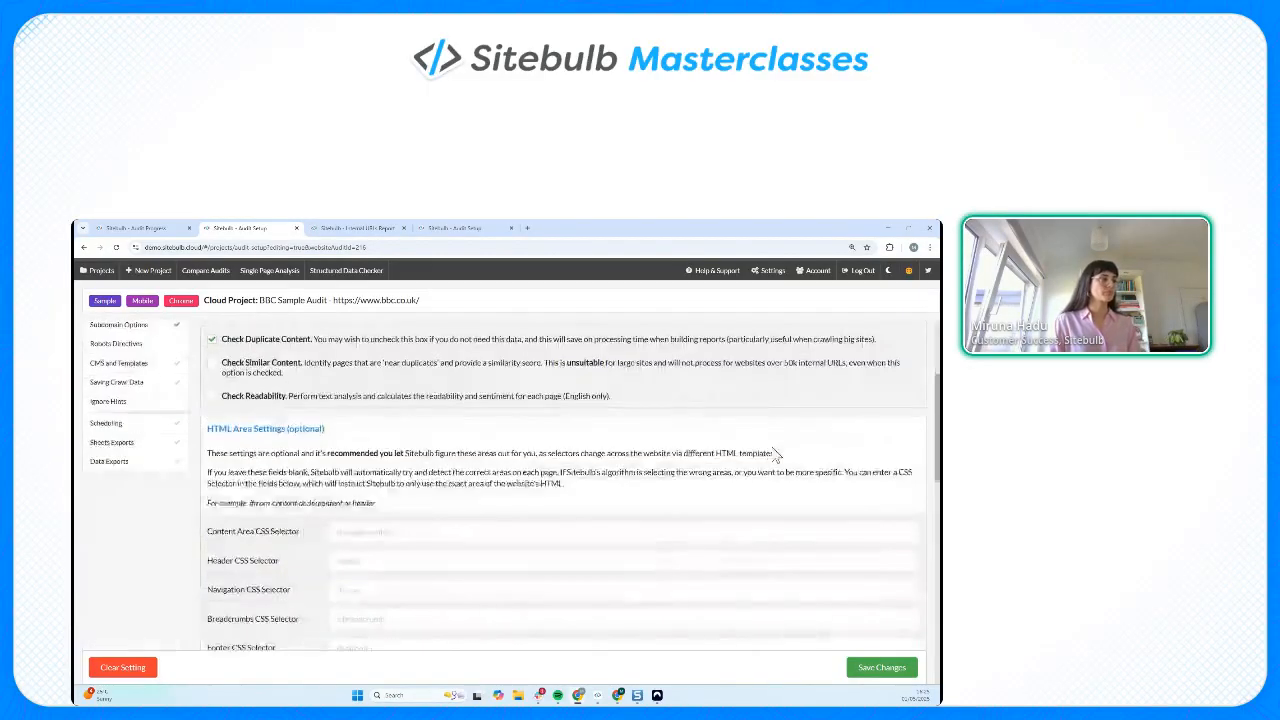
scroll(774, 448, "down", 10)
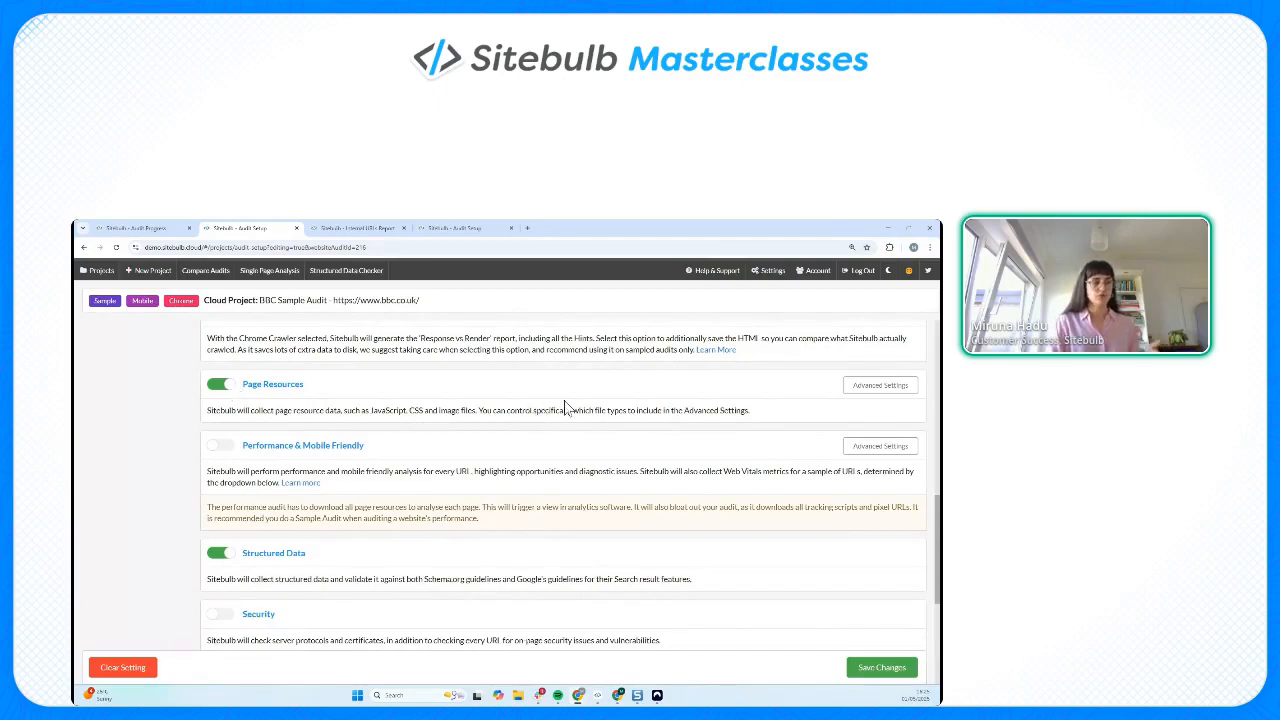
left_click(893, 390)
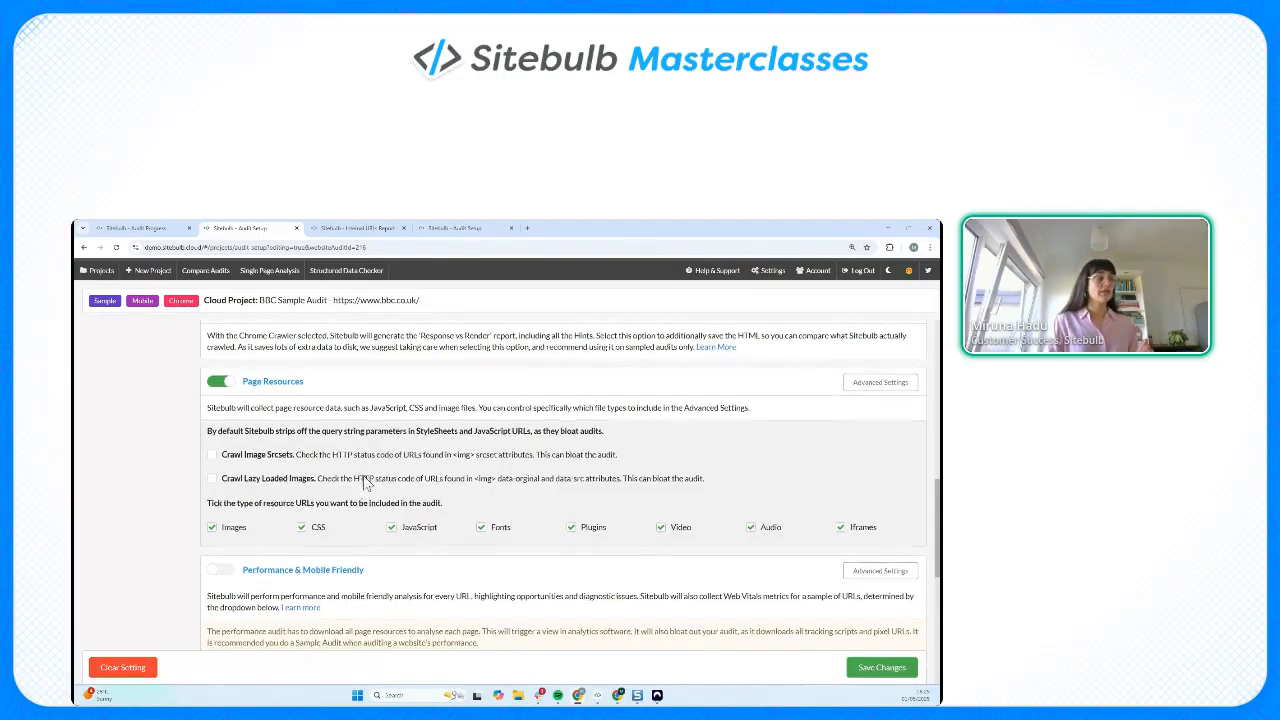
scroll(300, 530, "down", 1)
left_click(222, 531)
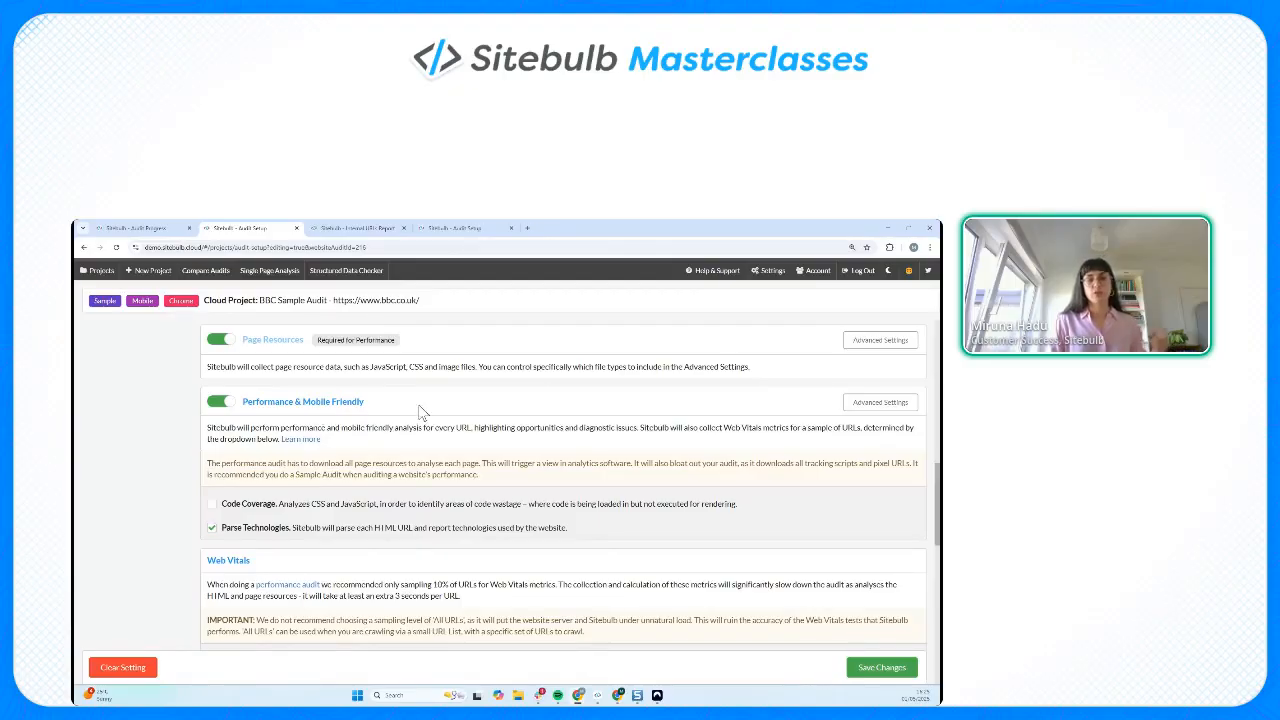
- Examine the audit's internal URL exclusion and inclusion settings for restricting the crawl by path
scroll(422, 408, "up", 10)
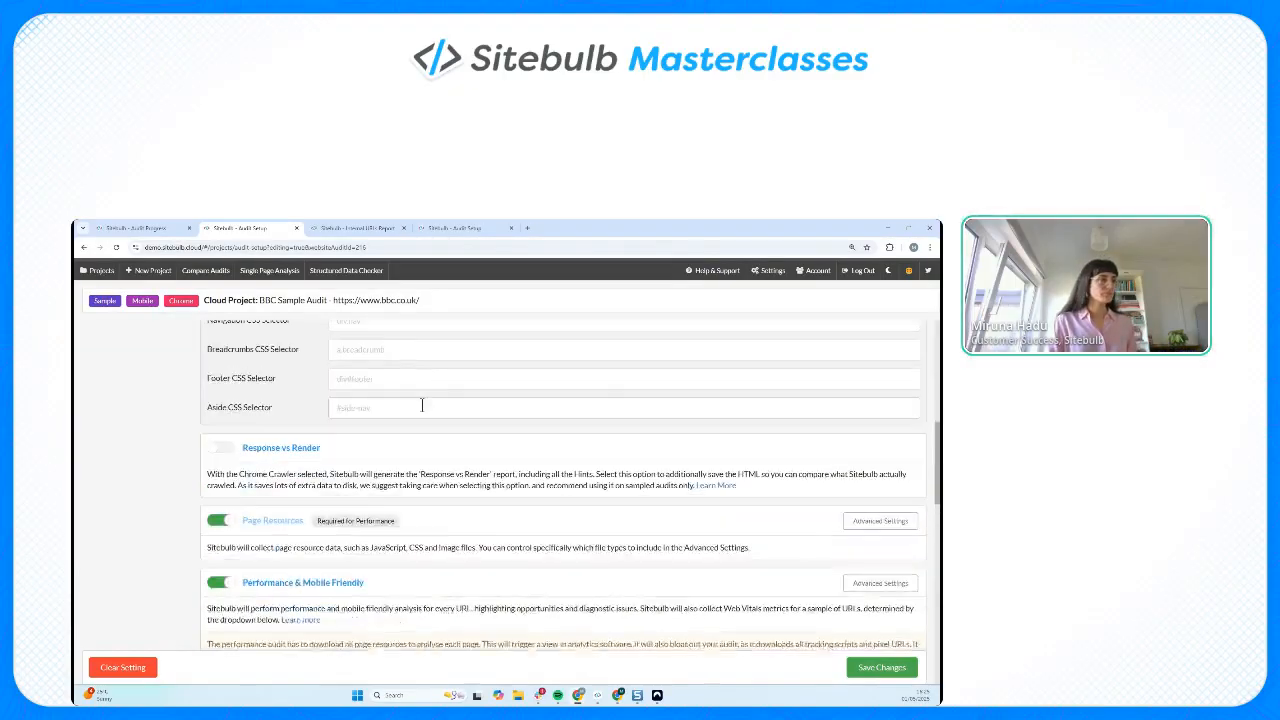
left_click(148, 443)
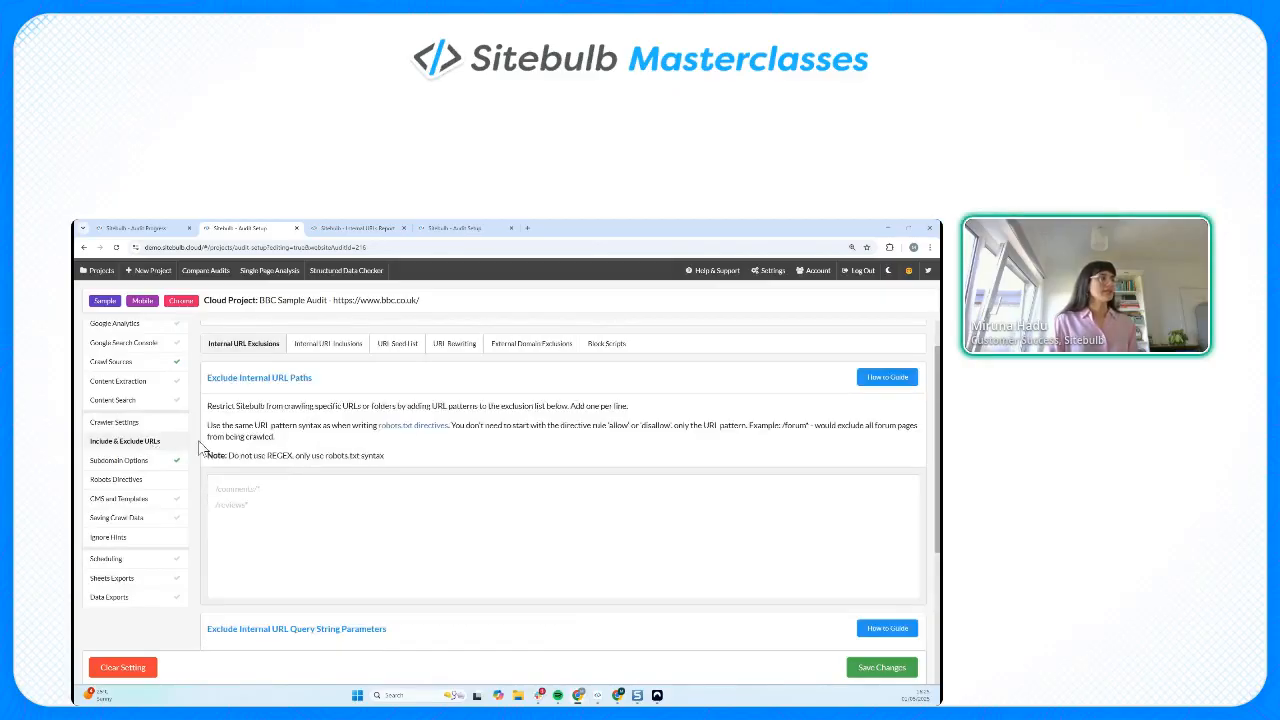
scroll(574, 516, "up", 1)
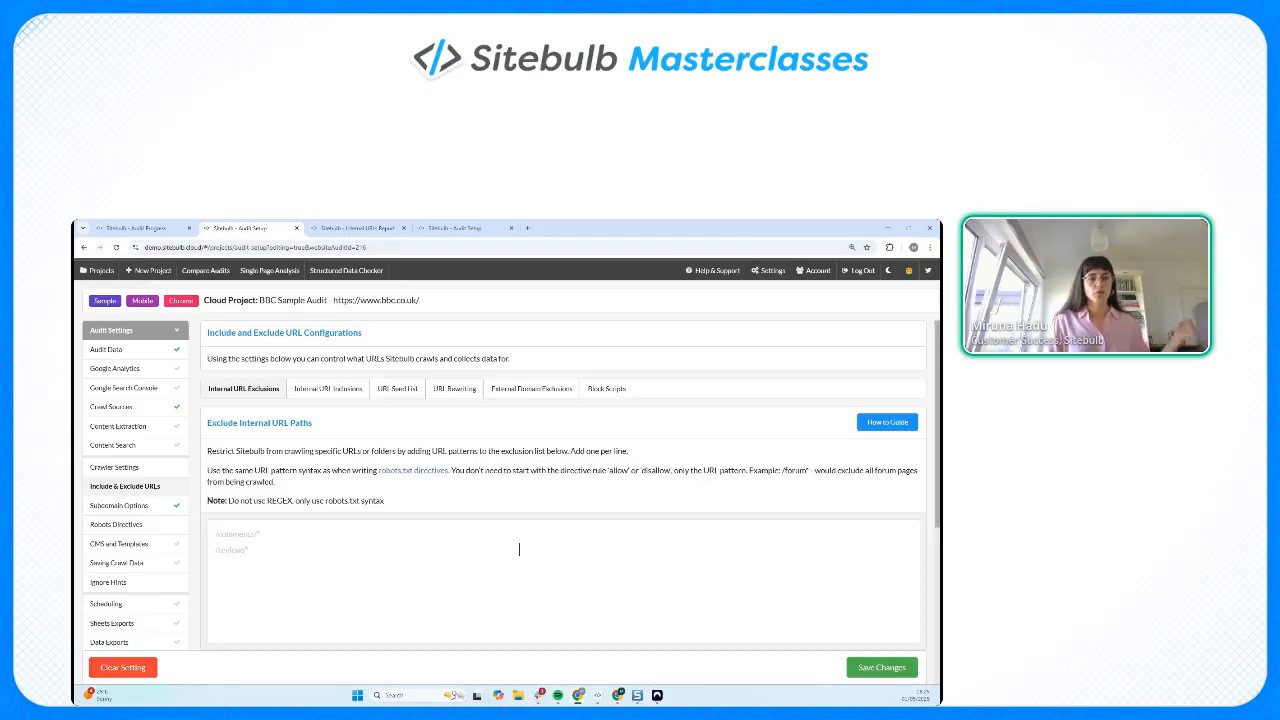
left_click(337, 392)
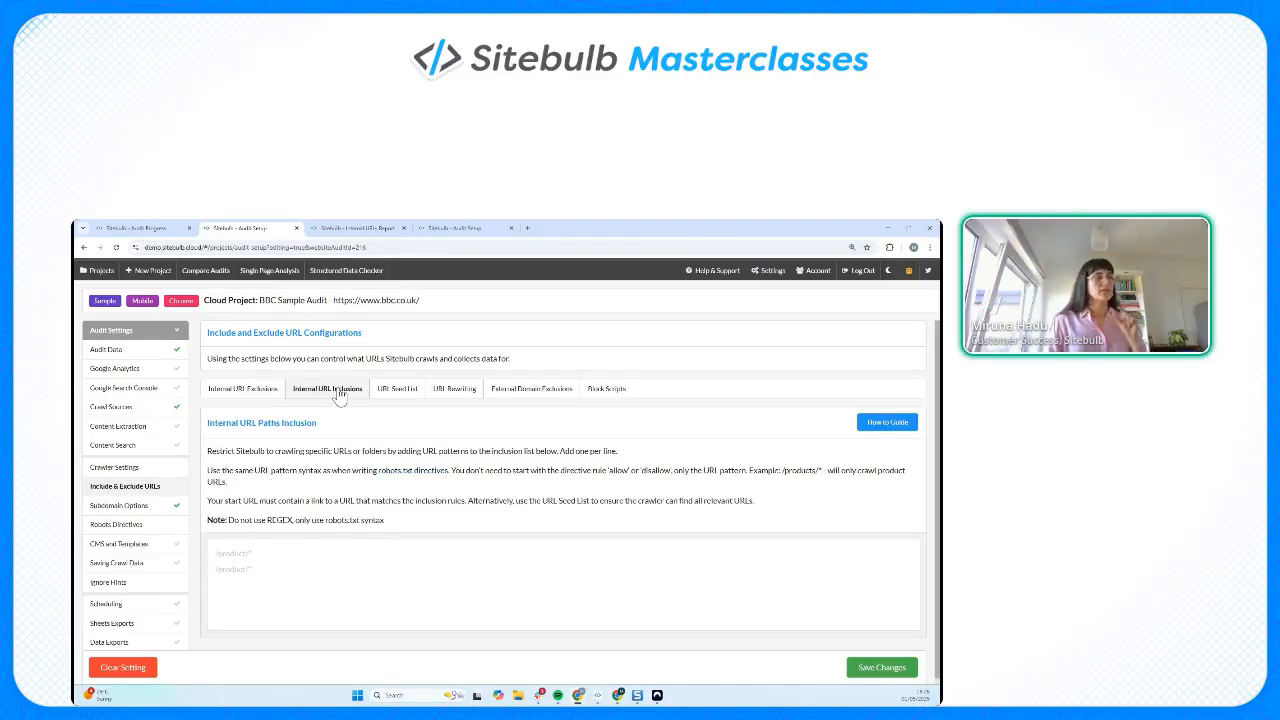
- Turn off Crawl Parameters for internal URLs and look over the safe query string parameters list and the path exclusion settings
left_click(240, 390)
scroll(431, 494, "down", 5)
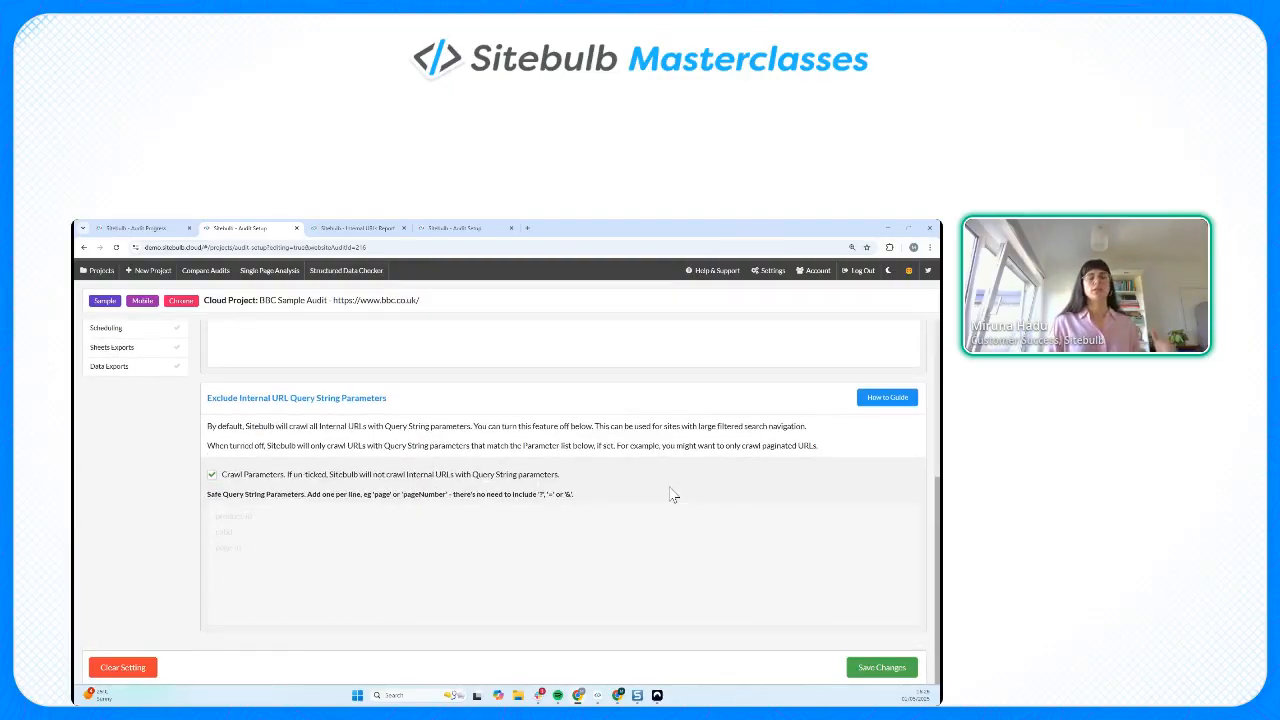
left_click(212, 476)
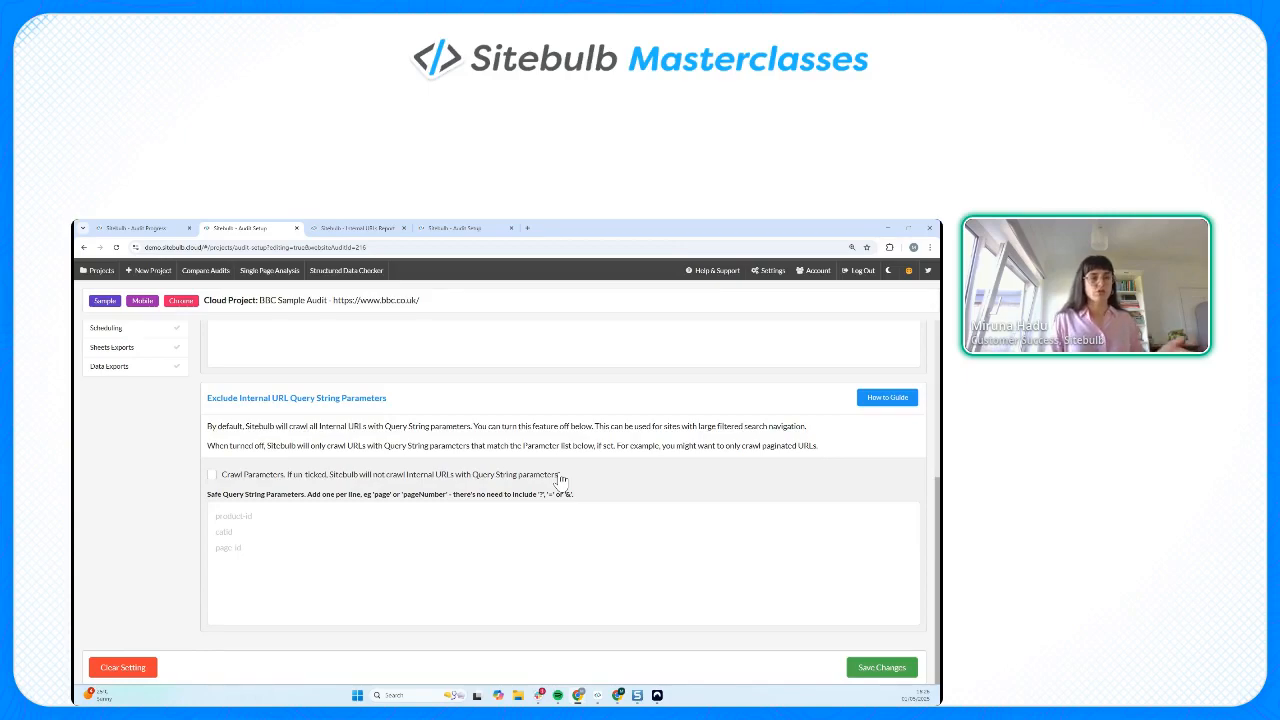
left_click(319, 519)
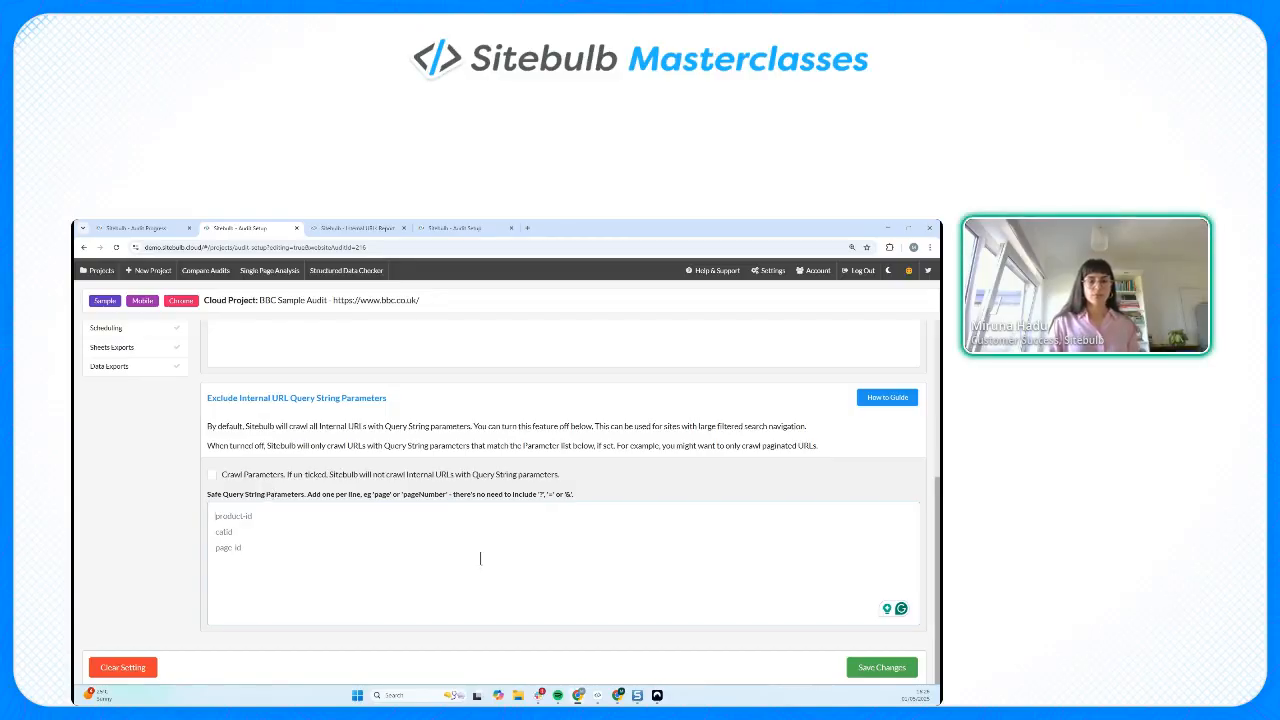
scroll(476, 547, "up", 1)
scroll(475, 547, "up", 10)
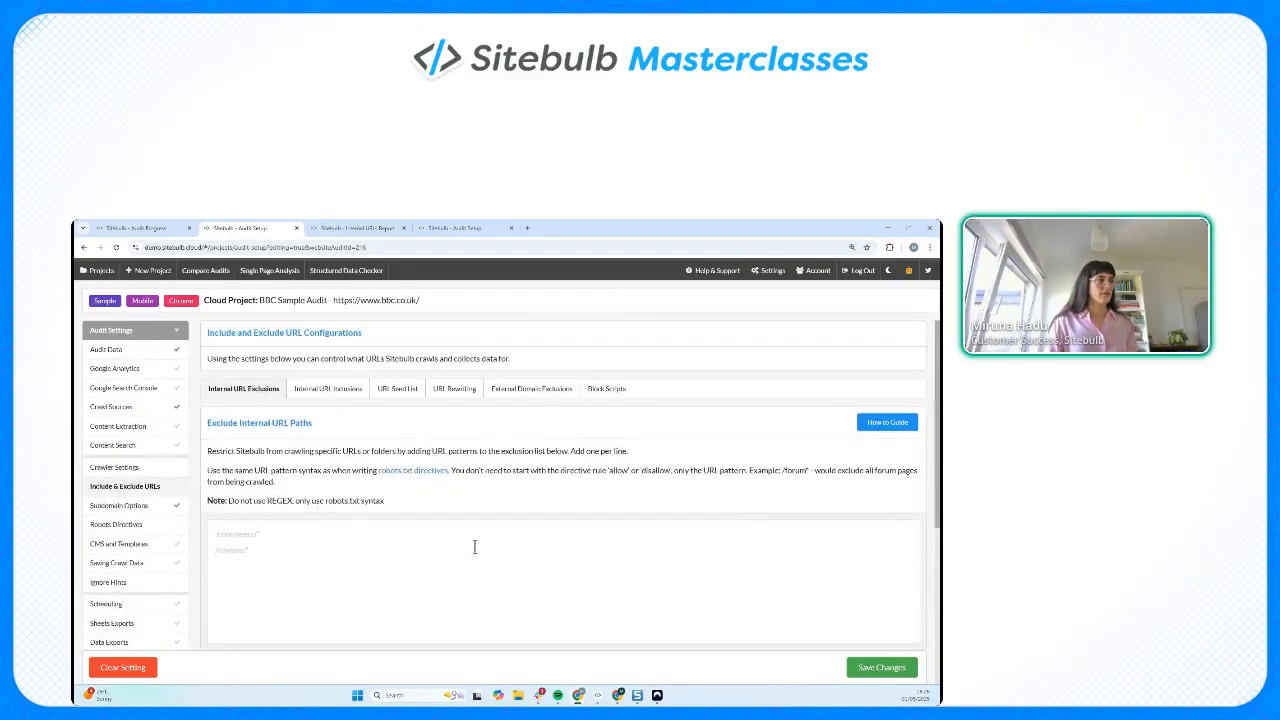
scroll(469, 547, "down", 1)
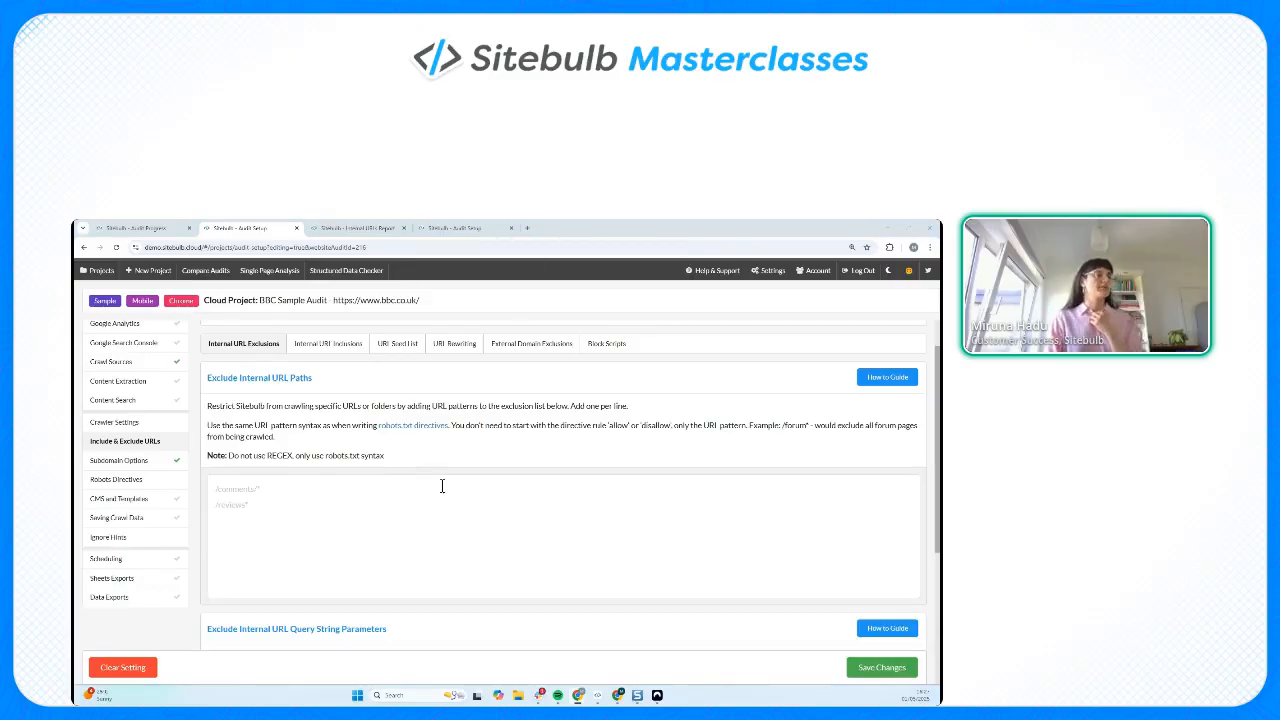
scroll(441, 486, "up", 1)
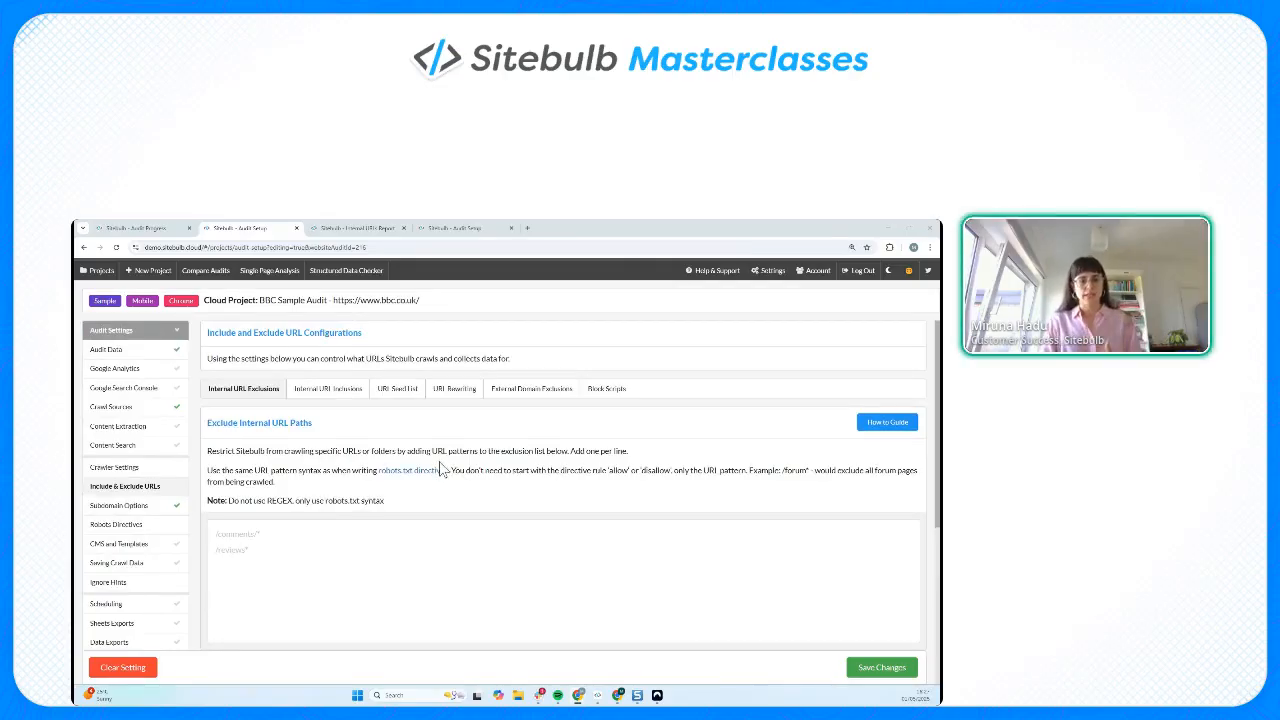
left_click(349, 227)
left_click(478, 232)
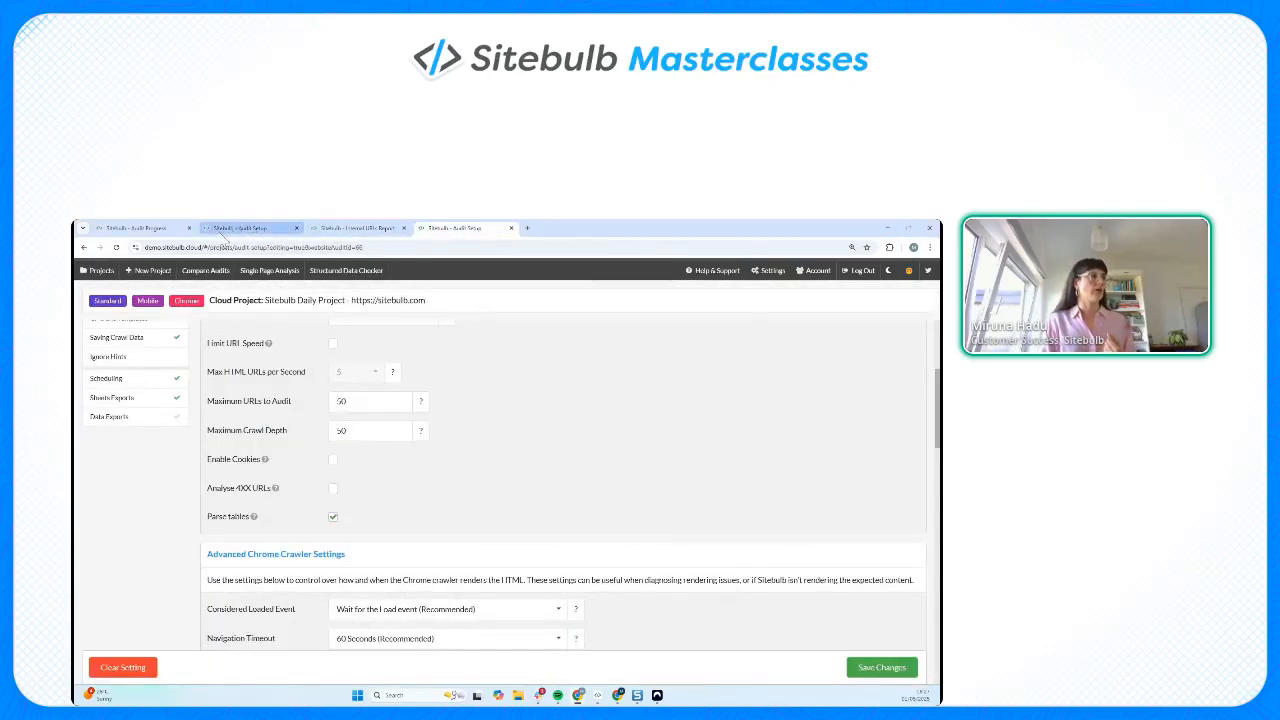
left_click(168, 230)
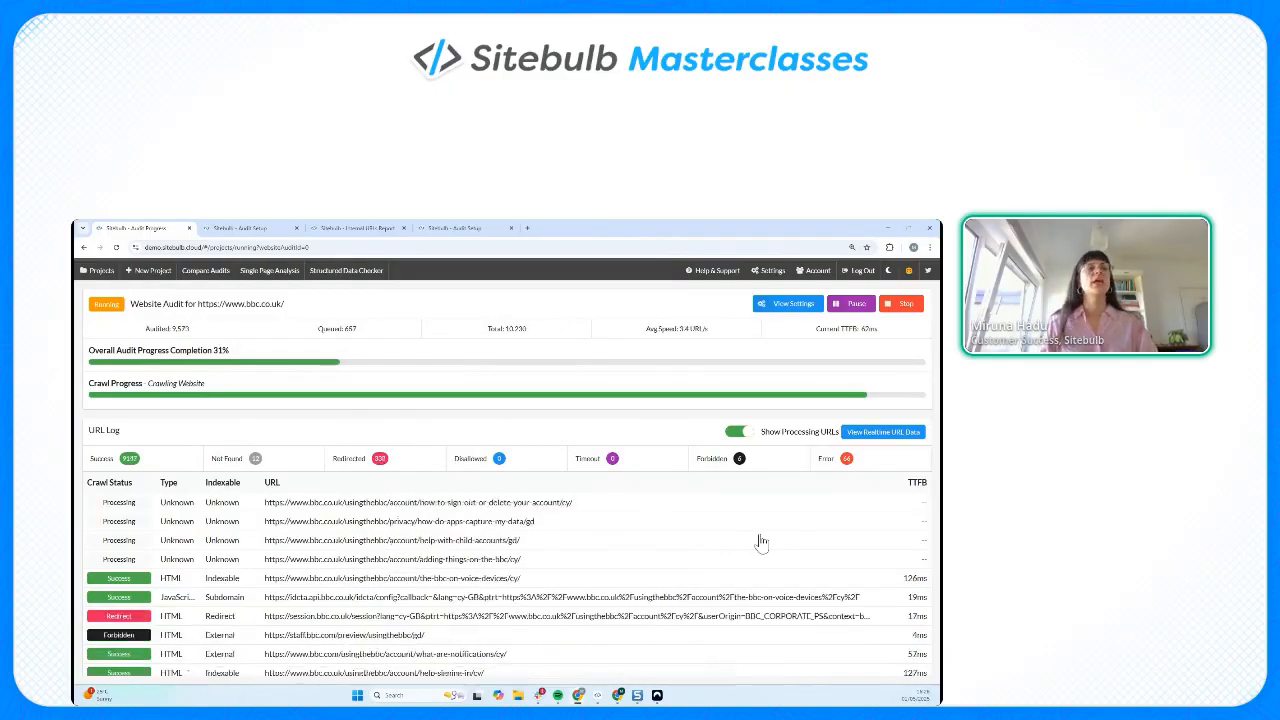
left_click(859, 308)
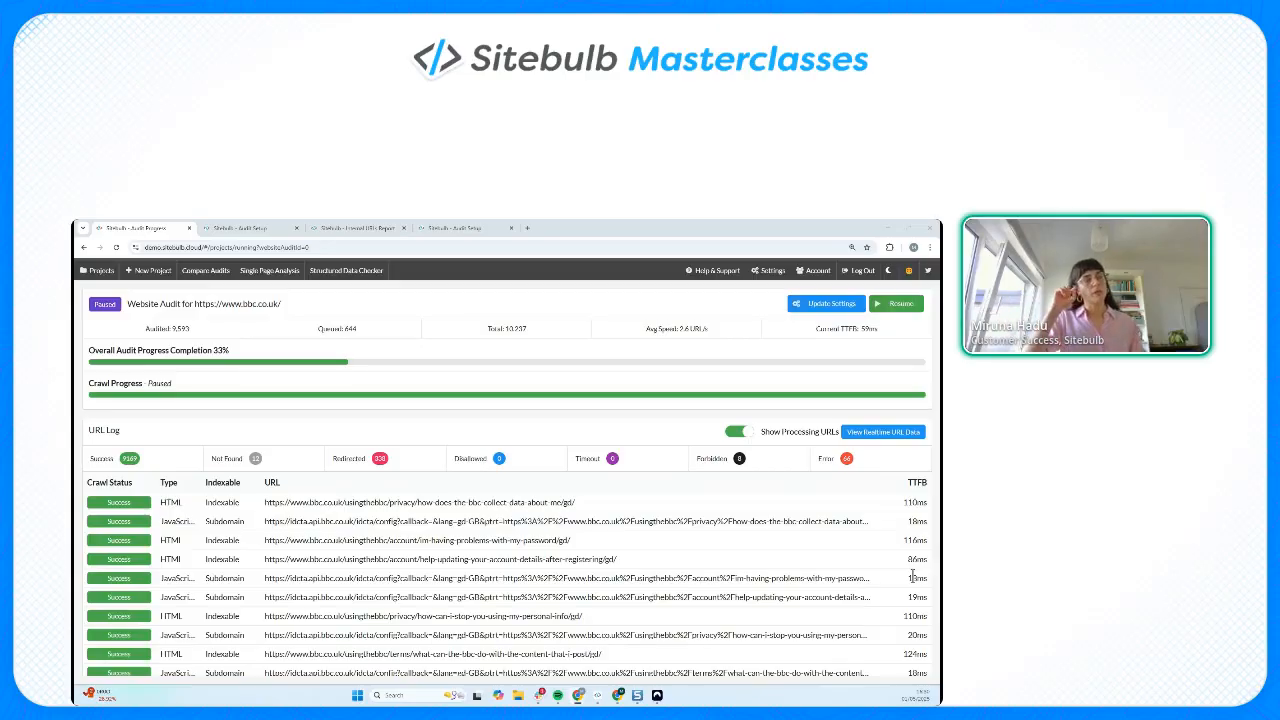
- Return to the BBC Sample Audit setup and review its crawler settings, including crawl speed and depth limits
left_click(222, 229)
left_click(94, 469)
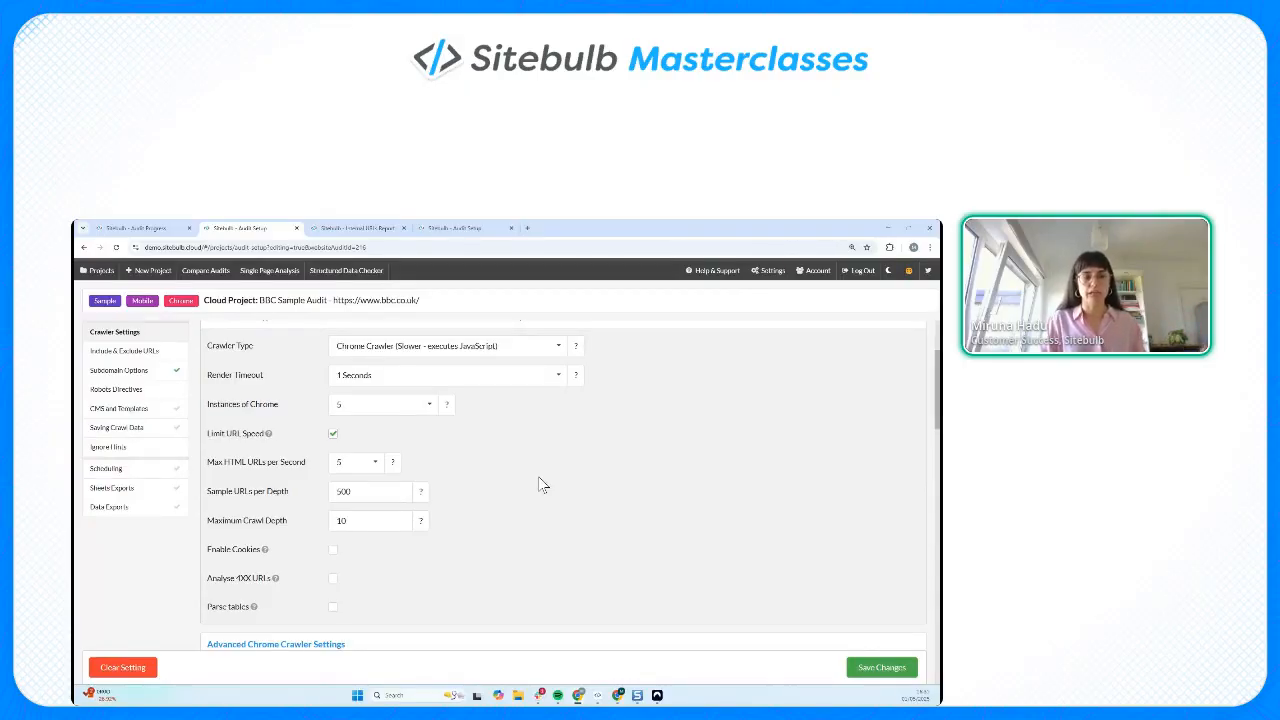
scroll(605, 486, "up", 1)
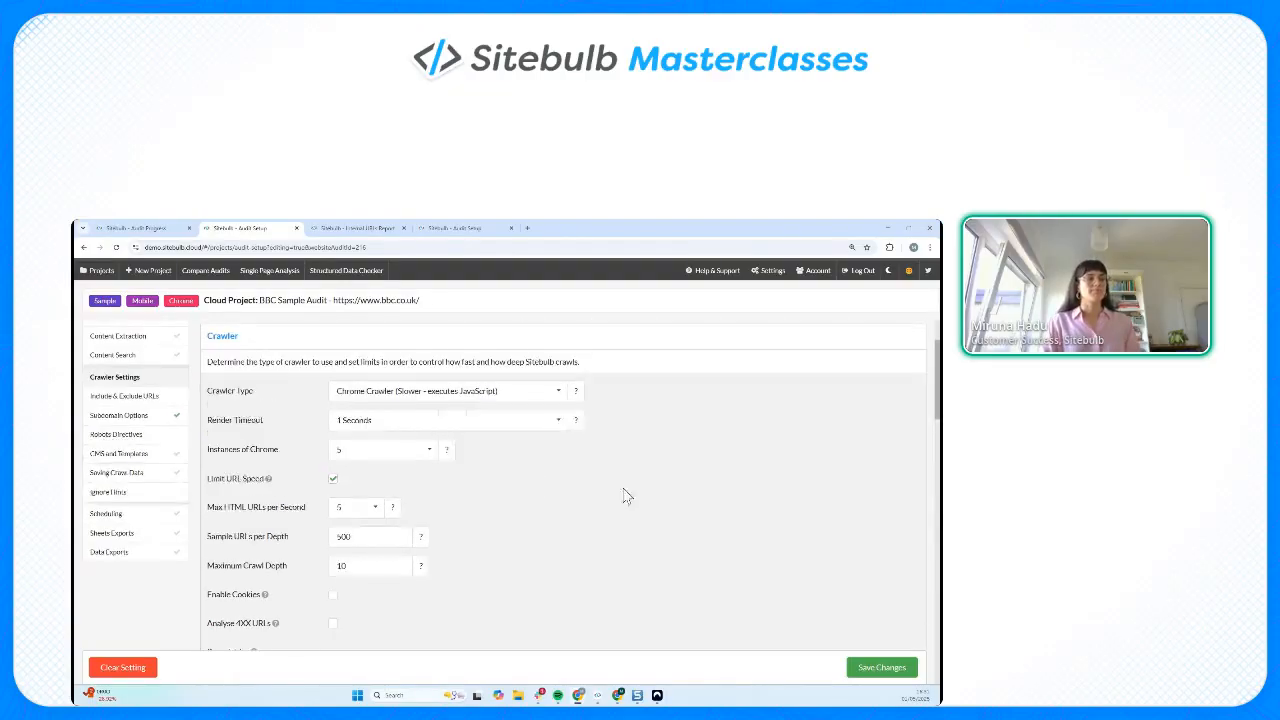